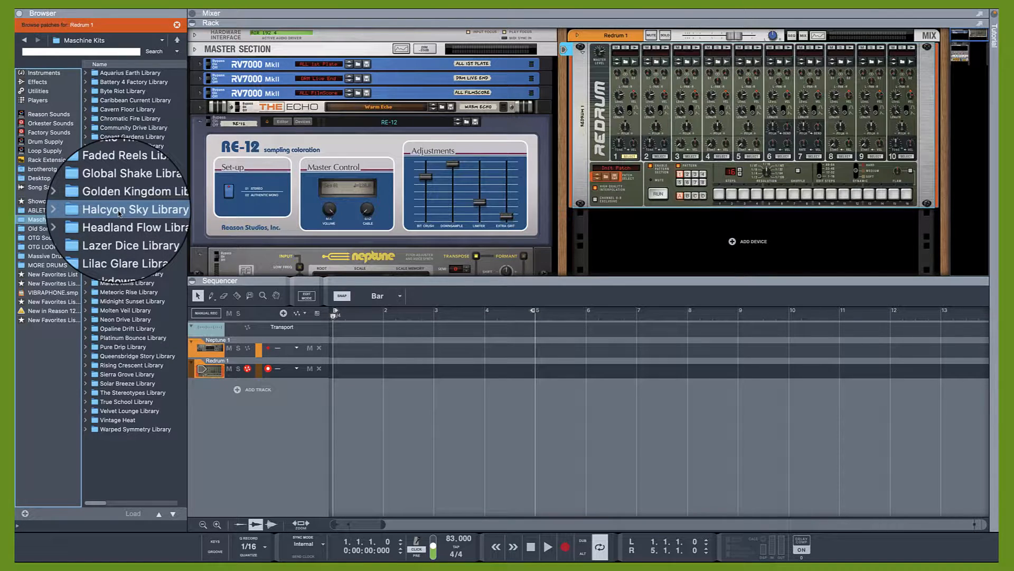
Open the Halcyon Sky Library folder from Maschine Kits and preview the Clap Infected.wav and Clap Glacier 1.wav samples.
double_click(117, 210)
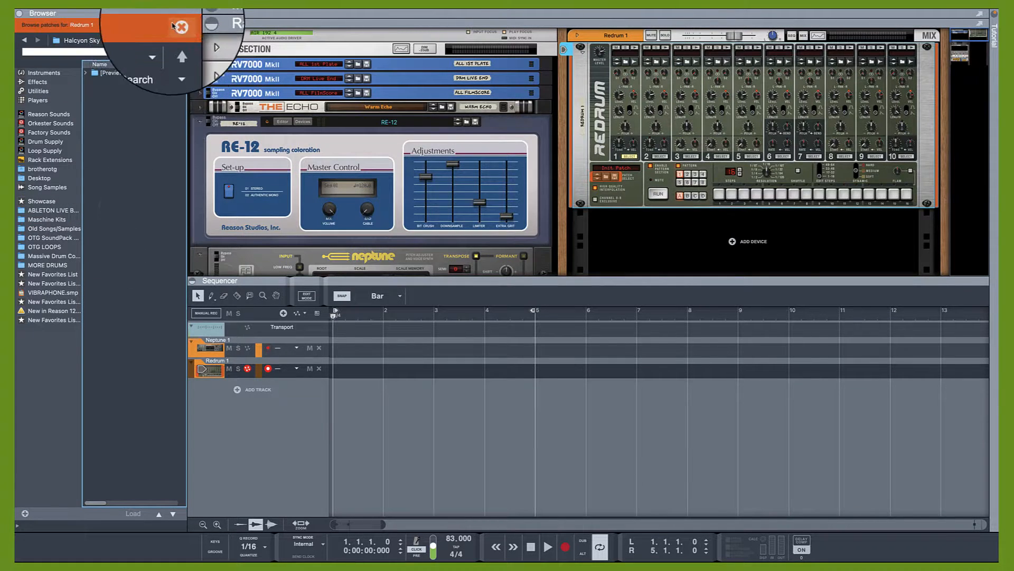
click(117, 286)
scroll(117, 286, down, 20)
scroll(113, 285, up, 7)
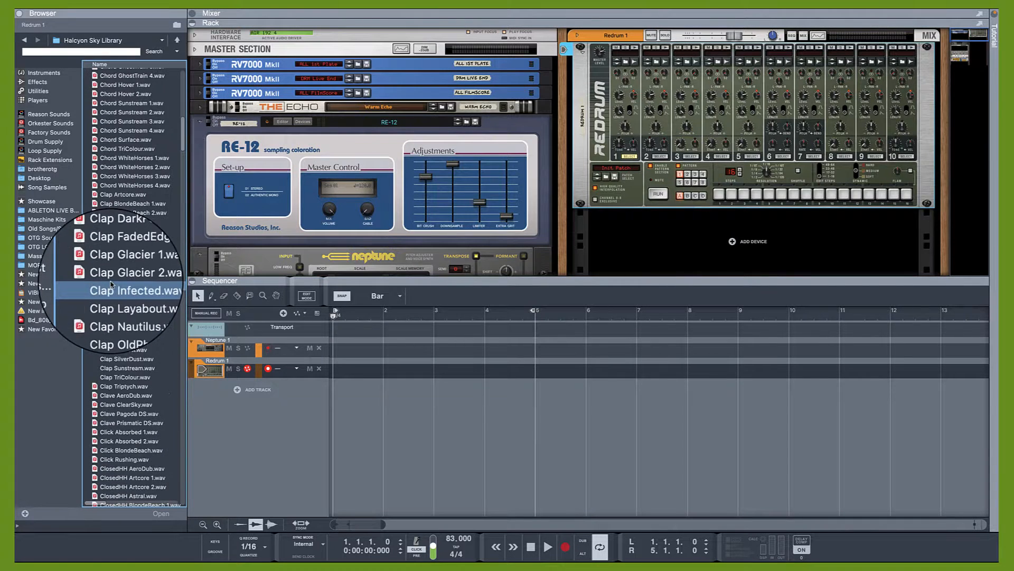
click(114, 267)
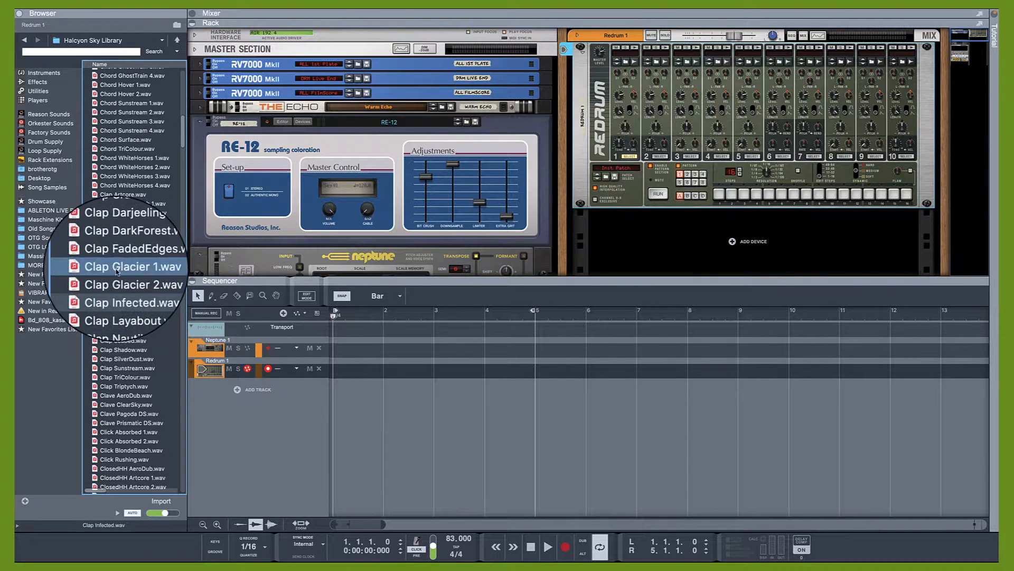
Set the audio device to RODECaster Pro Stereo in the audio preferences.
click(44, 10)
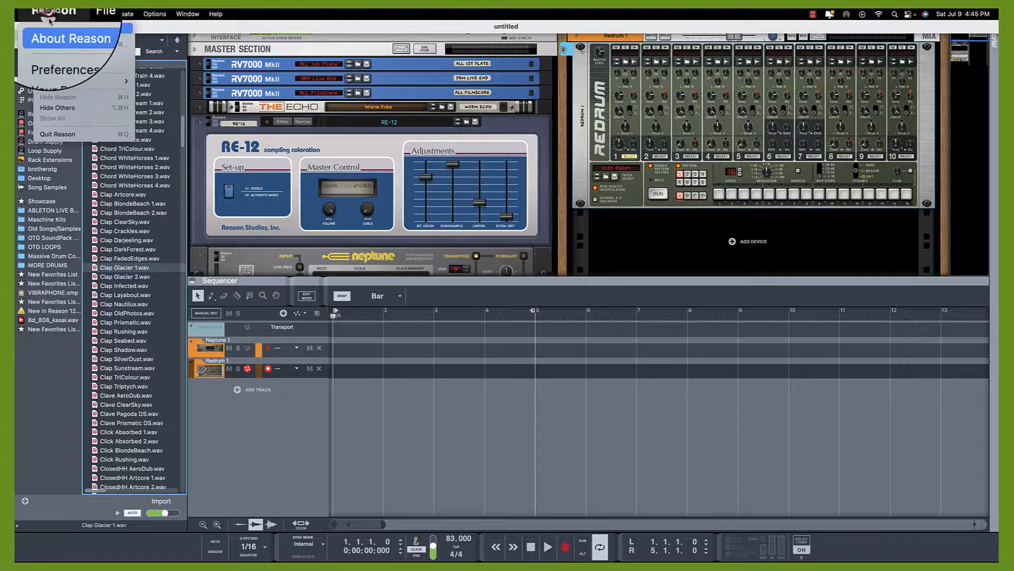
click(70, 40)
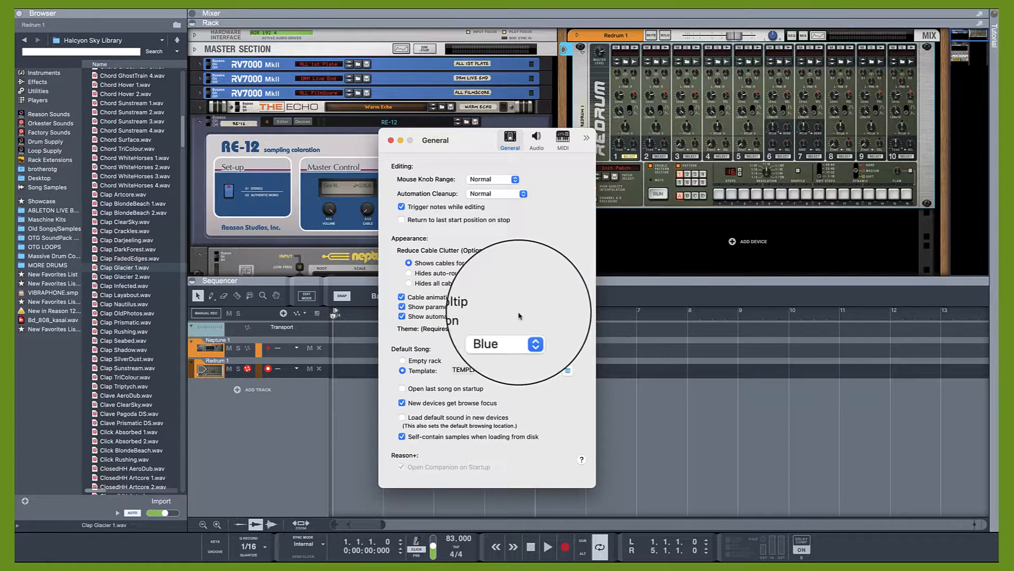
click(532, 148)
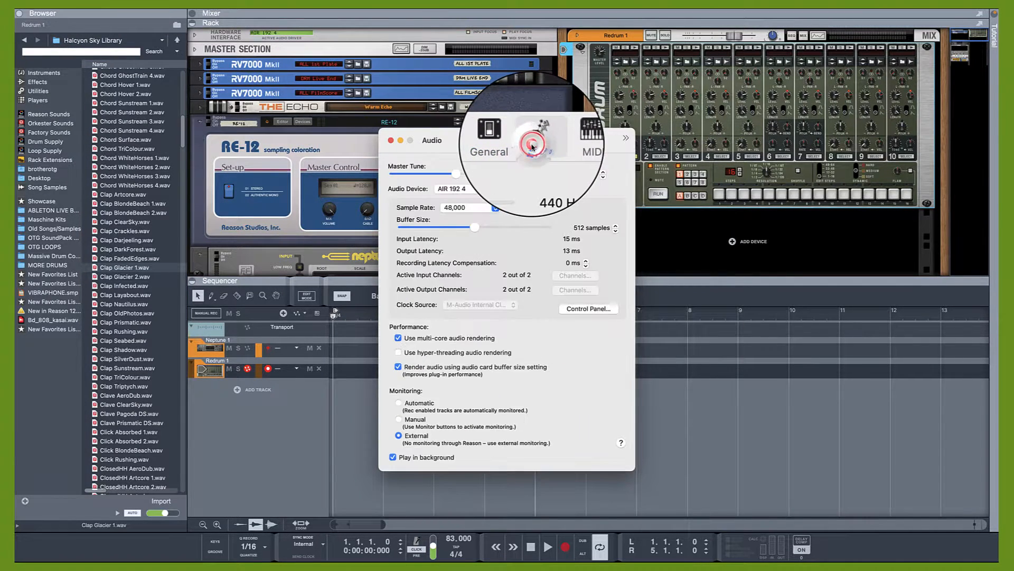
click(510, 191)
click(512, 201)
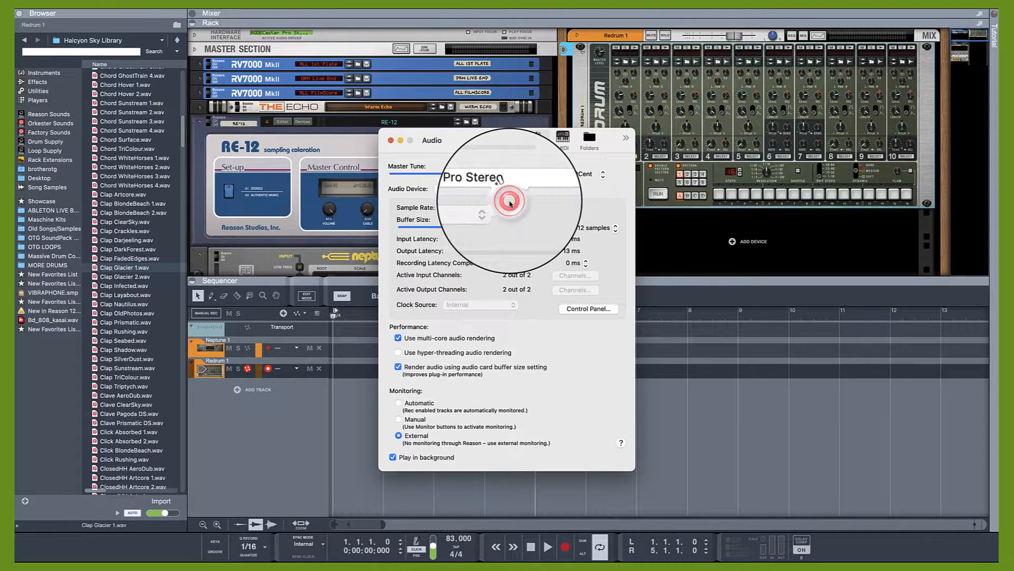
click(390, 142)
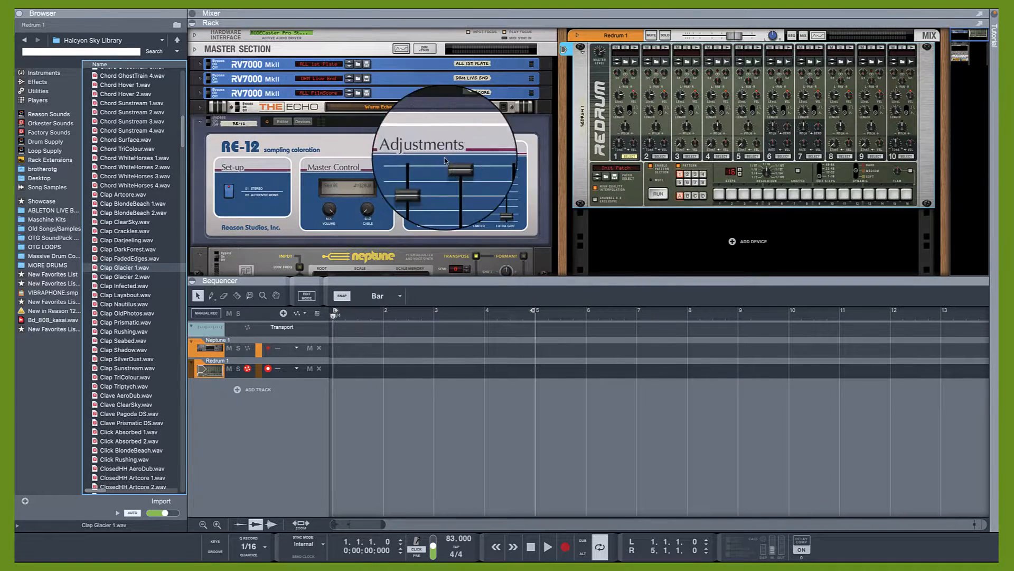
double_click(101, 296)
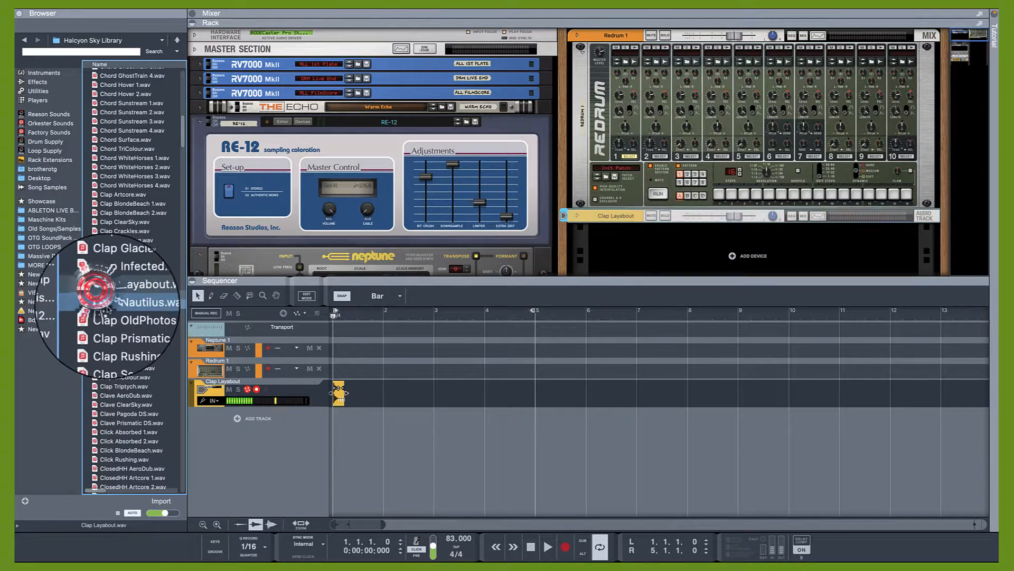
right_click(247, 391)
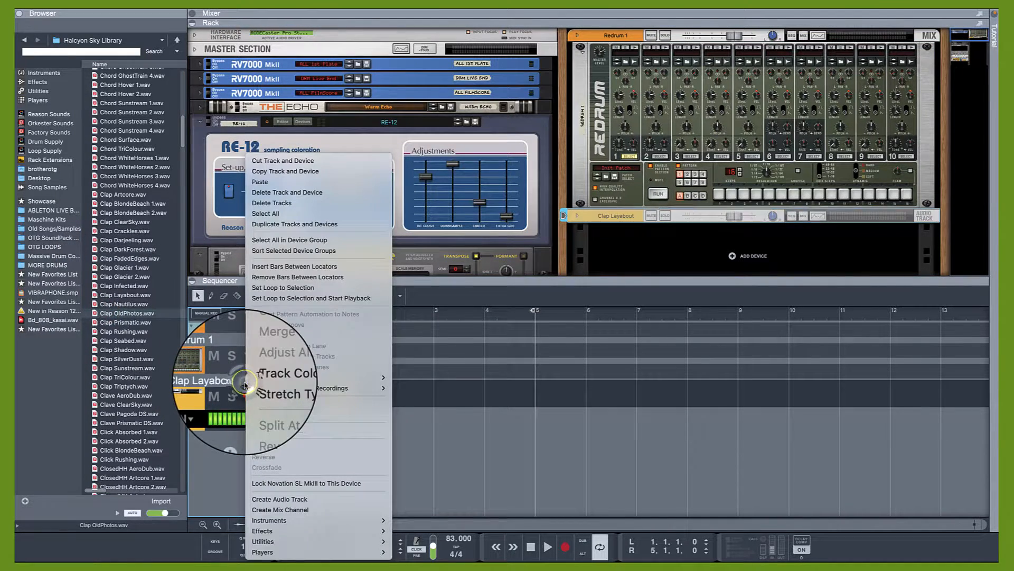
click(294, 206)
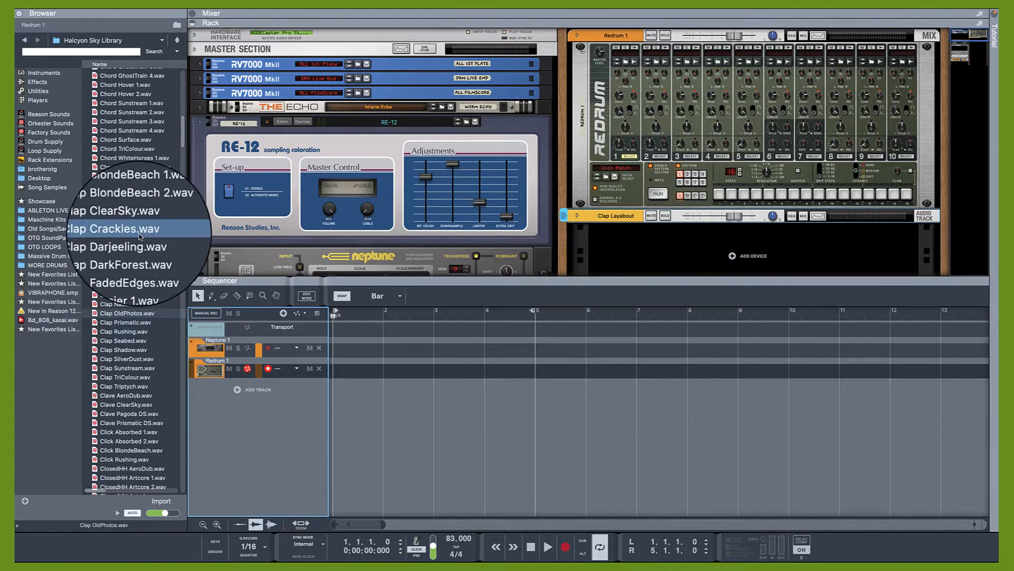
right_click(608, 215)
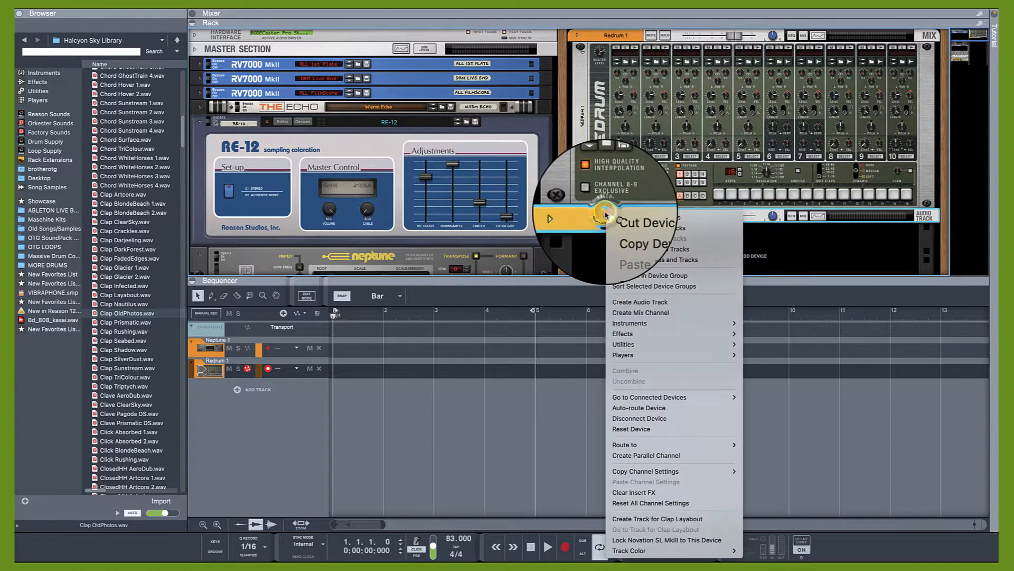
click(641, 245)
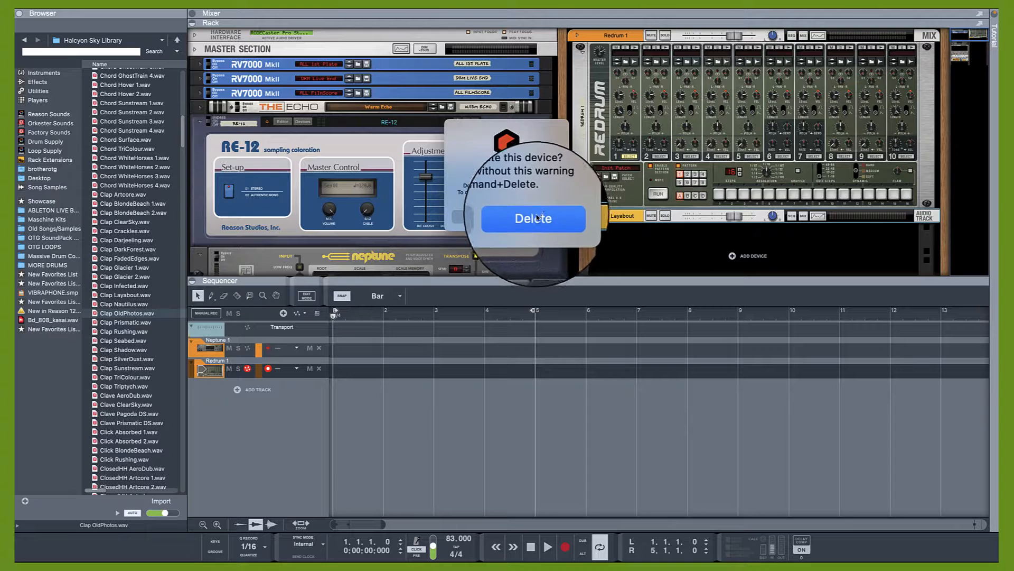
click(535, 218)
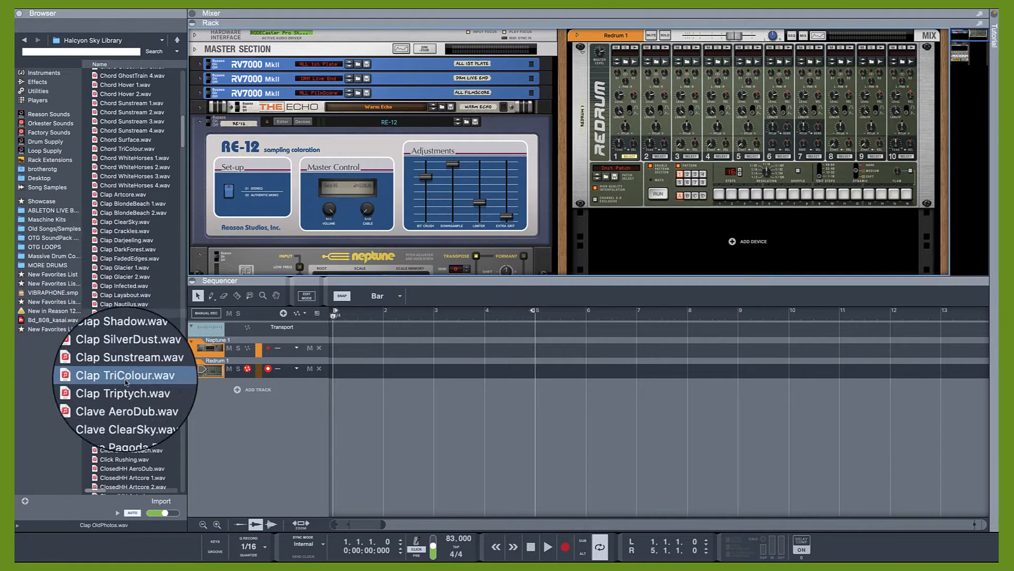
scroll(126, 381, down, 1)
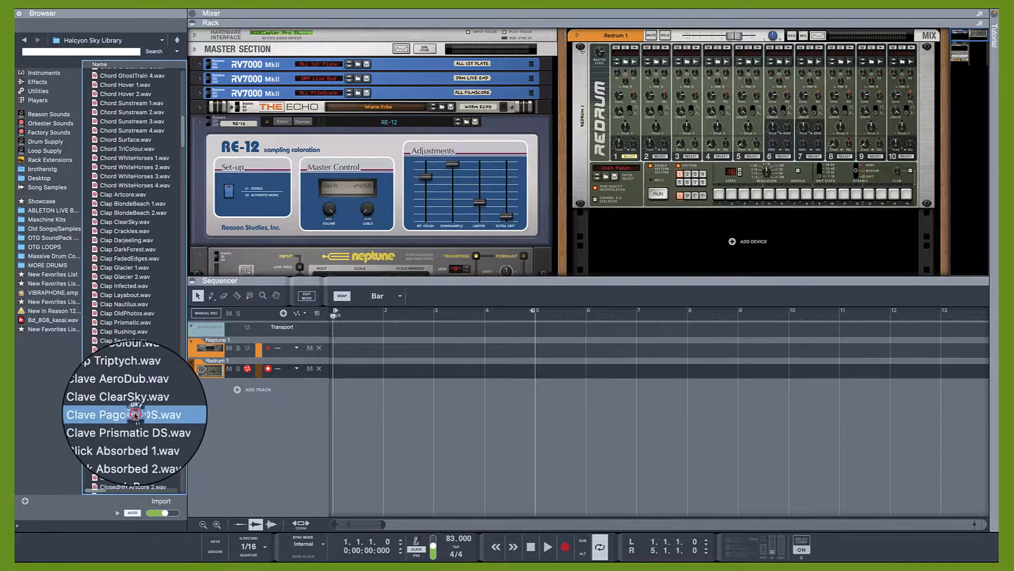
double_click(134, 406)
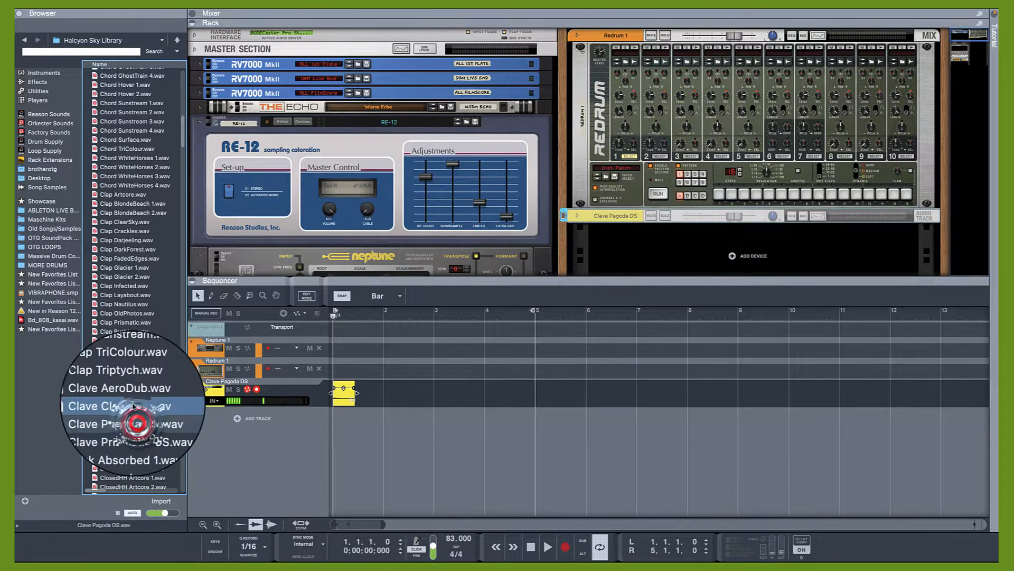
right_click(611, 215)
click(634, 251)
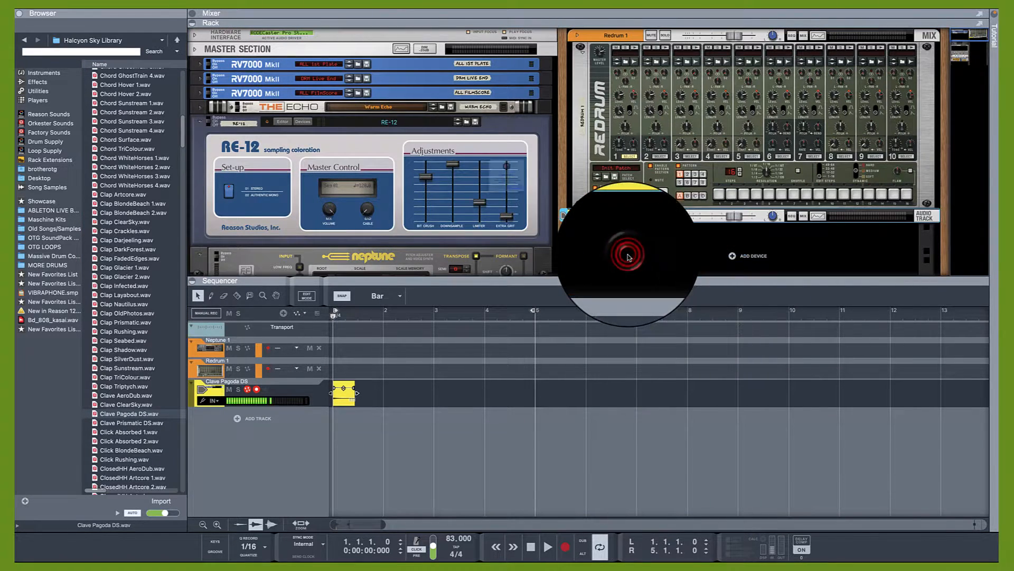
click(546, 228)
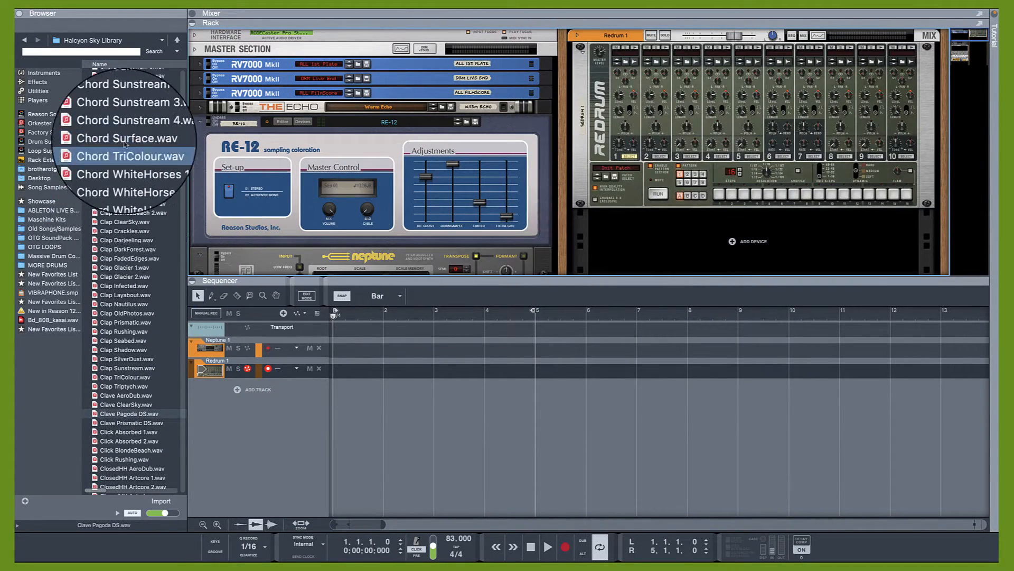
Load Clap Glacier 1.wav into Redrum channel 2 and program hits on steps 5 and 13.
click(122, 198)
click(122, 205)
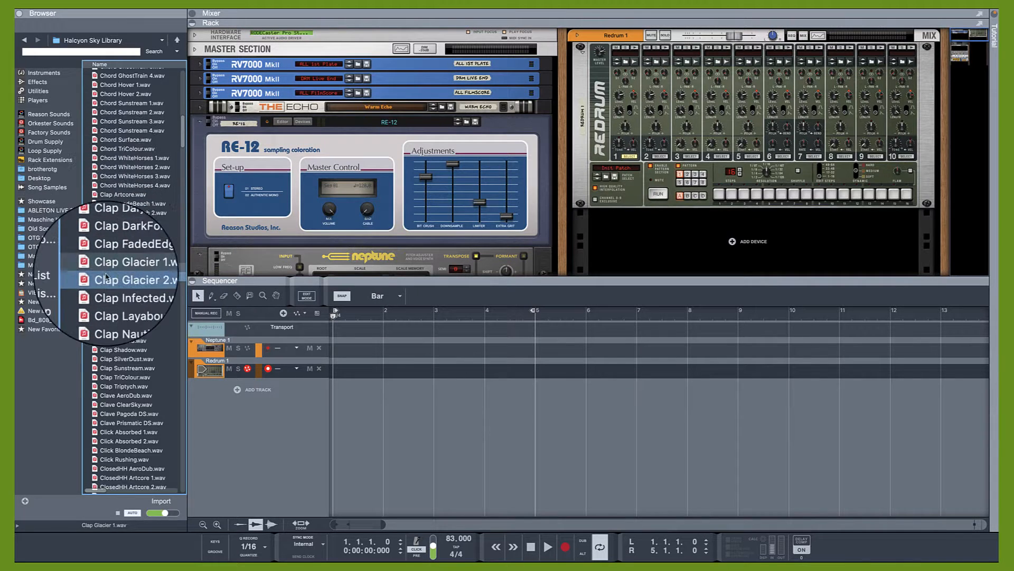
drag(106, 268, 657, 58)
click(867, 196)
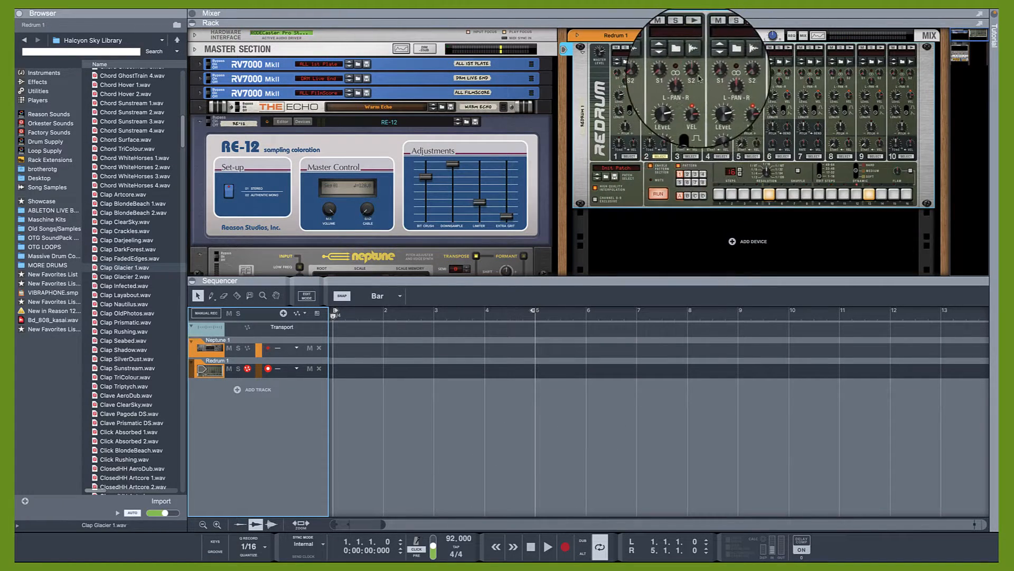
Browse samples for Redrum channel 3 and load ClosedHH CheapLaughs.wav into it.
click(685, 64)
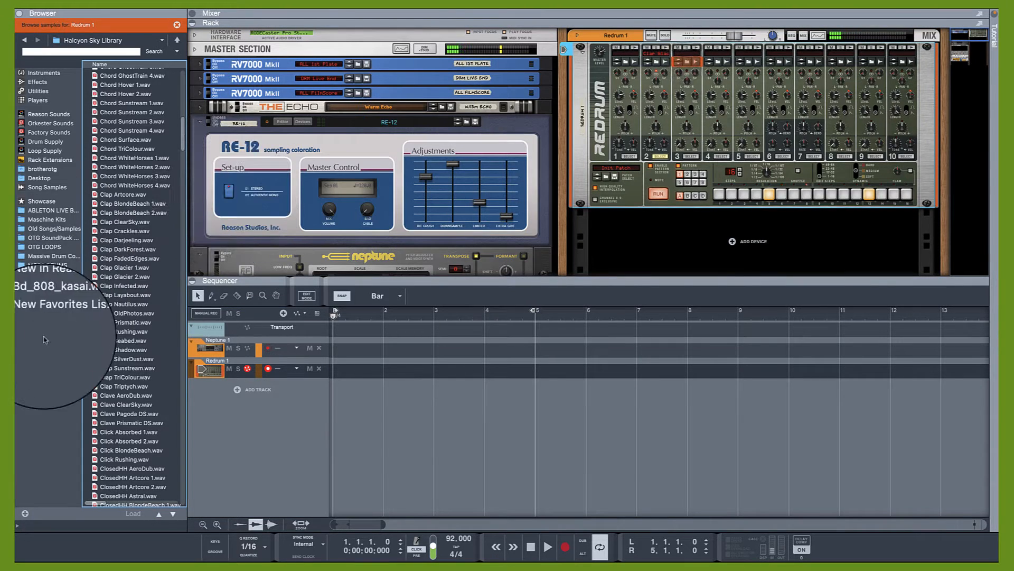
scroll(106, 342, down, 10)
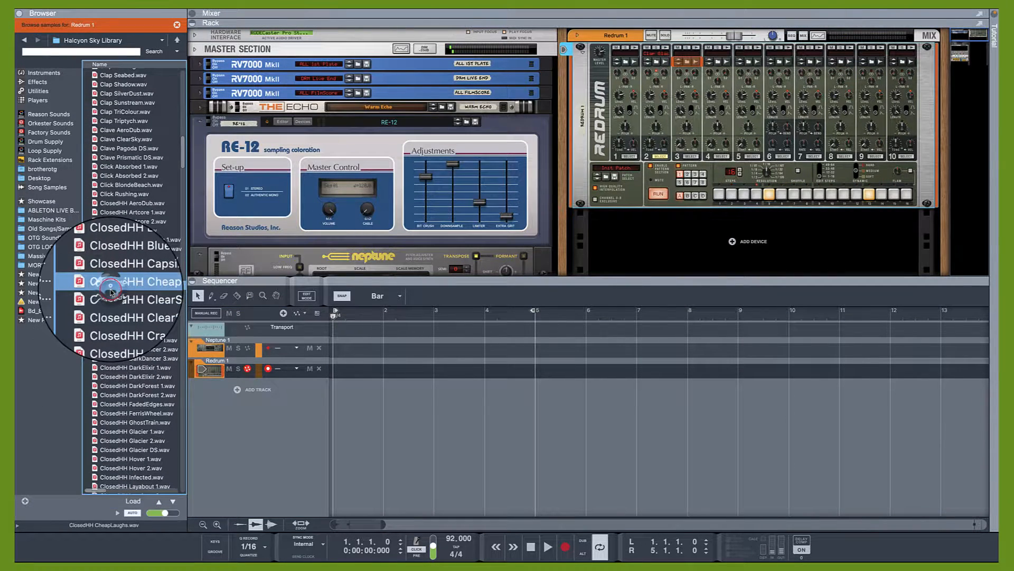
click(113, 313)
click(112, 291)
click(108, 287)
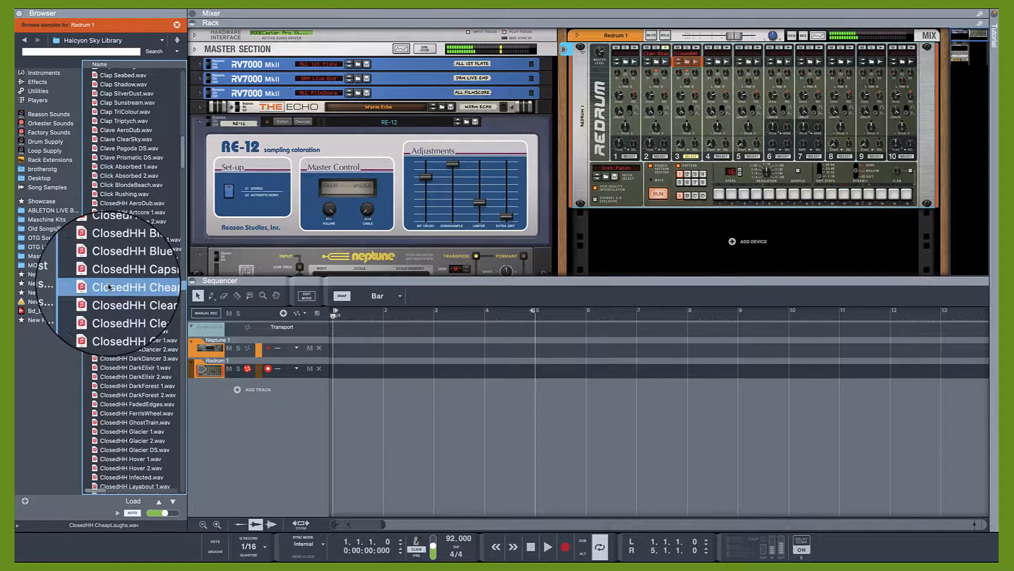
click(108, 287)
drag(107, 287, 688, 120)
Program the closed hi-hat on Redrum channel 3 to hit on steps 1, 5, 9 and 13.
click(721, 187)
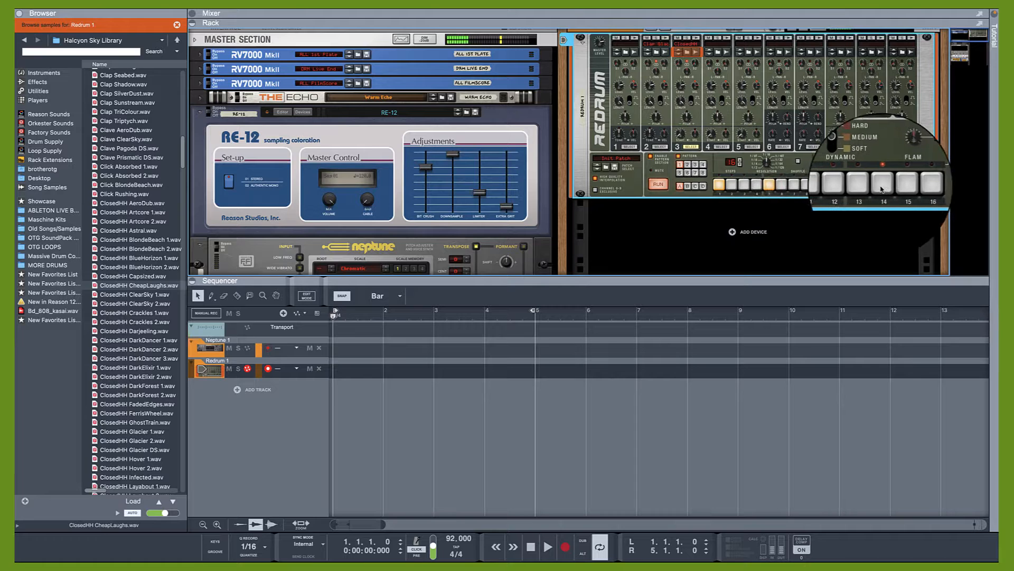
click(824, 191)
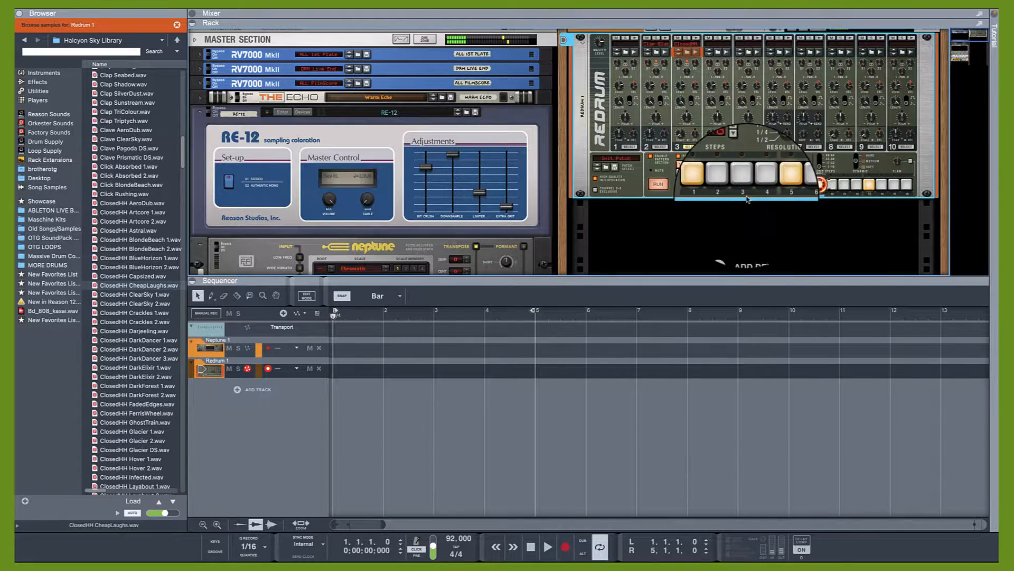
scroll(634, 184, up, 1)
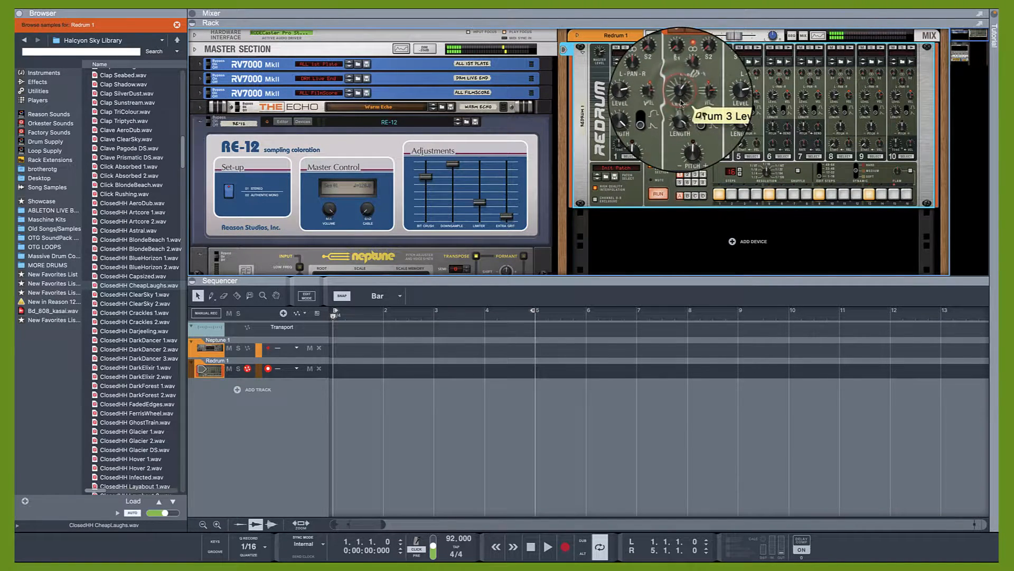
Preview further closed hi-hats and load ClosedHH TriColour 1.wav into Redrum channel 4.
scroll(124, 237, down, 10)
scroll(123, 236, down, 6)
click(123, 236)
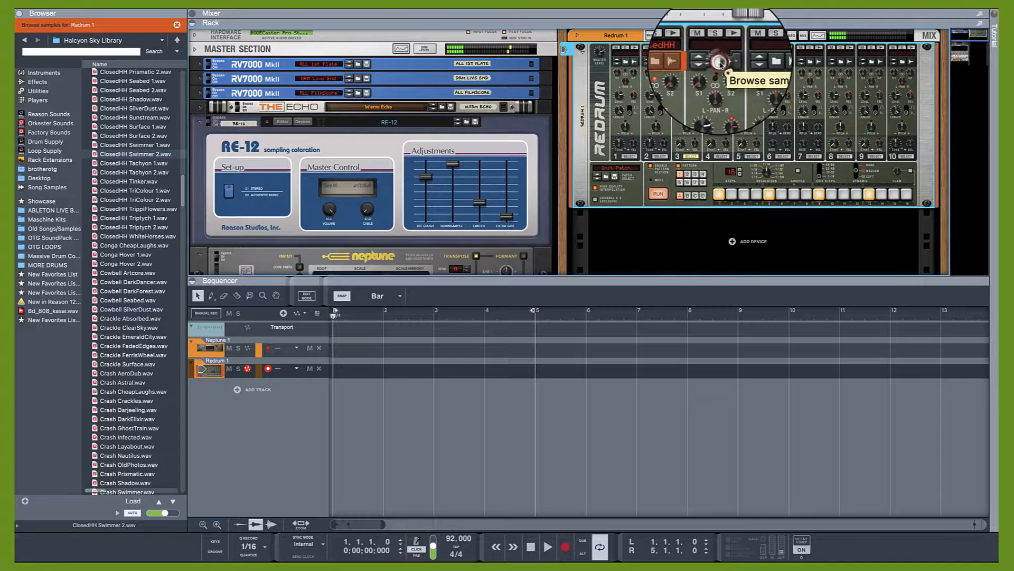
click(125, 174)
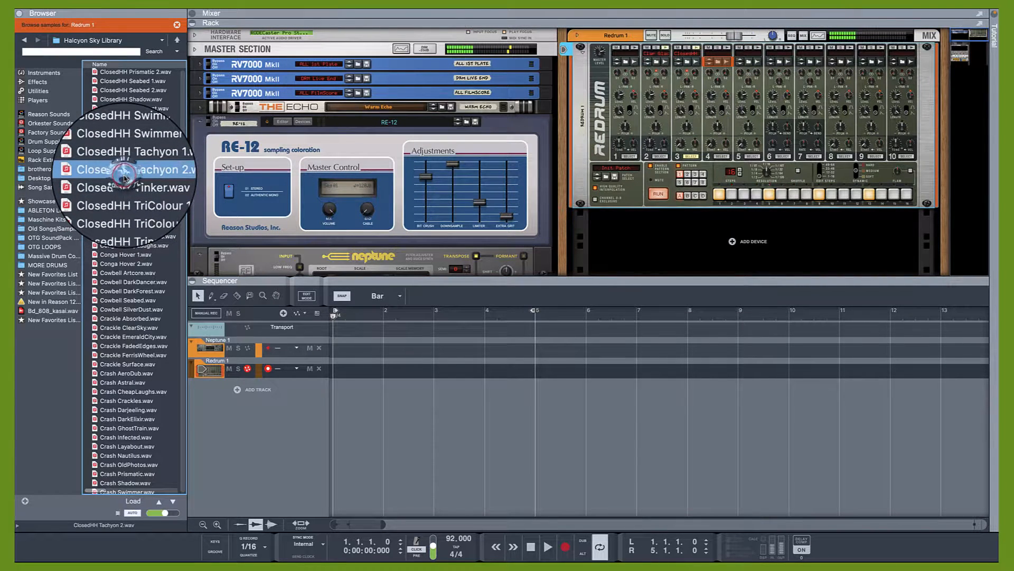
click(128, 191)
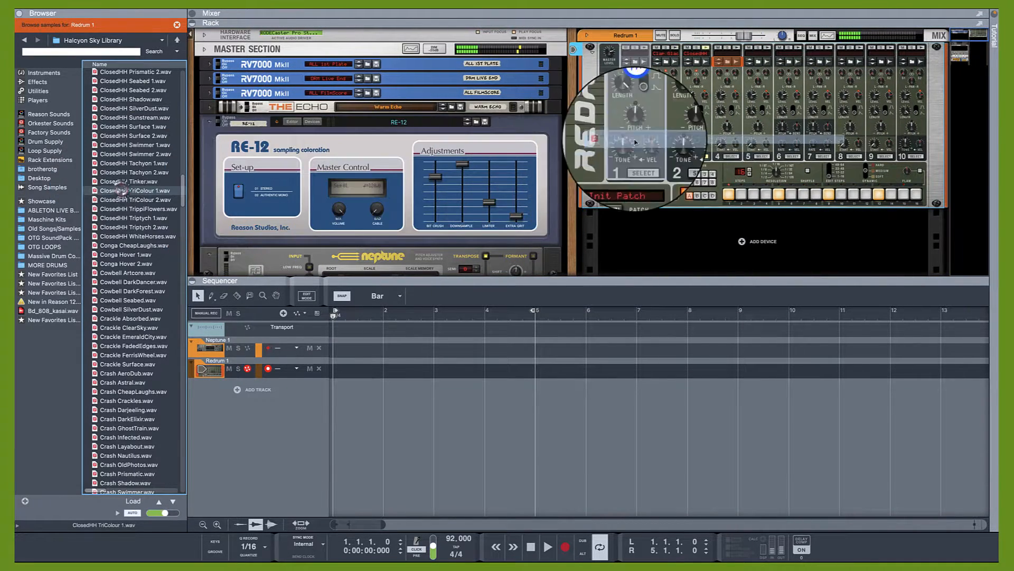
Program the hi-hat on Redrum channel 4 to hit on every odd step from 1 to 15.
click(729, 197)
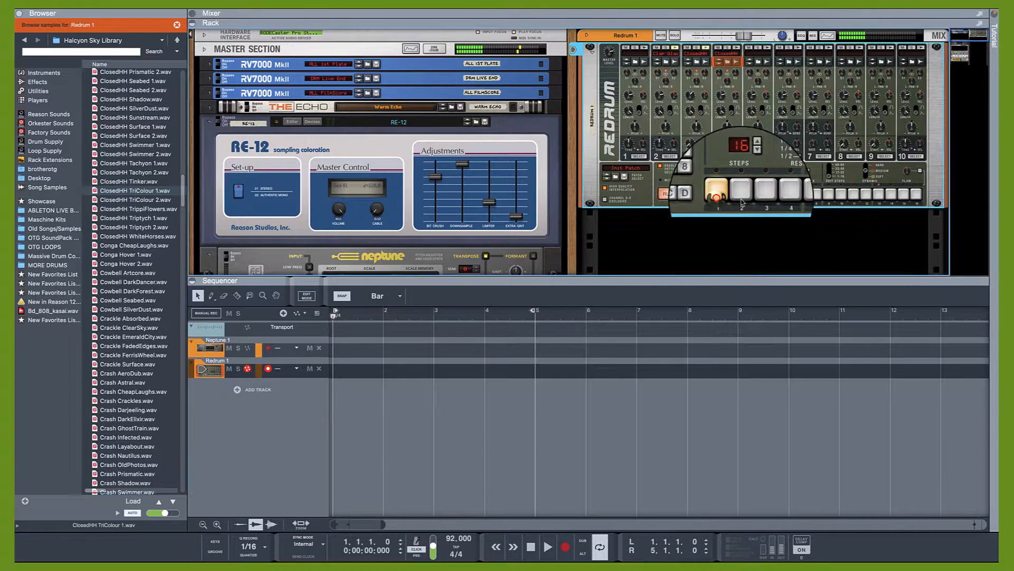
click(754, 199)
click(779, 198)
click(804, 199)
click(828, 198)
click(854, 198)
click(879, 198)
click(904, 199)
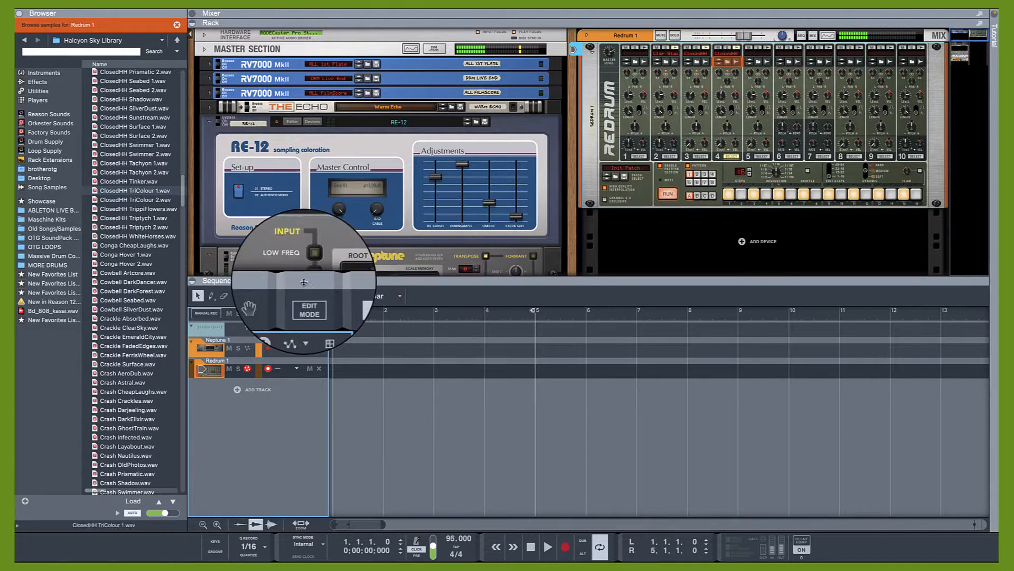
Add a Mimic Creative Sampler to the rack below Redrum and open the OTG LOOPS folder to find a sample for it.
click(38, 115)
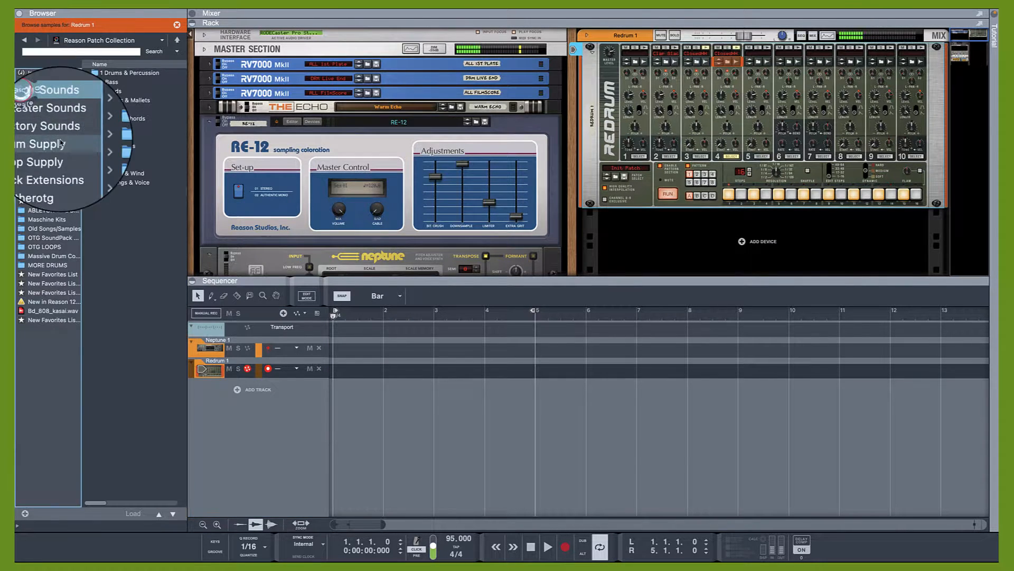
click(42, 74)
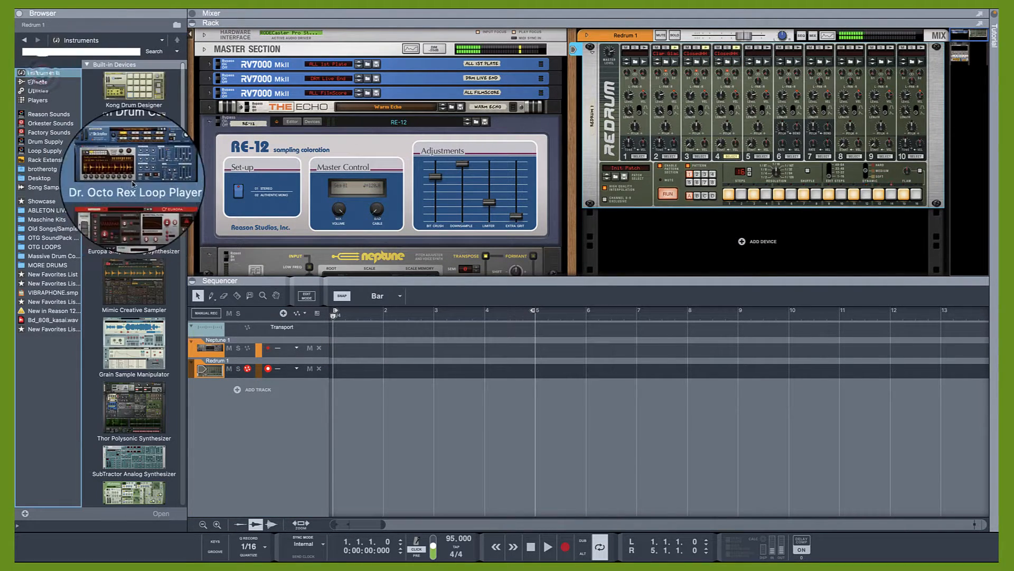
mouse_move(133, 283)
mouse_down()
mouse_move(472, 264)
mouse_move(683, 228)
mouse_up()
click(194, 283)
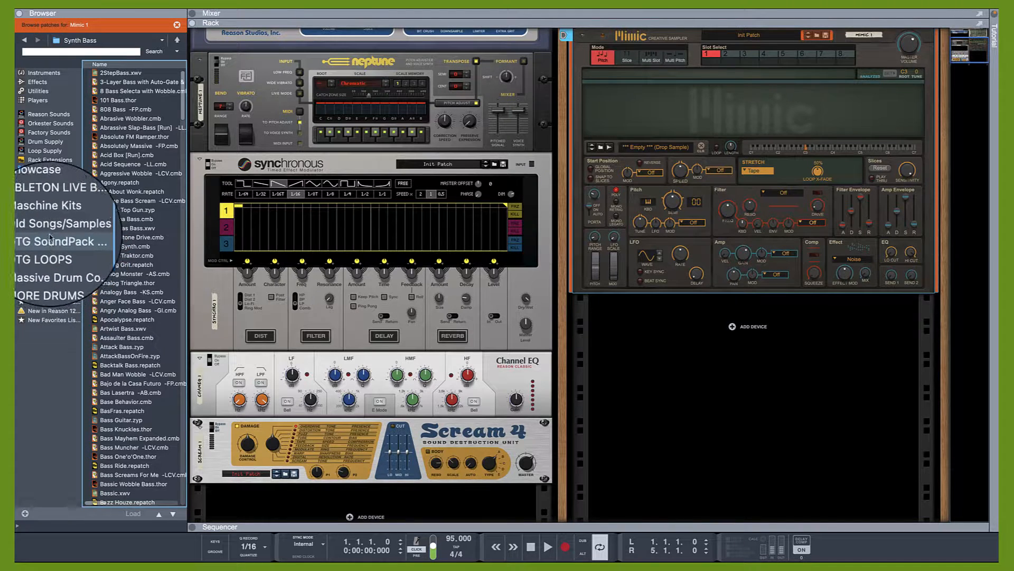
click(49, 249)
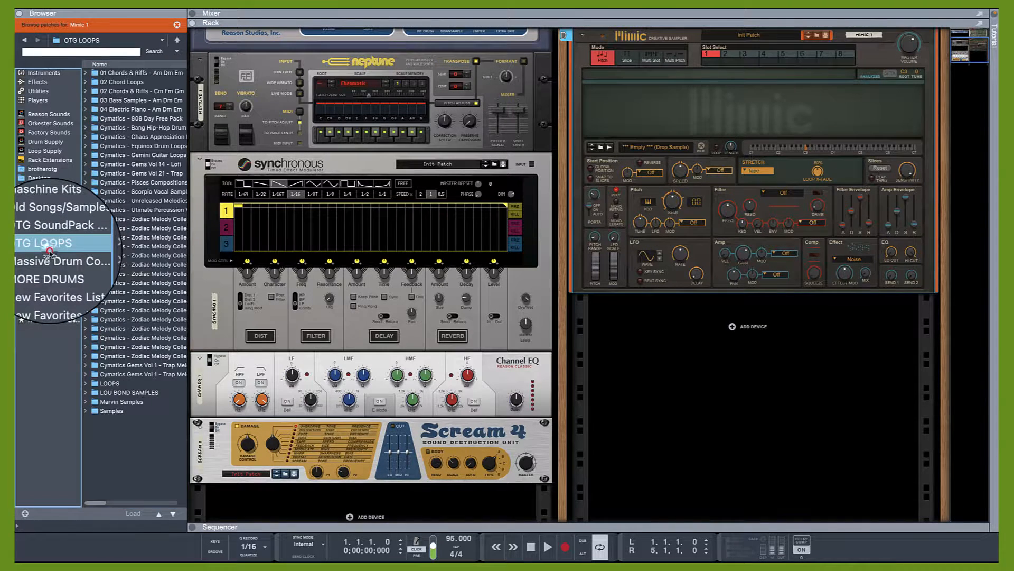
Open the 04 Electric Piano - Am Dm Em folder, exit patch browsing for Mimic 1, and preview loops such as Rhodes018 - EQ.wav and Rhodes036 - EQ.wav.
click(148, 110)
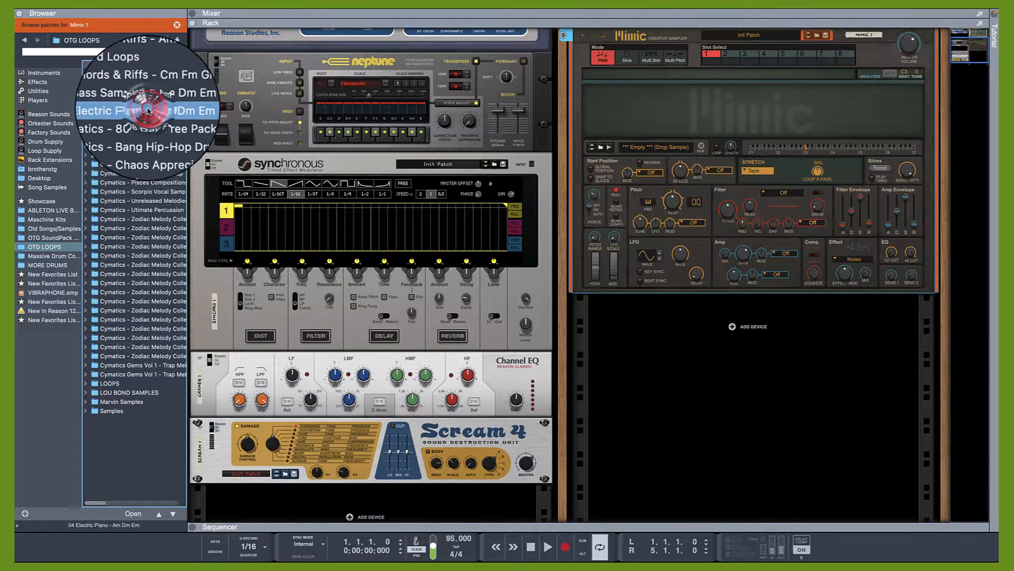
double_click(148, 111)
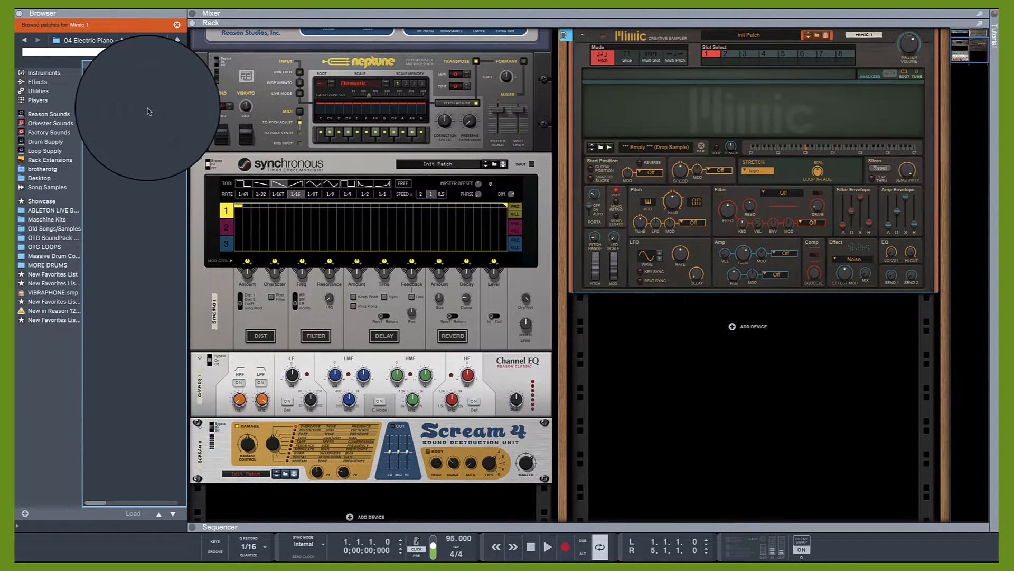
click(177, 27)
click(134, 219)
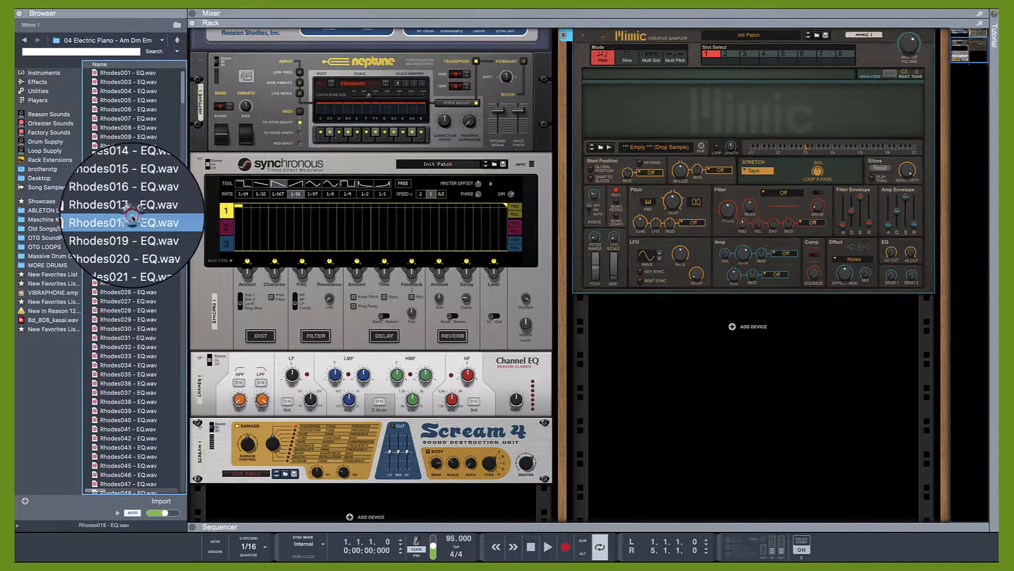
scroll(157, 349, down, 5)
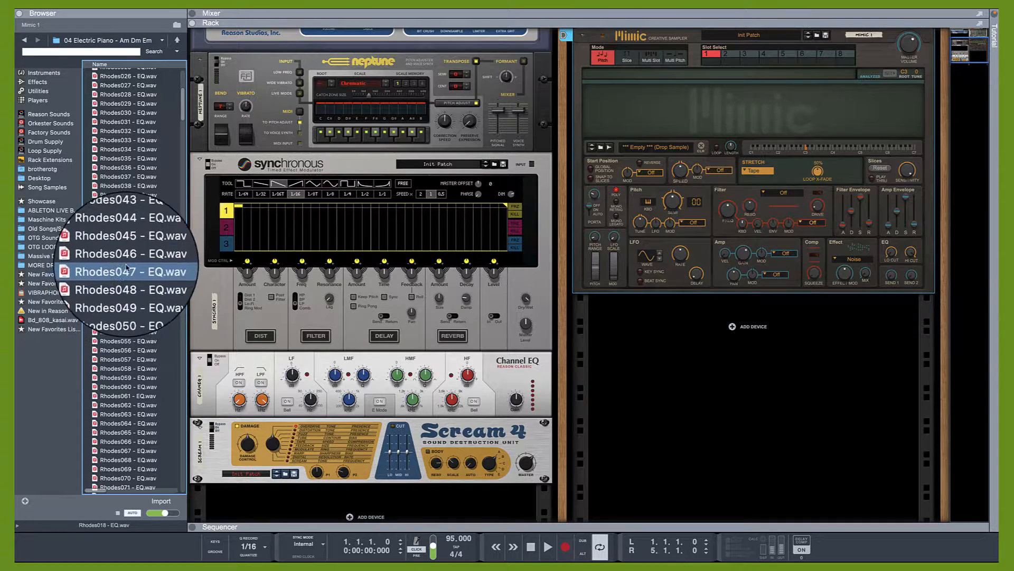
click(128, 168)
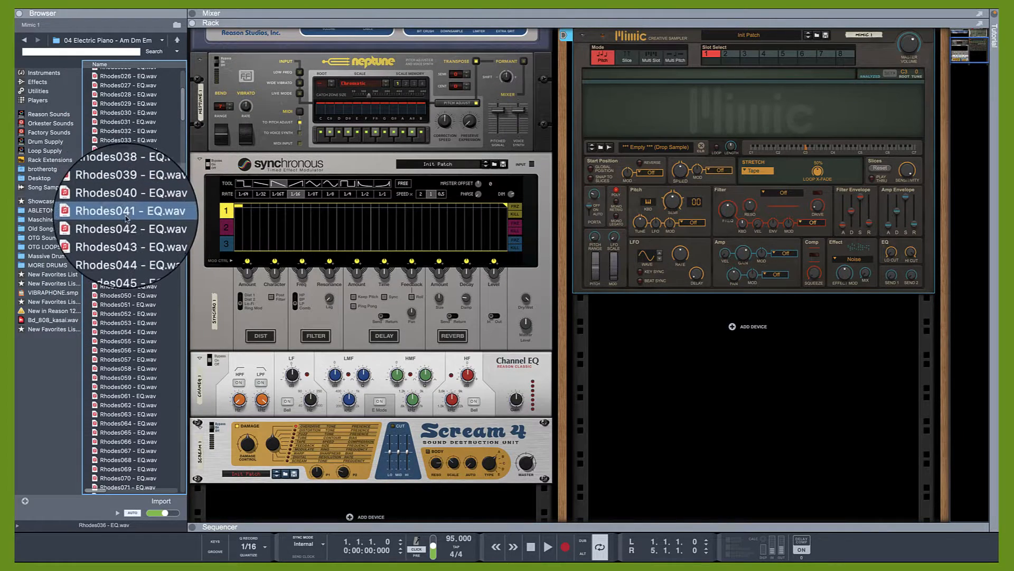
scroll(126, 218, down, 4)
double_click(126, 216)
scroll(126, 216, down, 3)
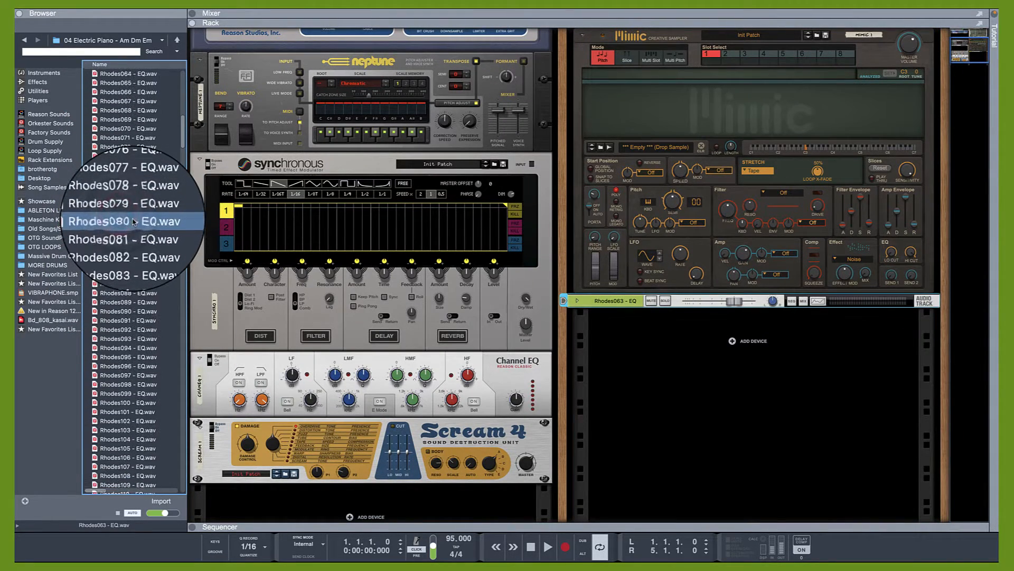
right_click(624, 300)
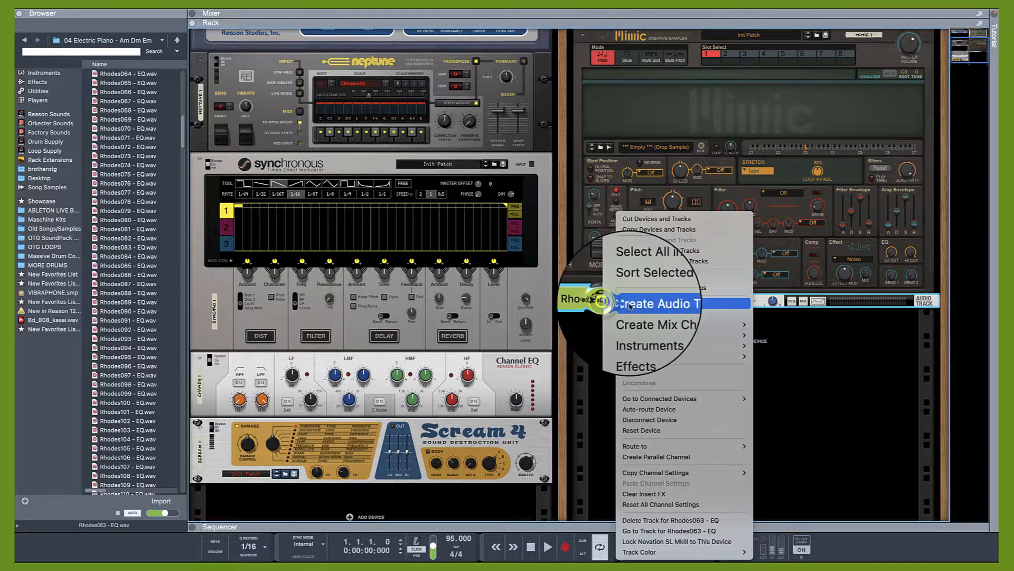
click(661, 252)
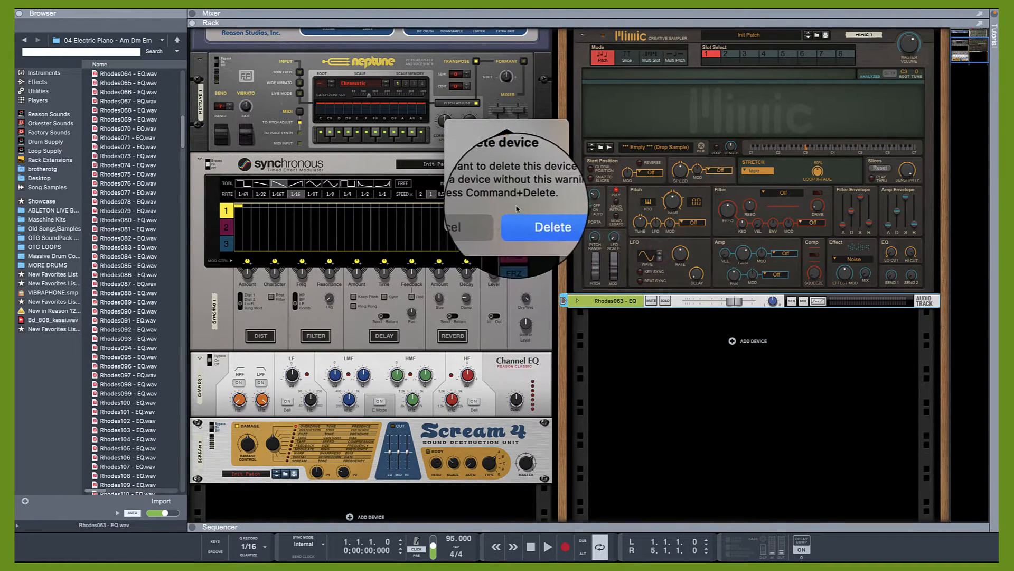
click(534, 219)
Preview further Rhodes loops and load Rhodes090 - EQ.wav into the Mimic sampler.
click(127, 238)
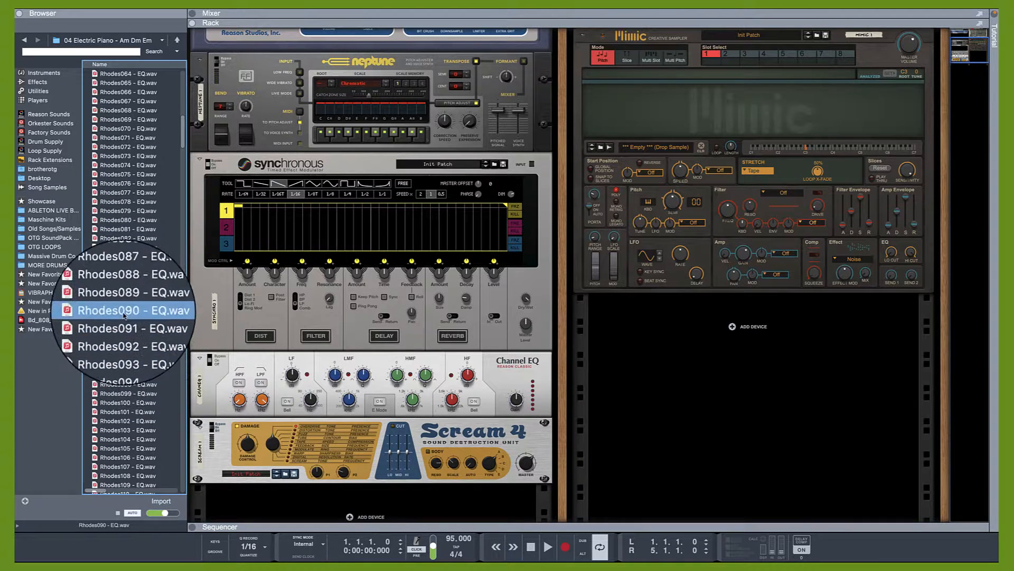
drag(112, 311, 584, 157)
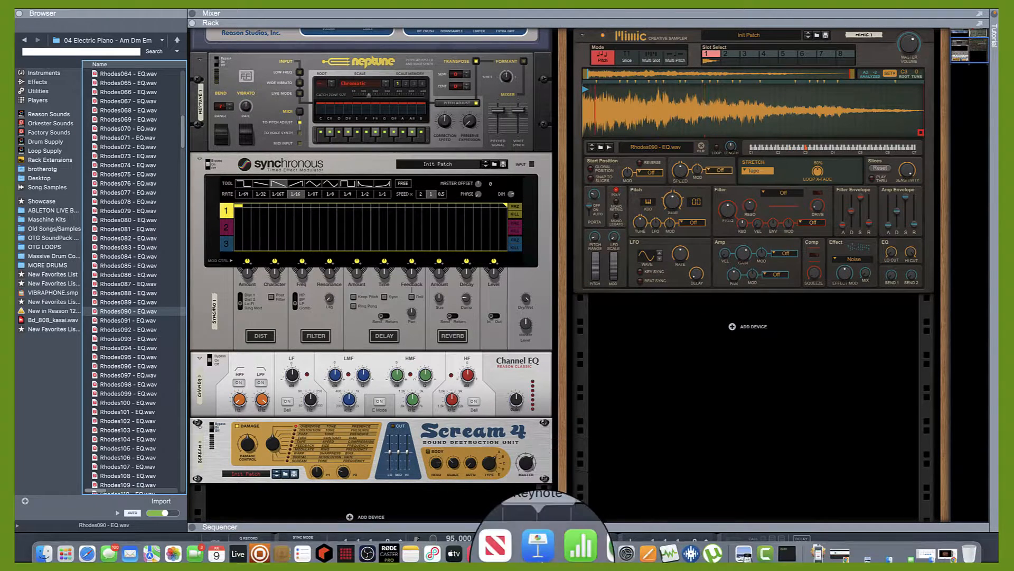
Record a part with the Rhodes sample in Mimic over the beat and slightly lower Mimic's master volume during playback.
click(566, 546)
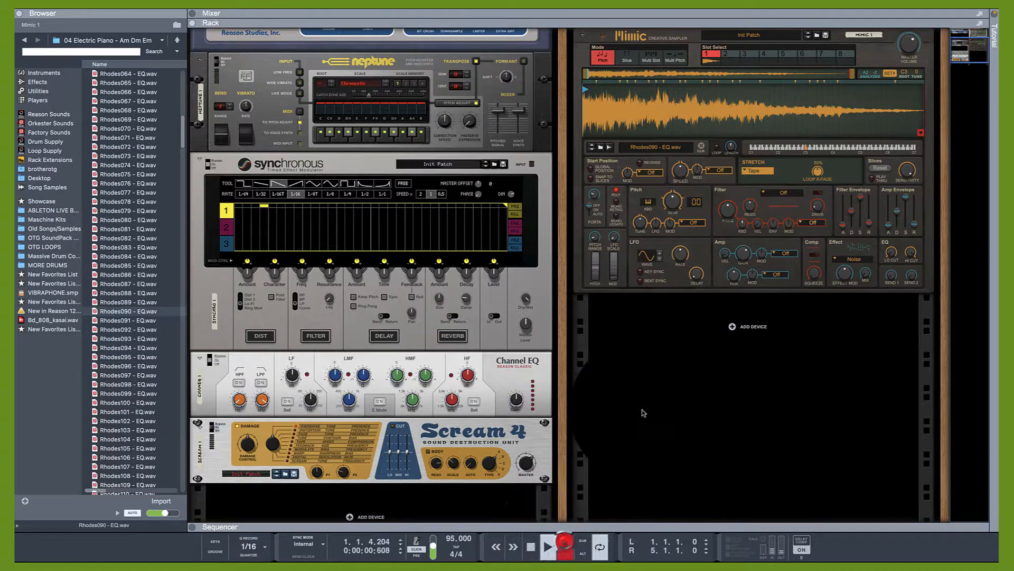
click(531, 546)
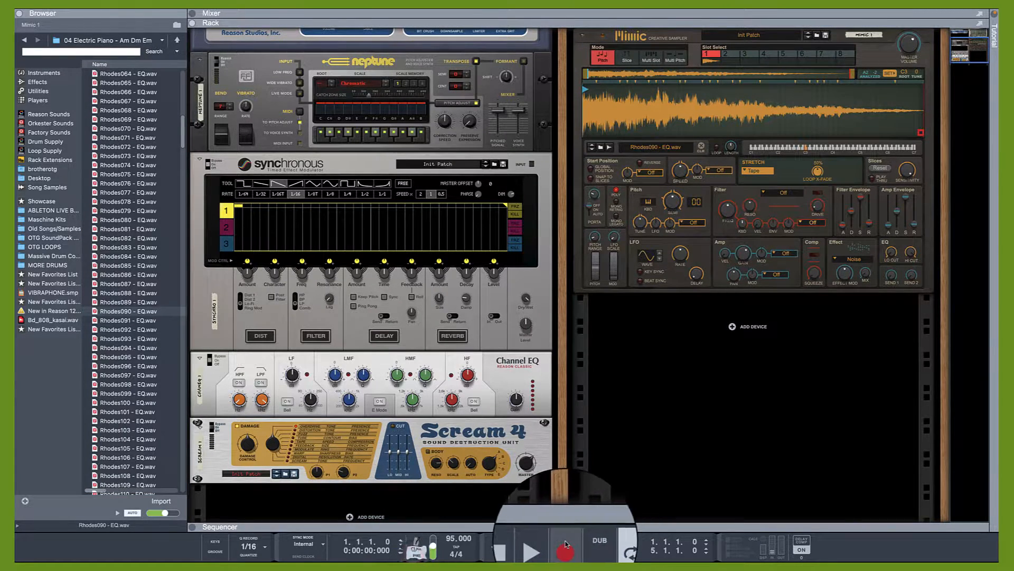
click(535, 547)
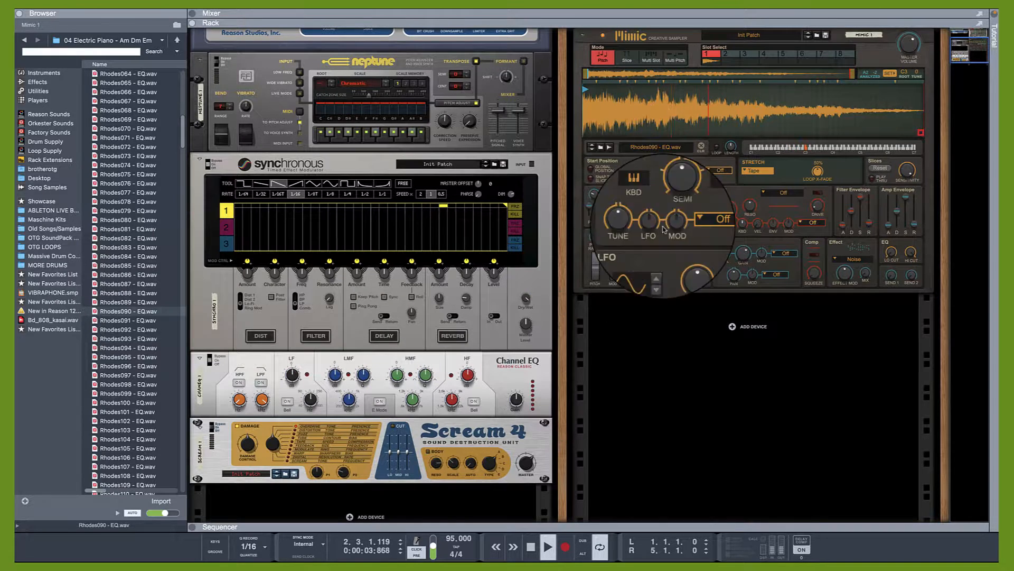
drag(909, 45, 907, 54)
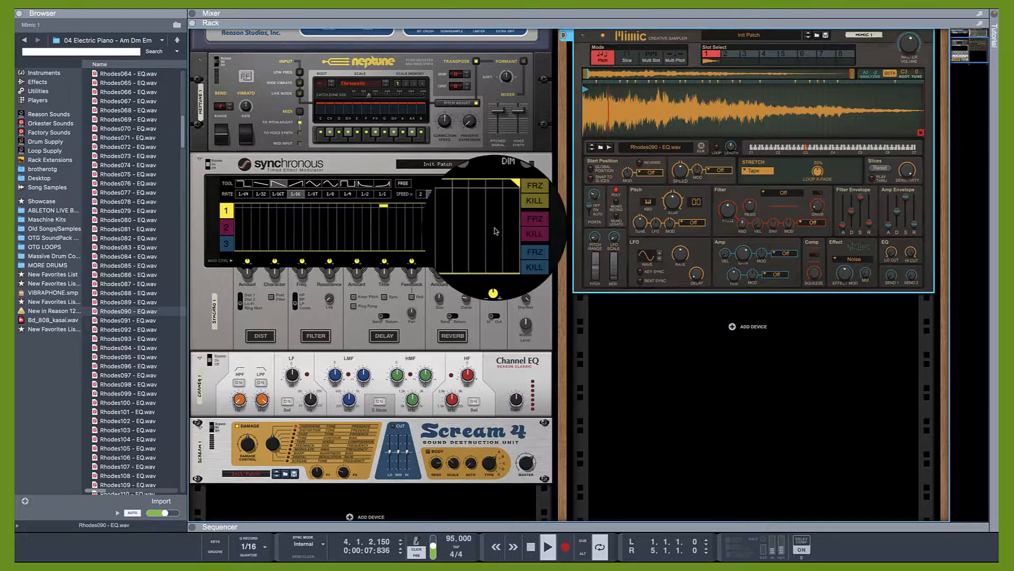
Open the Synth Bass folder inside the Bass category of Reason Sounds to find a bass patch.
scroll(597, 191, up, 7)
scroll(597, 190, down, 6)
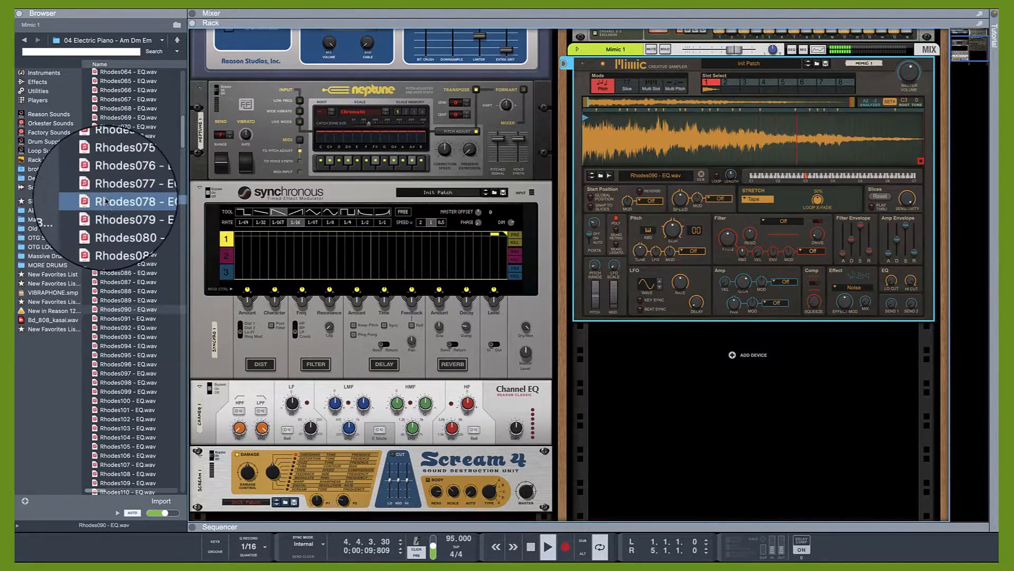
click(32, 118)
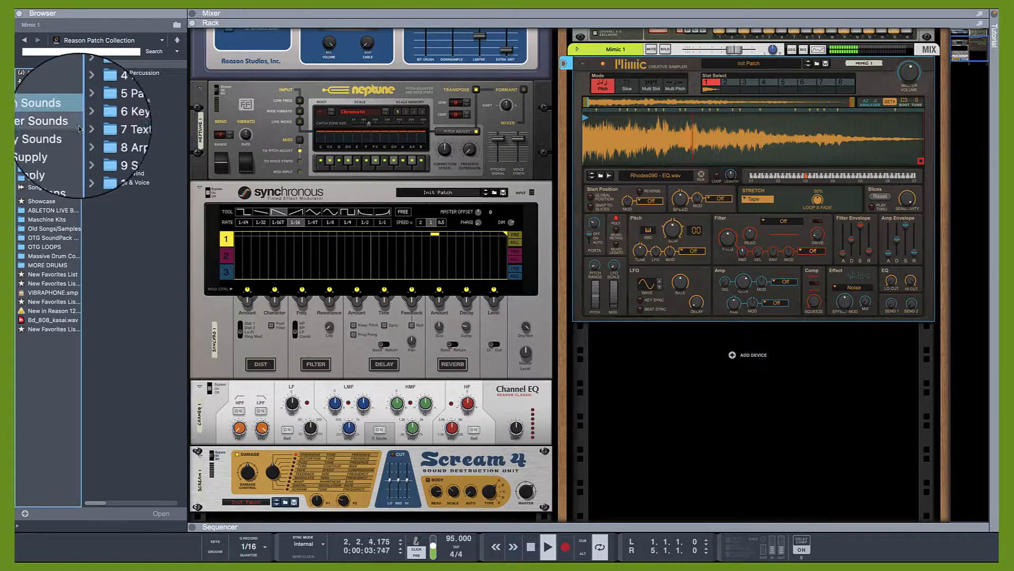
click(37, 73)
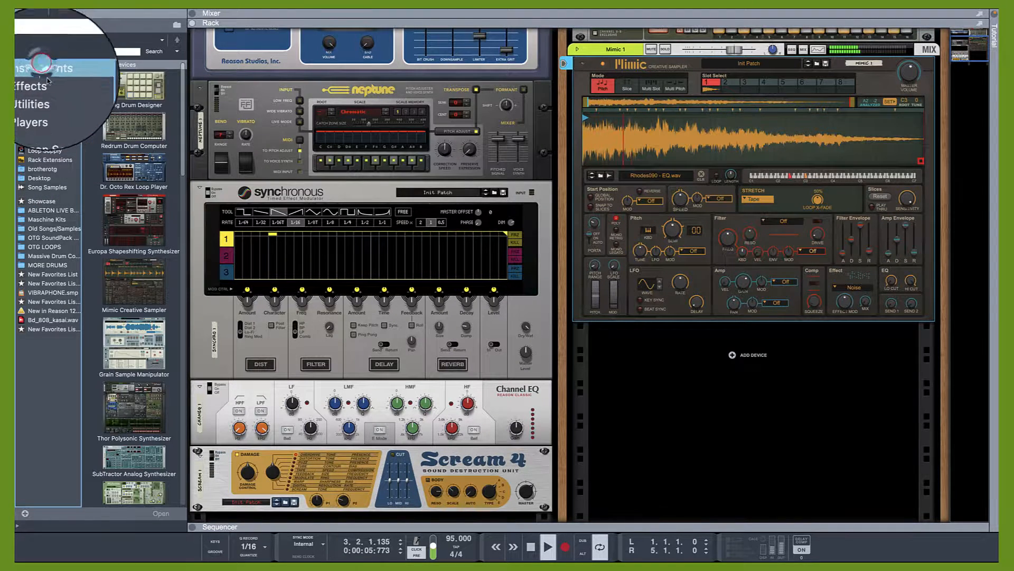
scroll(100, 156, down, 15)
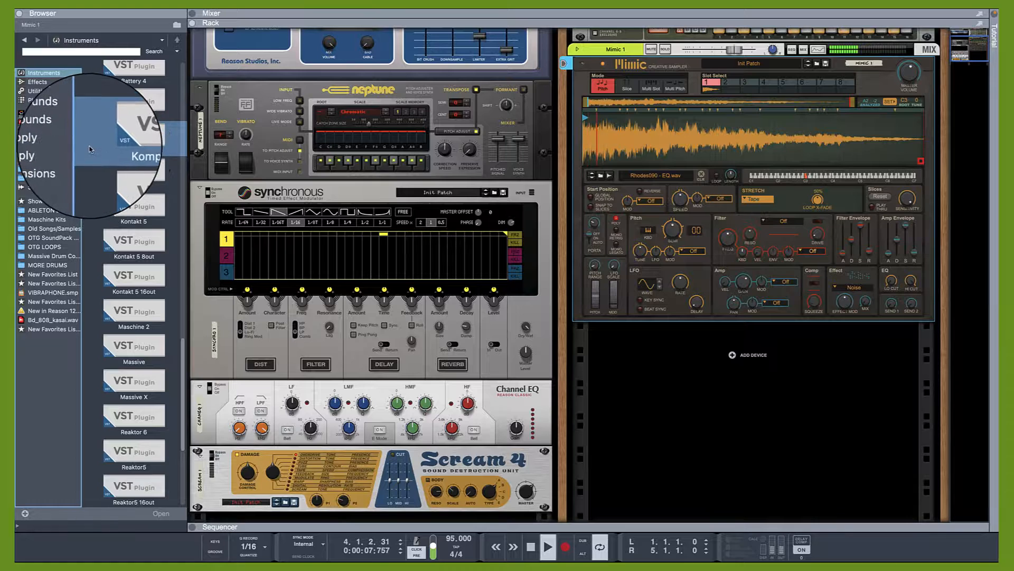
click(37, 112)
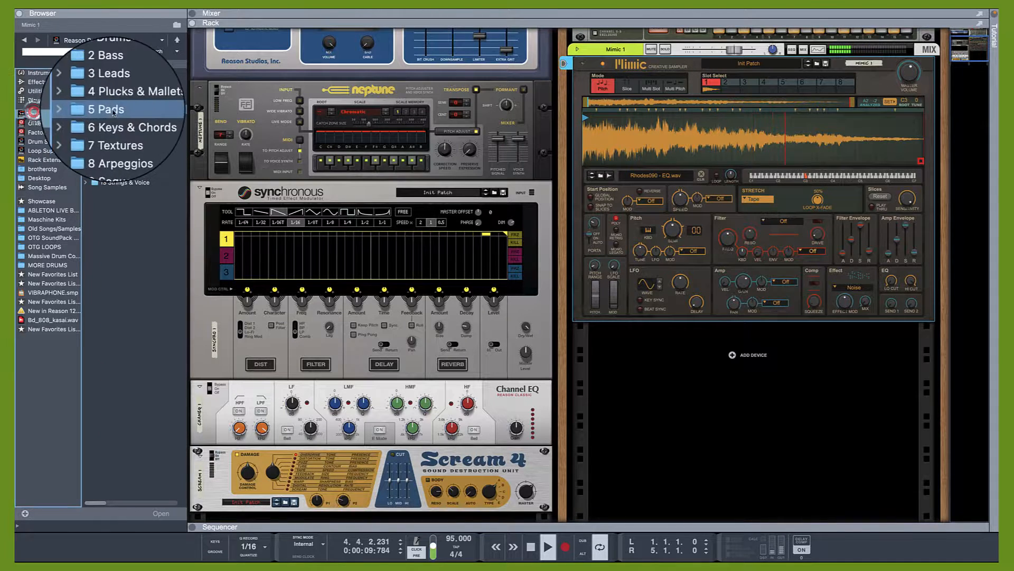
double_click(127, 84)
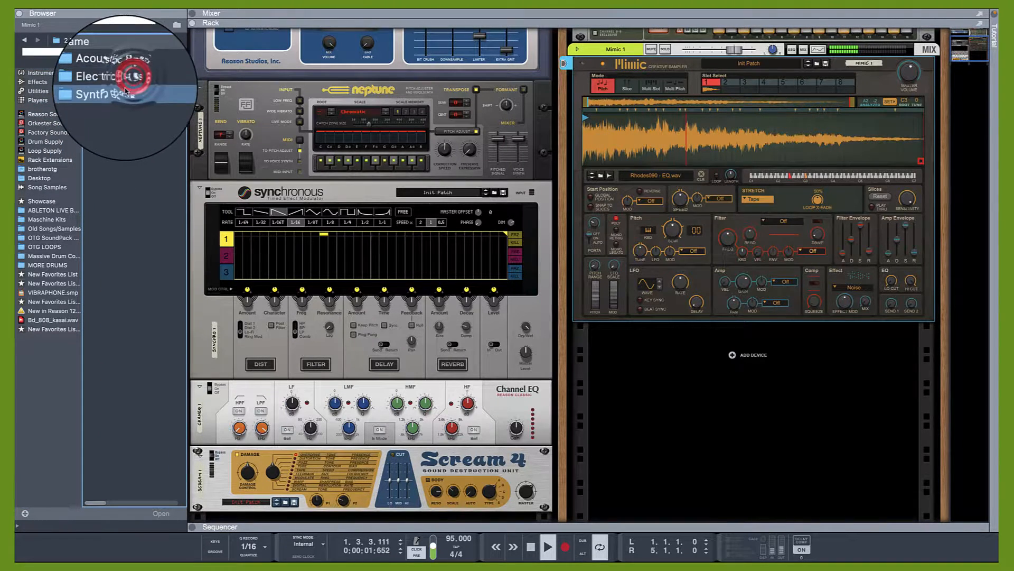
double_click(124, 91)
Look through the Synth Bass patches and add HyperBottom.zyp to the rack as a new instrument below Mimic.
drag(182, 101, 194, 395)
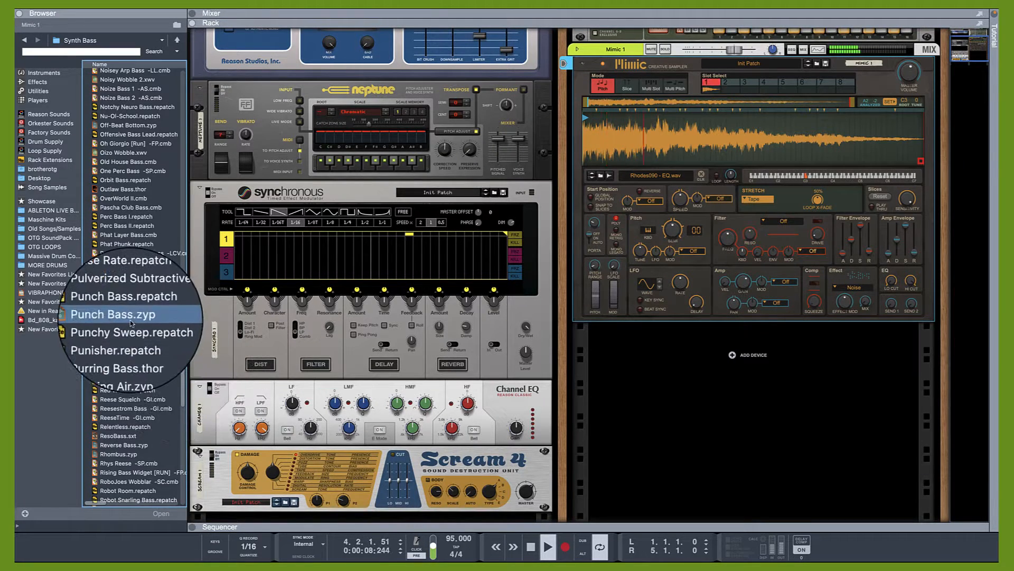
scroll(133, 323, down, 3)
scroll(133, 323, up, 12)
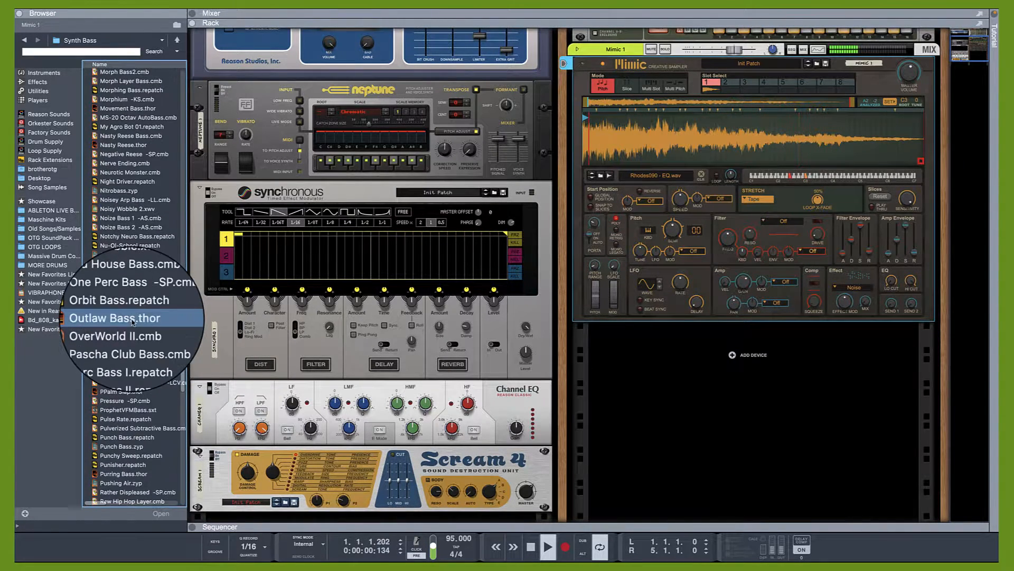
scroll(133, 322, up, 20)
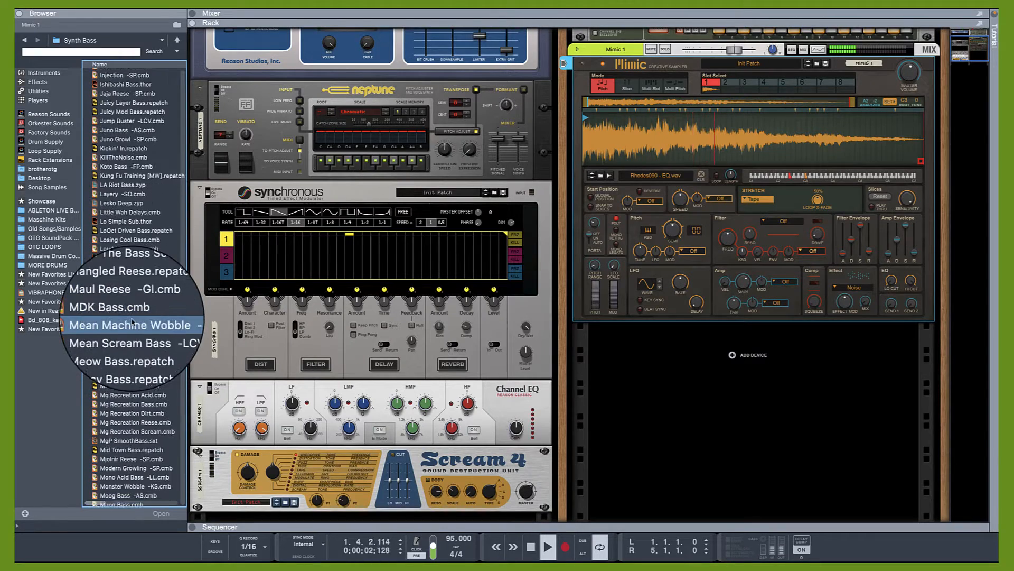
scroll(133, 322, up, 5)
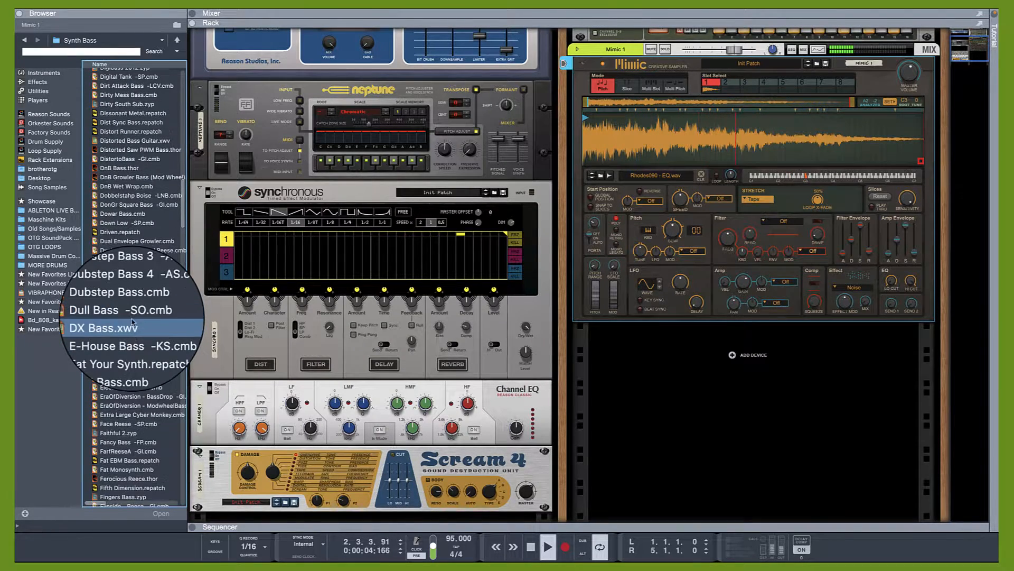
scroll(133, 322, up, 5)
scroll(133, 322, up, 4)
scroll(132, 320, down, 2)
scroll(132, 319, down, 20)
scroll(132, 320, down, 8)
scroll(132, 321, up, 3)
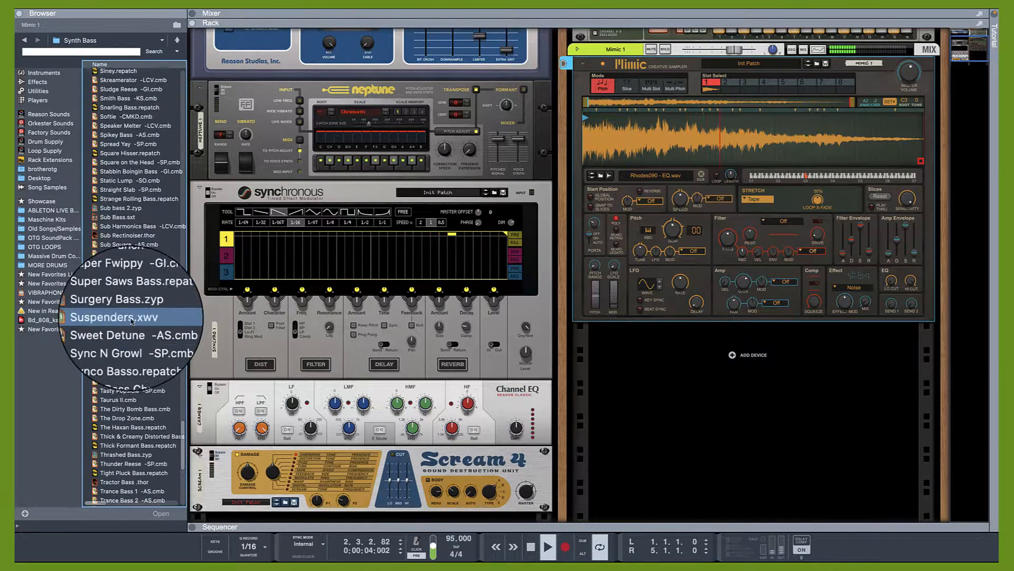
scroll(131, 320, up, 1)
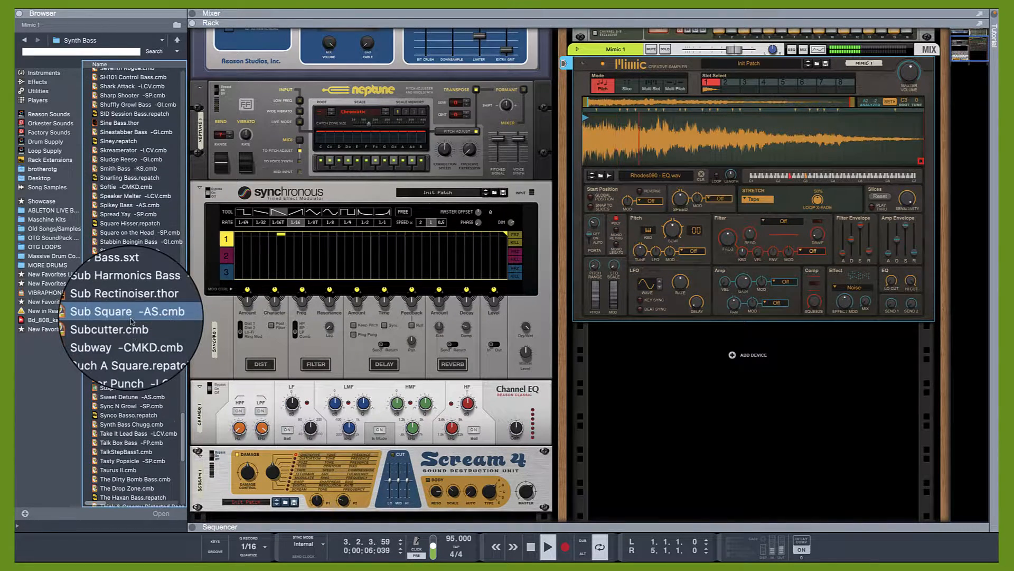
scroll(133, 320, up, 1)
scroll(131, 318, up, 10)
scroll(130, 316, up, 10)
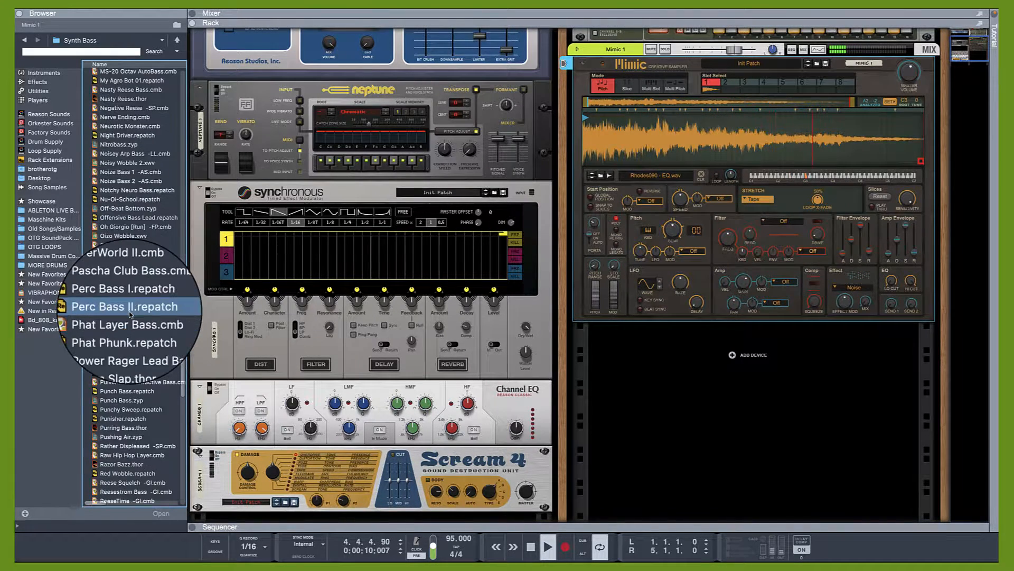
scroll(127, 315, up, 2)
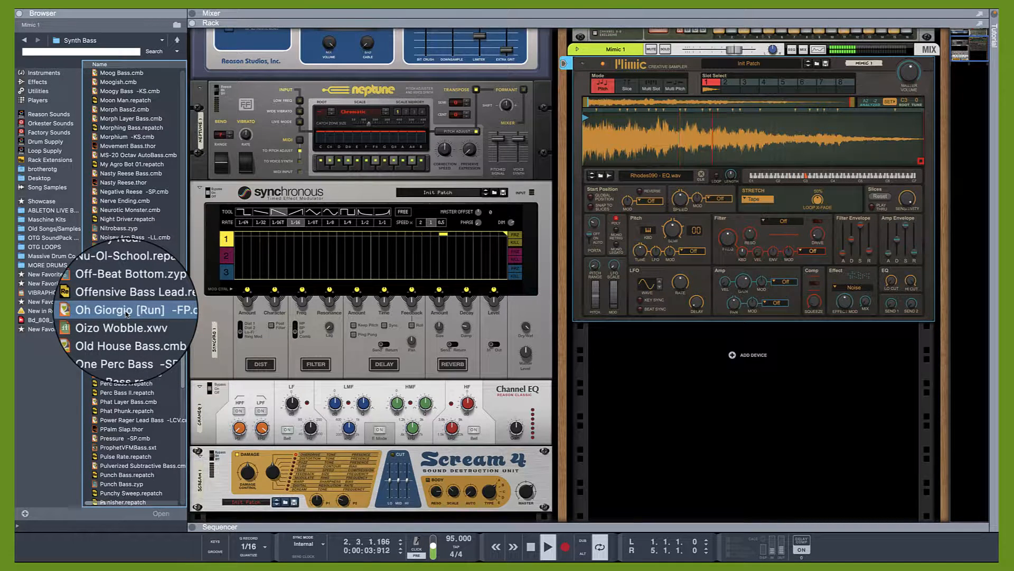
scroll(127, 314, up, 3)
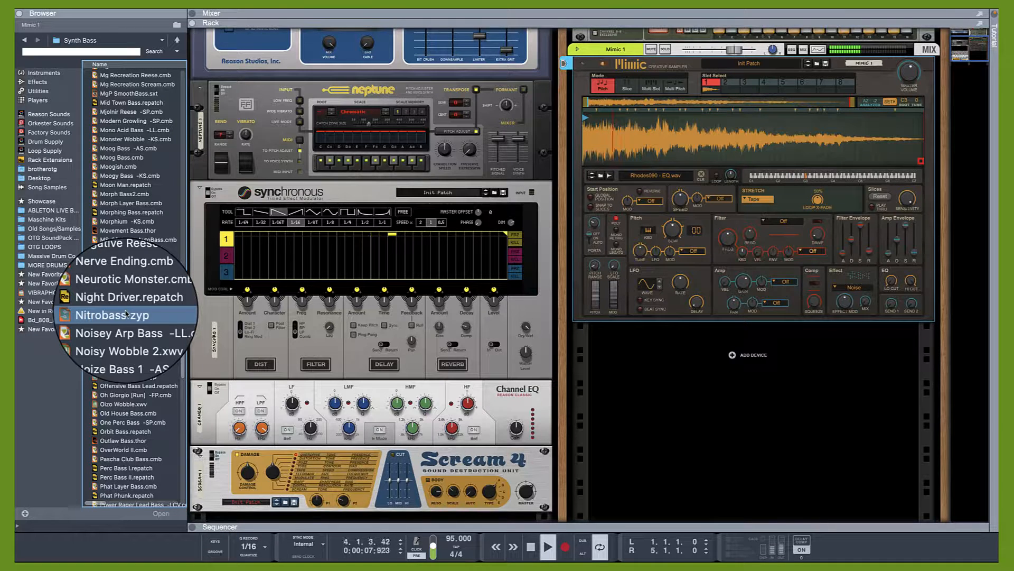
scroll(127, 314, up, 3)
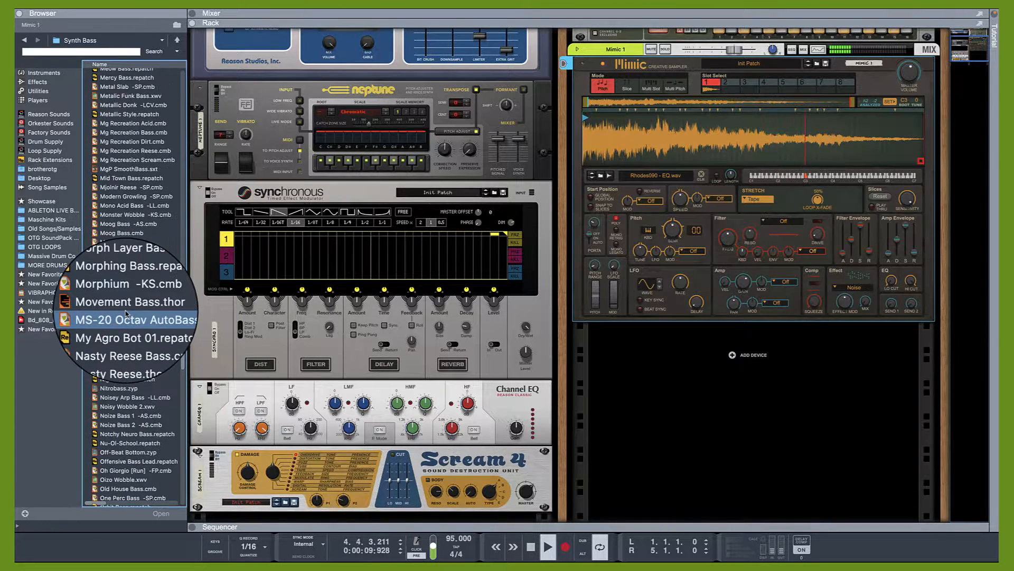
scroll(127, 314, up, 6)
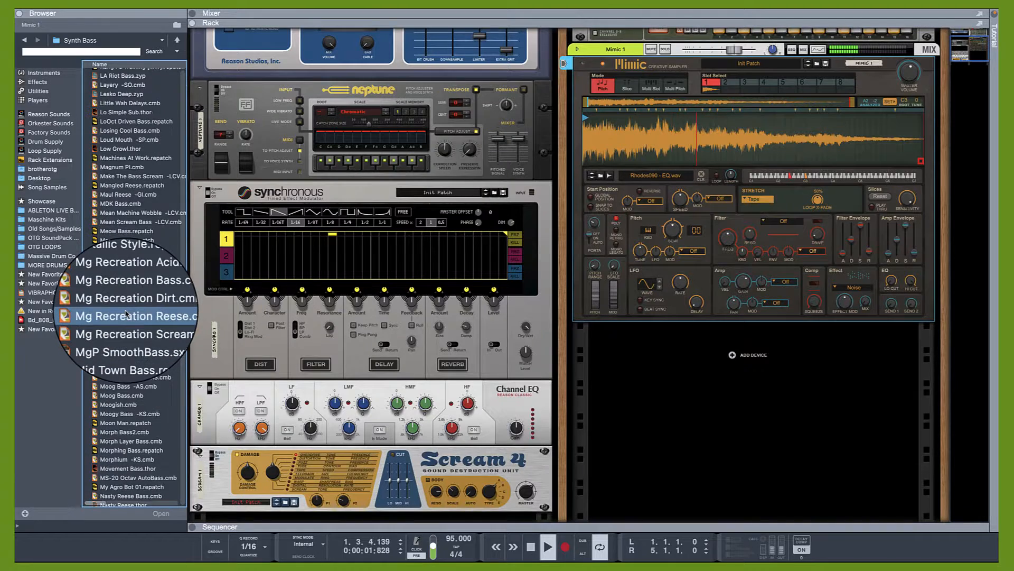
scroll(127, 314, up, 1)
scroll(126, 313, up, 15)
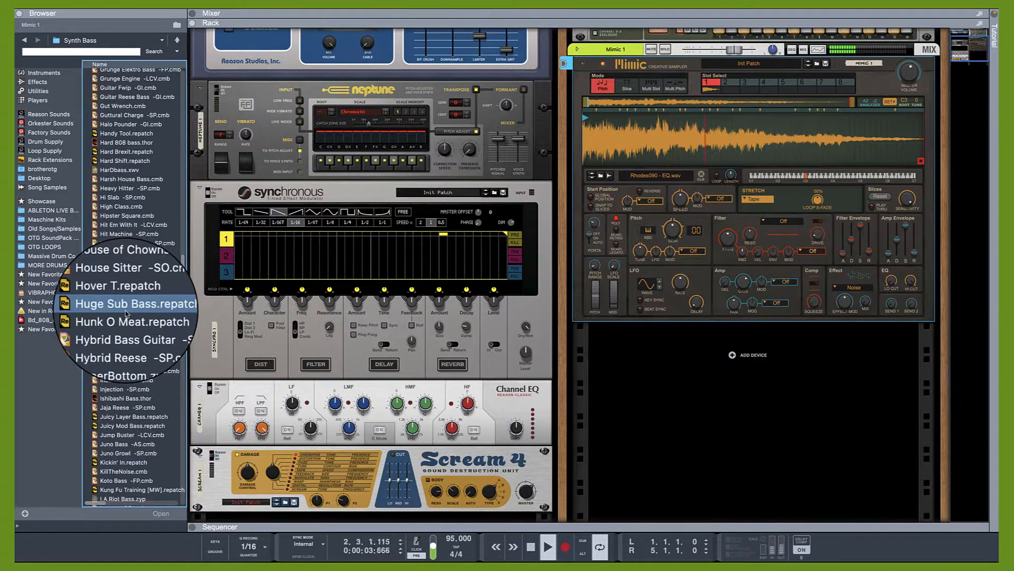
drag(124, 345, 718, 360)
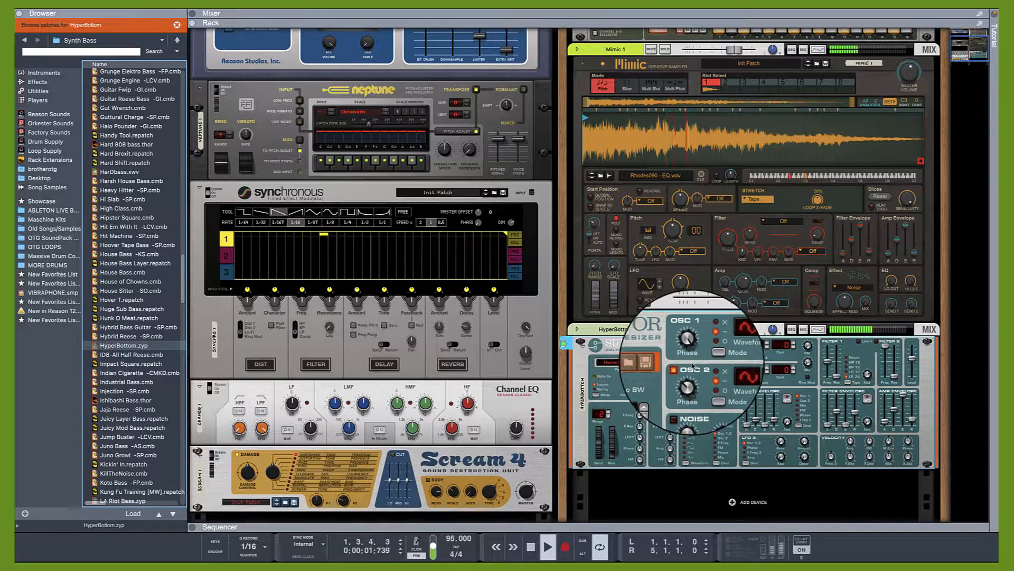
Record a bass part with the HyperBottom SubTractor and slightly lower its mixer channel level.
click(565, 550)
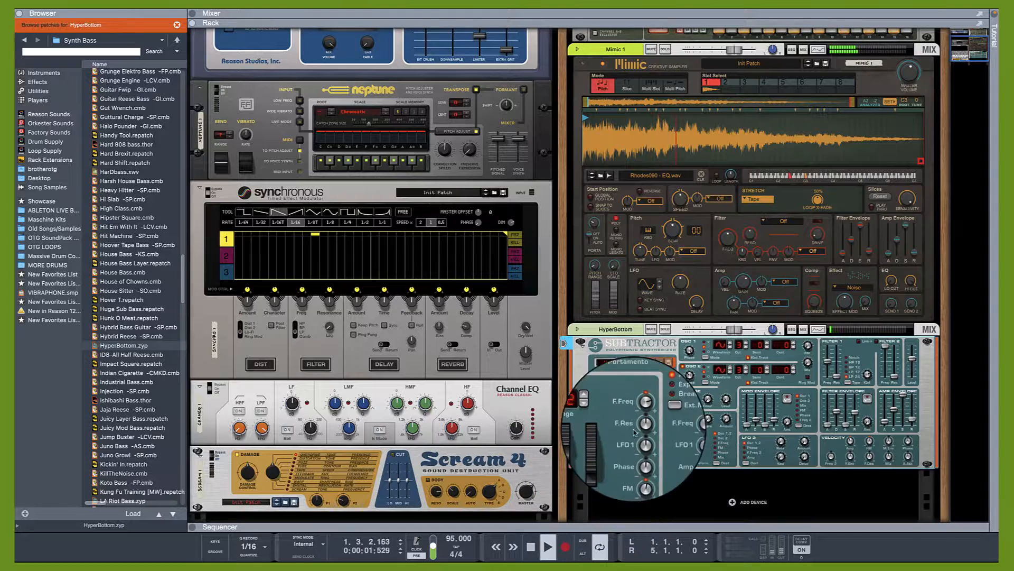
drag(733, 331, 726, 331)
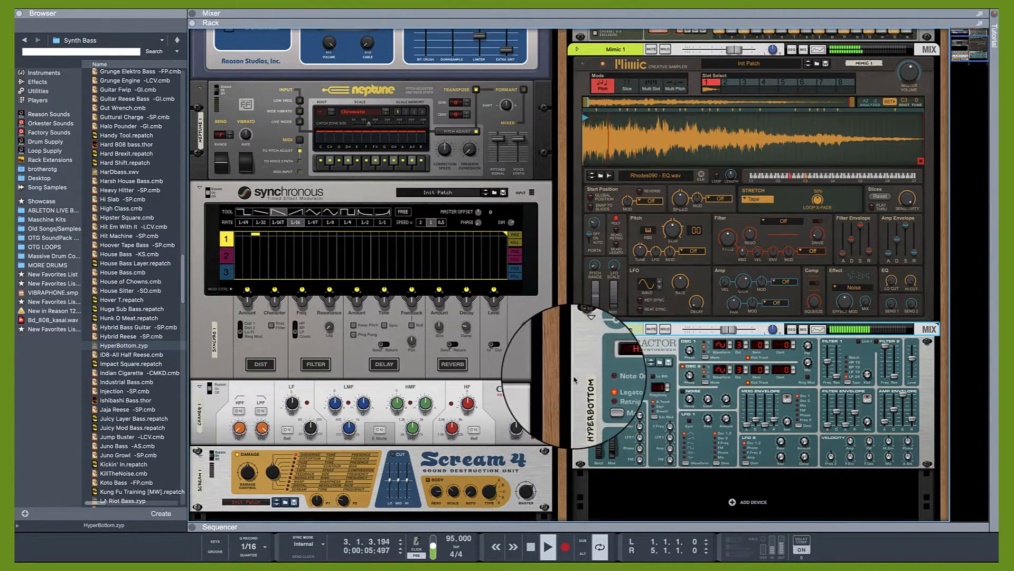
Lower the HyperBottom mixer channel level slightly further during playback.
drag(729, 331, 726, 332)
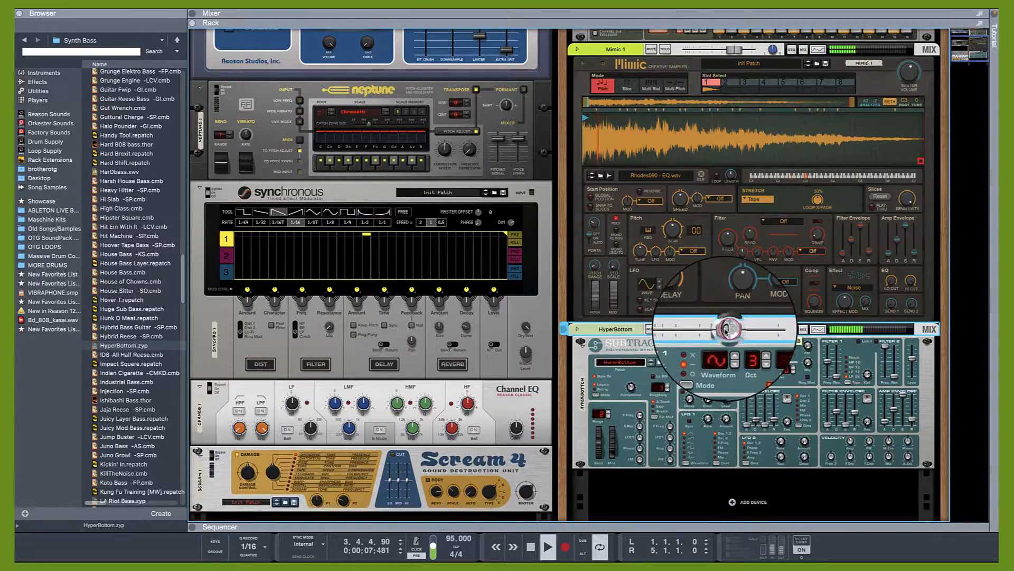
Look through the rest of the Synth Bass patches while the beat plays.
scroll(141, 317, down, 7)
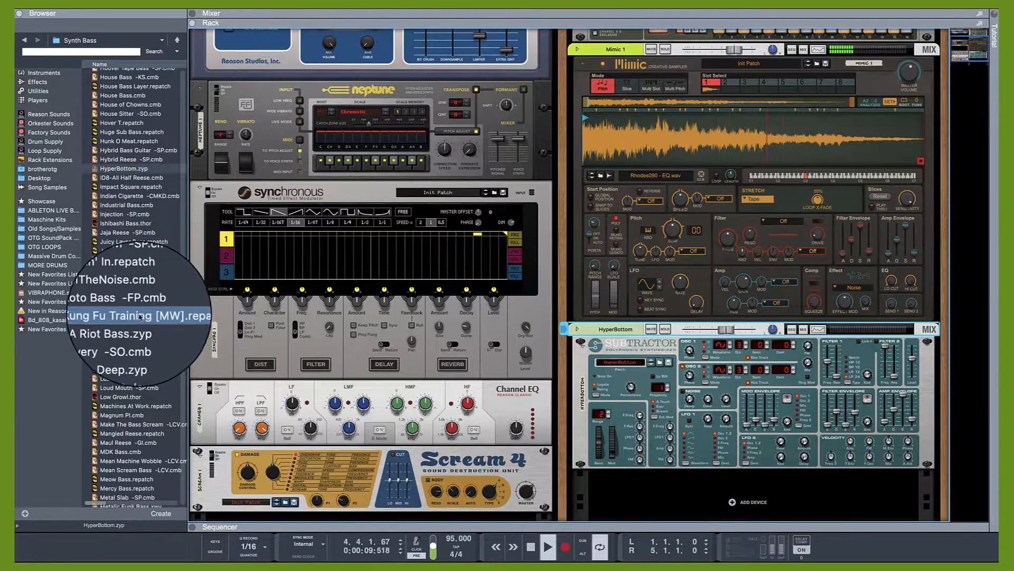
scroll(142, 317, down, 4)
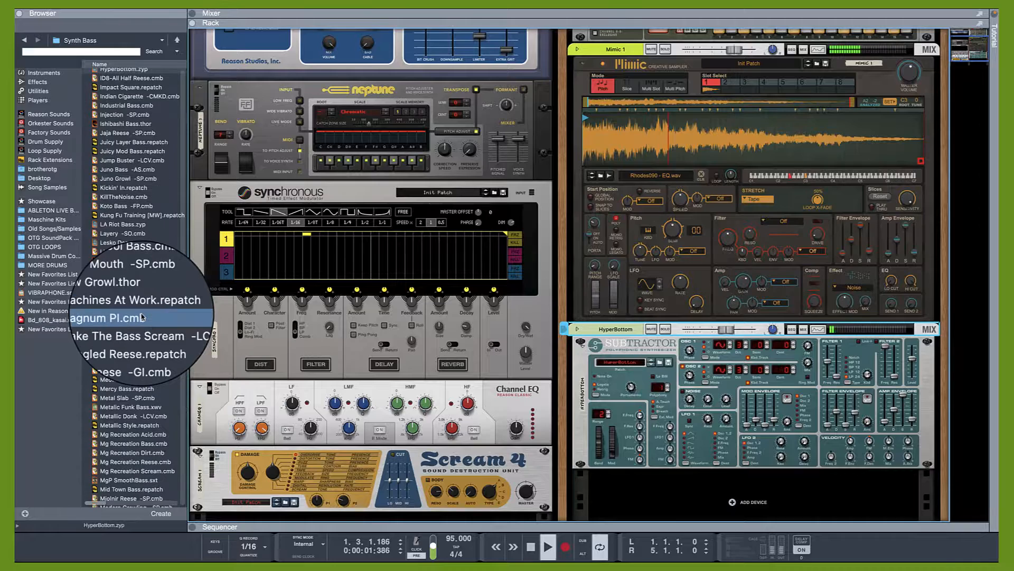
scroll(142, 317, down, 2)
scroll(142, 316, down, 5)
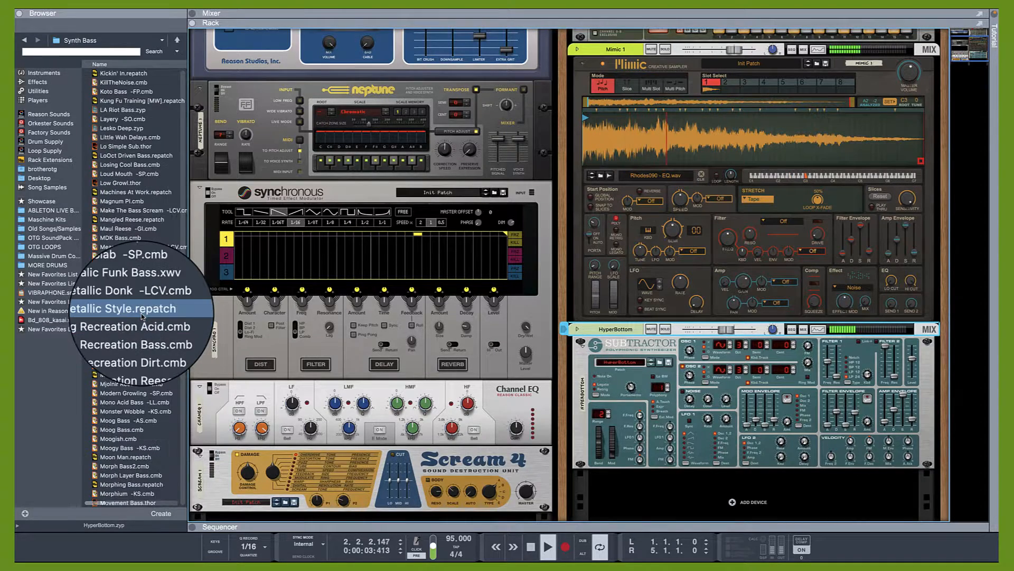
scroll(142, 316, down, 7)
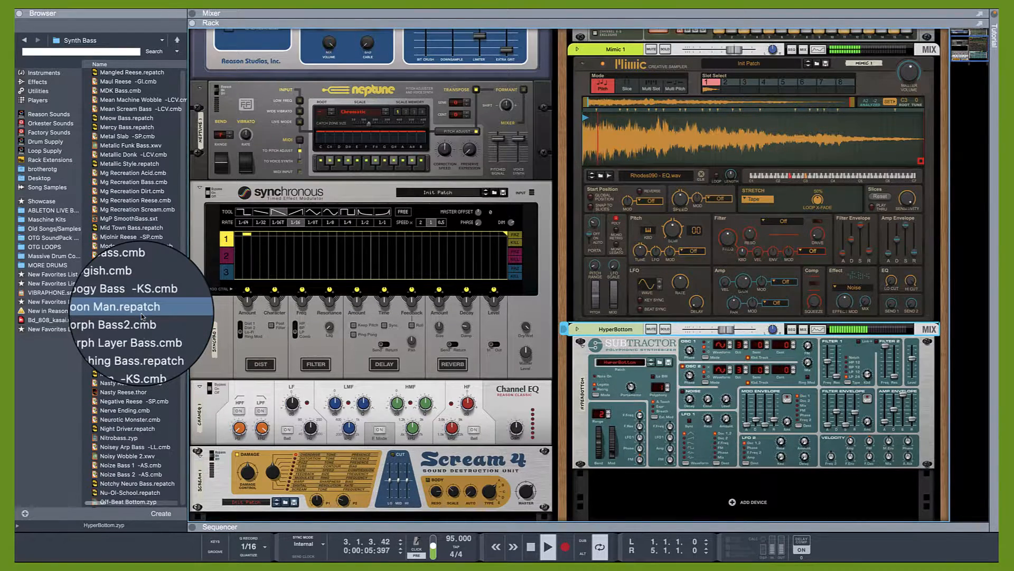
scroll(141, 317, down, 16)
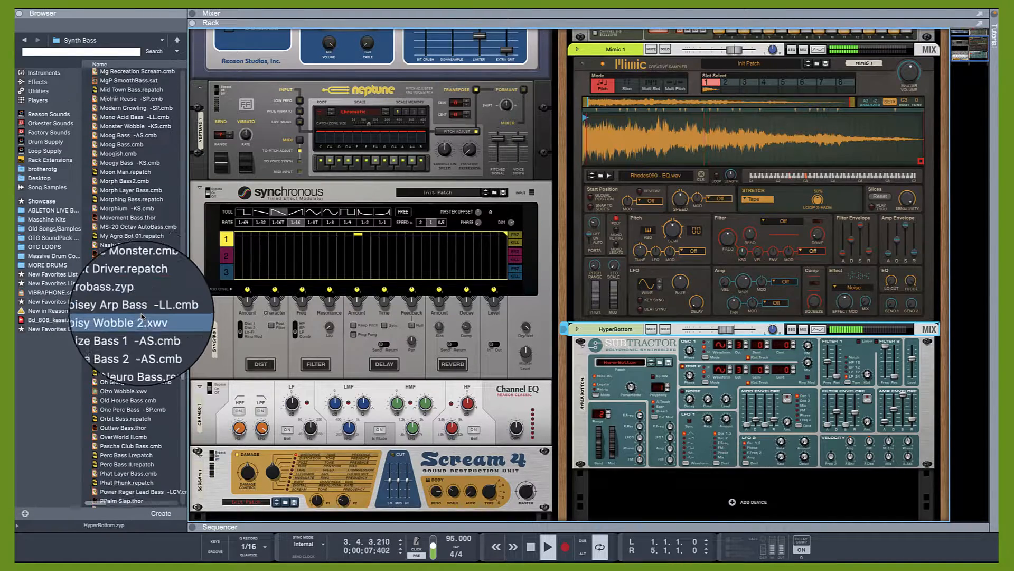
scroll(141, 316, down, 10)
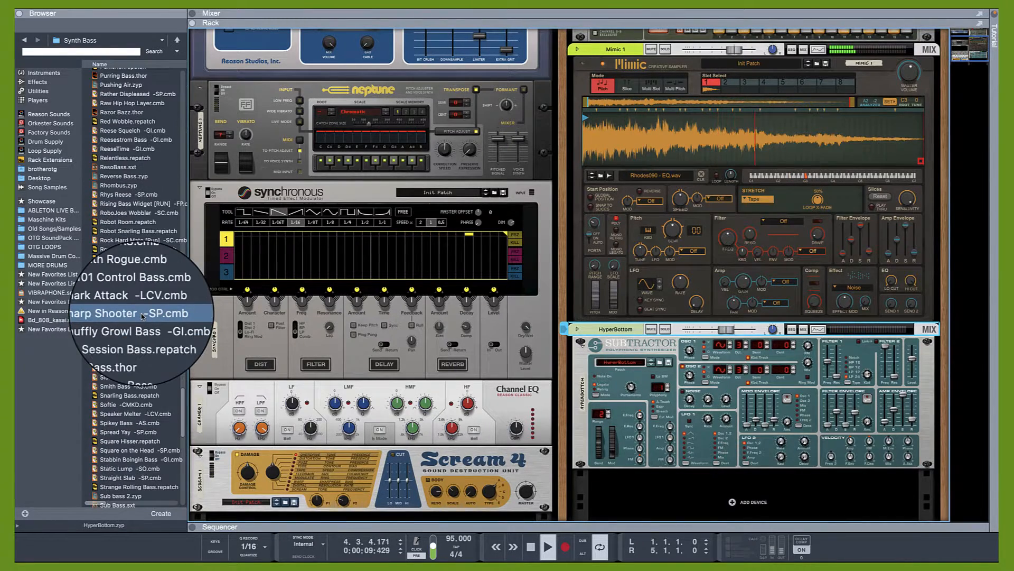
scroll(141, 316, down, 2)
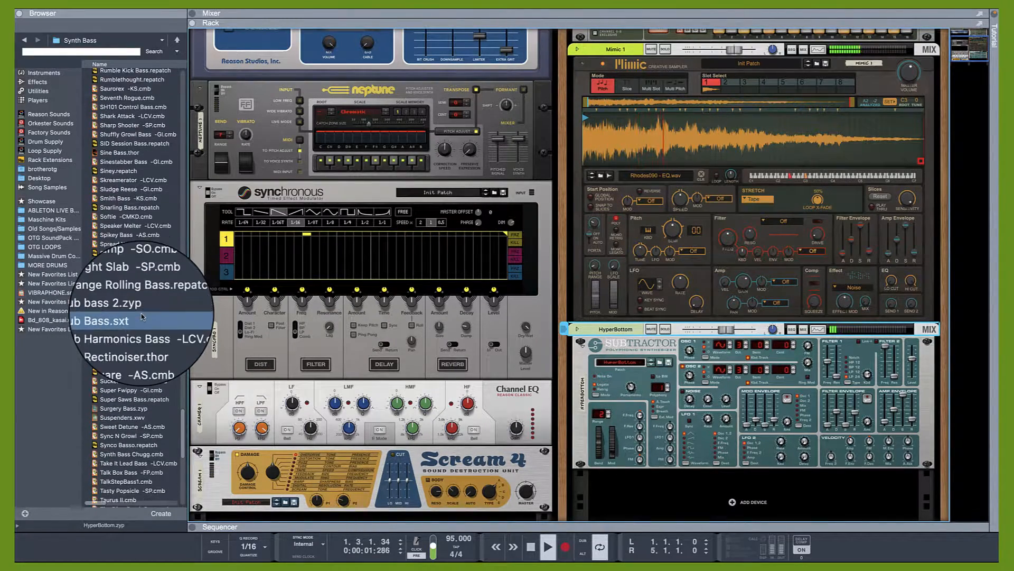
scroll(141, 316, up, 20)
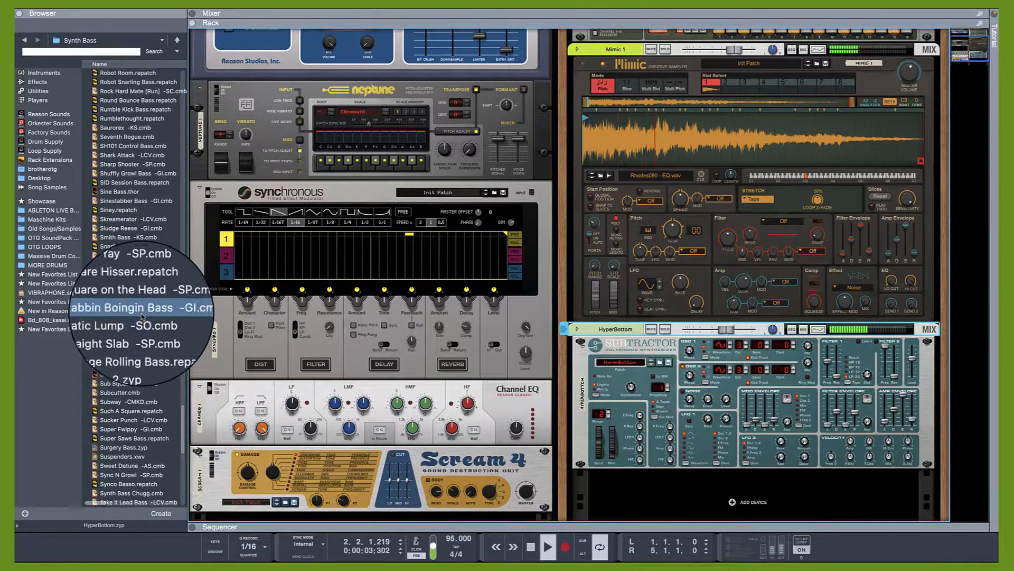
scroll(142, 316, up, 20)
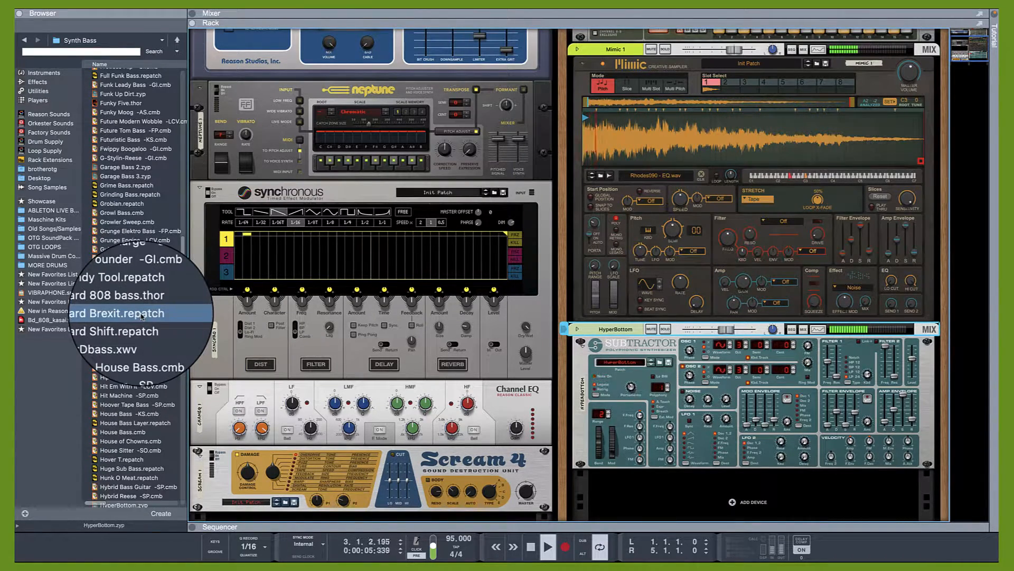
scroll(141, 316, up, 20)
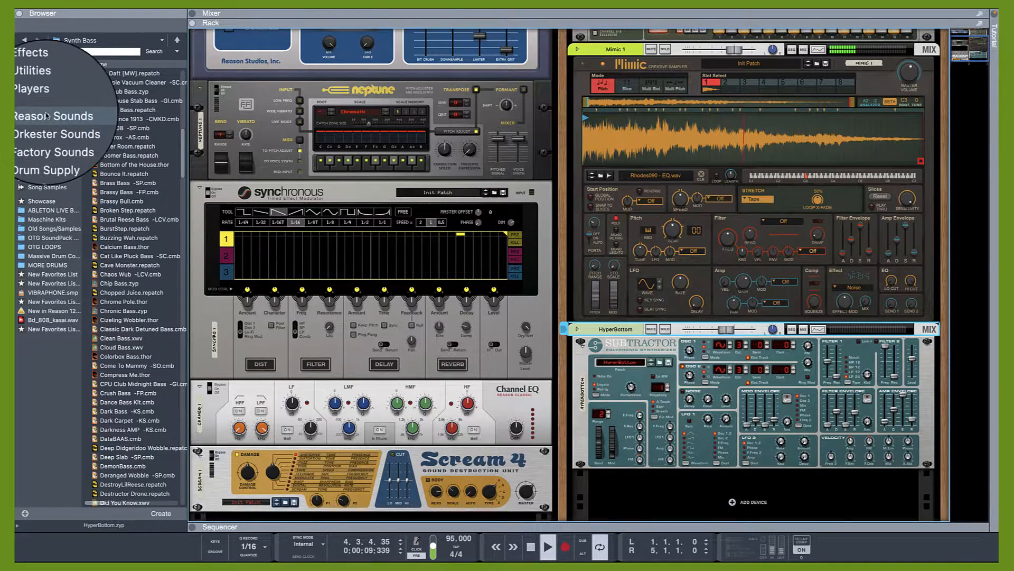
Open the 3 Leads folder of Reason Sounds to find a lead patch.
click(49, 115)
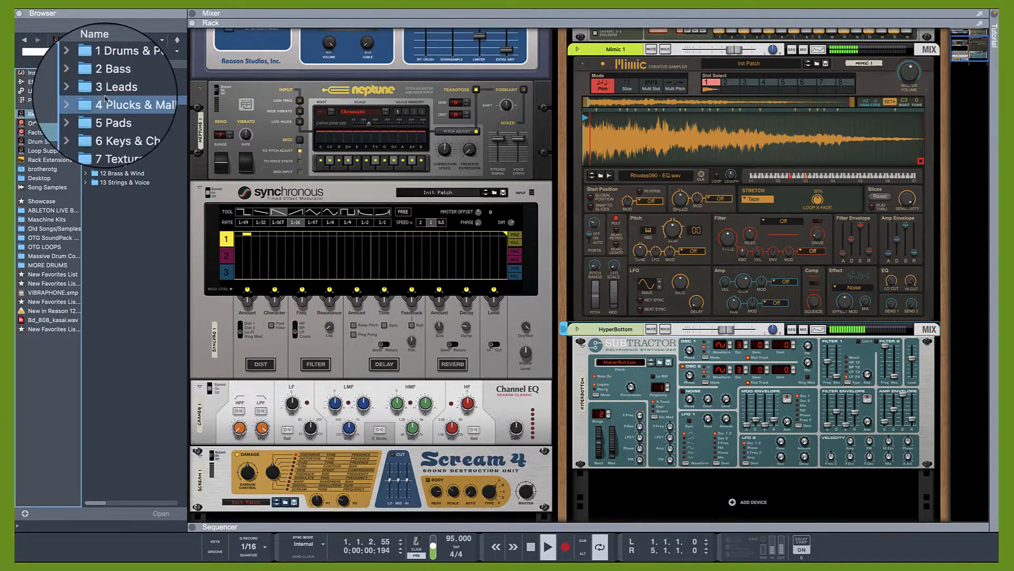
click(37, 72)
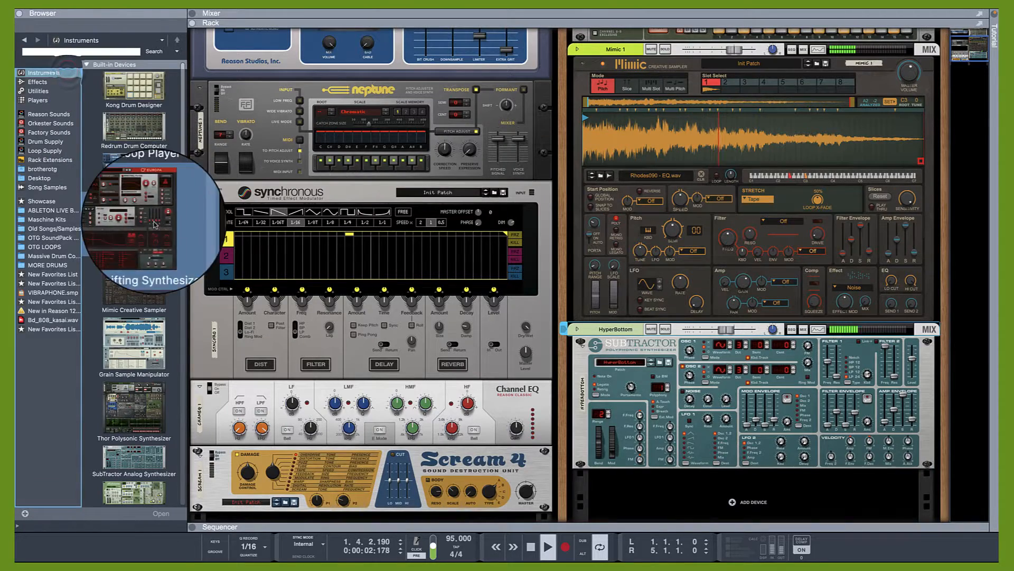
click(49, 114)
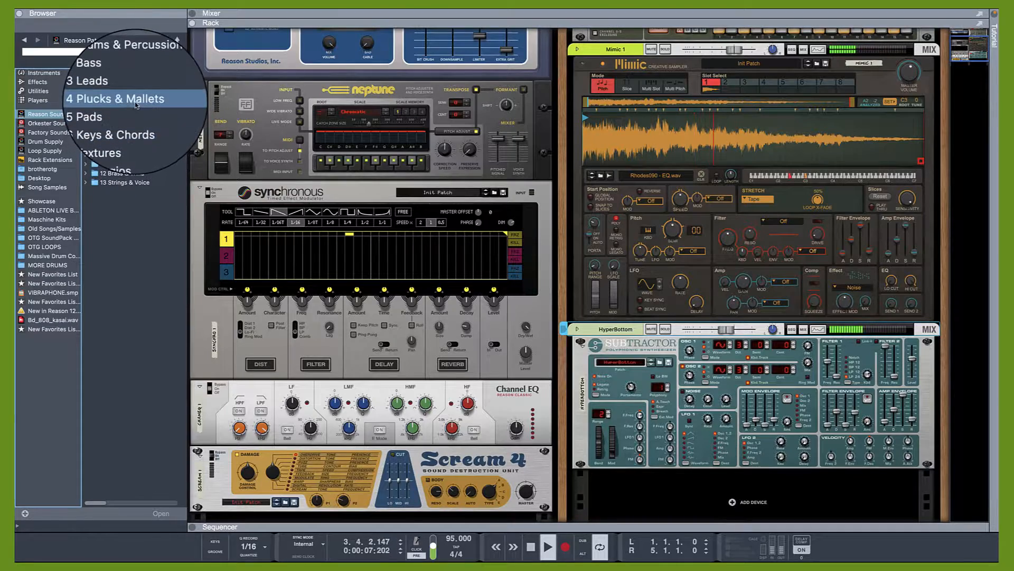
double_click(135, 97)
Look through the Leads patches and add Juicer II.cmb to the rack as a new instrument below HyperBottom.
scroll(138, 264, down, 20)
scroll(143, 275, down, 20)
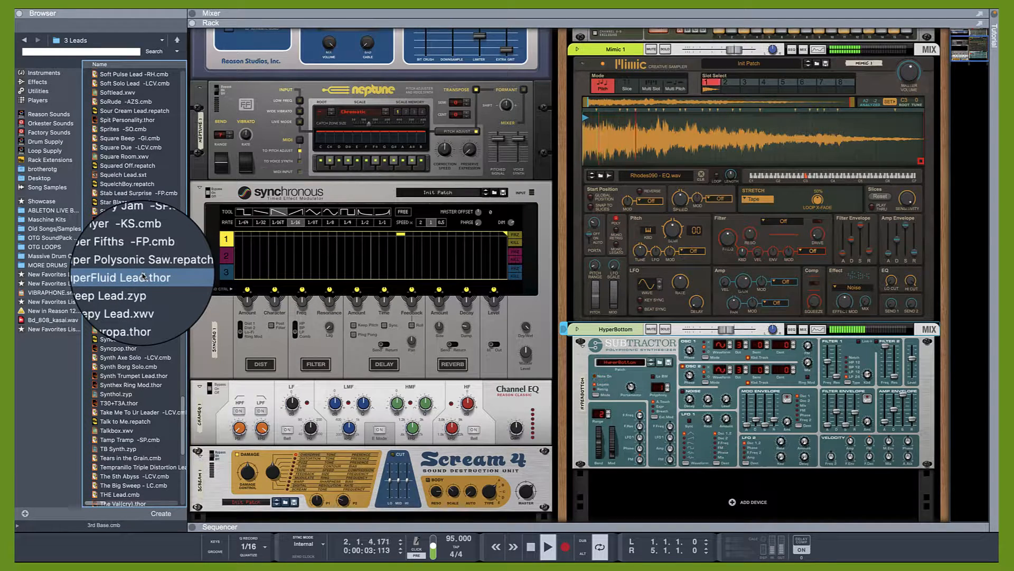
scroll(143, 276, up, 2)
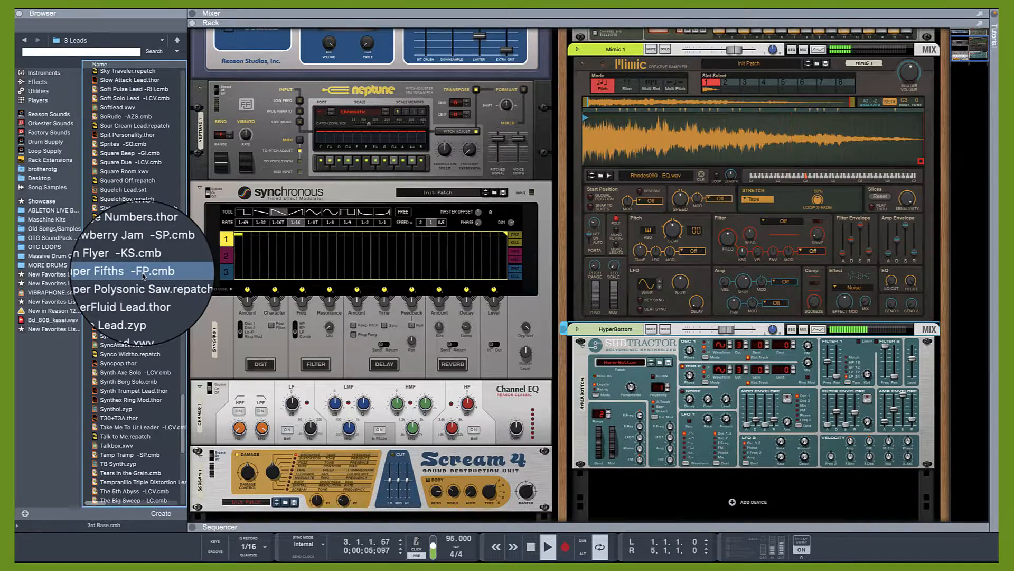
scroll(143, 276, up, 20)
scroll(143, 276, up, 4)
scroll(141, 275, up, 8)
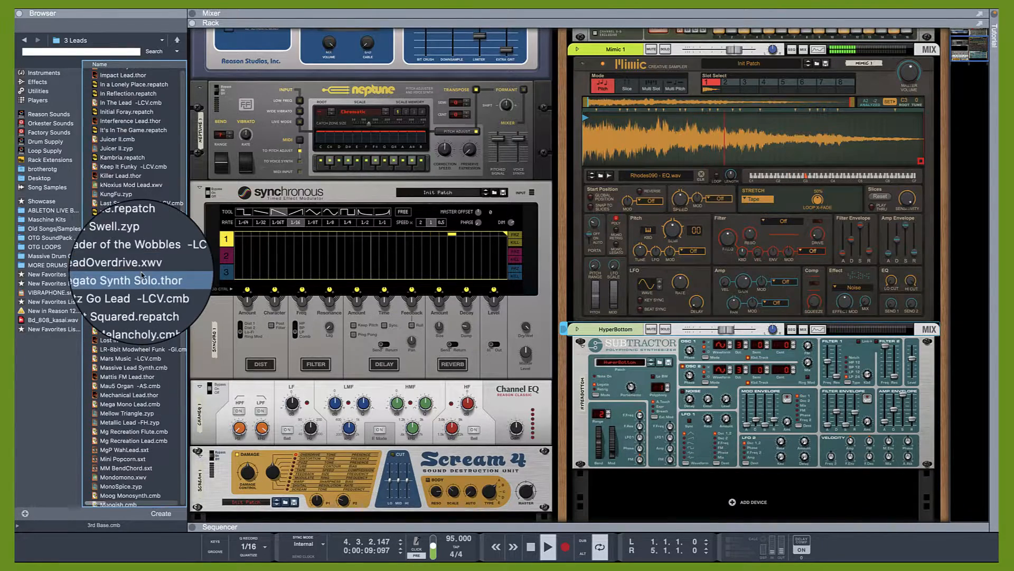
drag(100, 205, 703, 499)
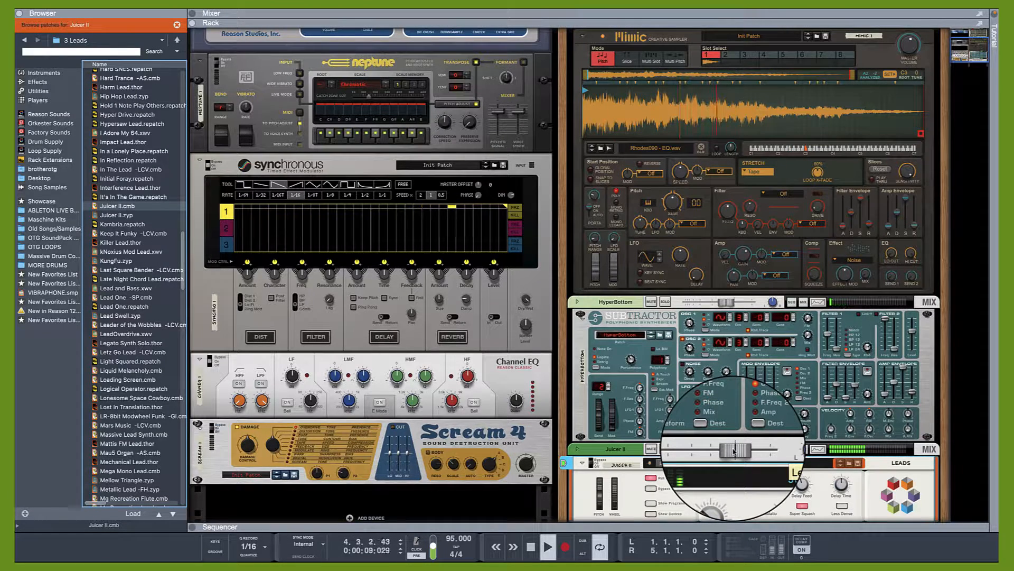
Lower the Juicer II mixer channel level and record a lead part with it over the beat.
drag(732, 451, 719, 451)
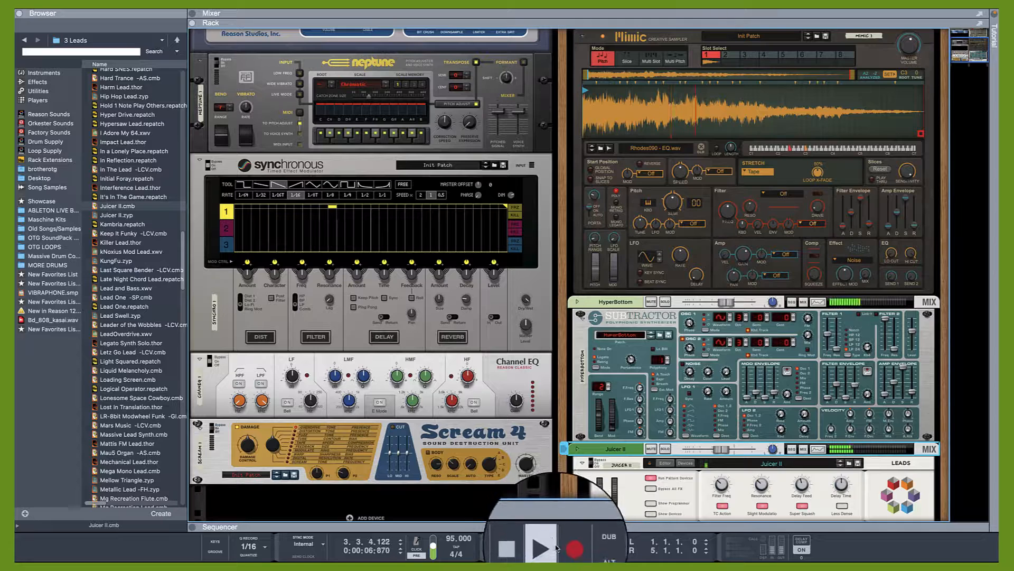
click(563, 547)
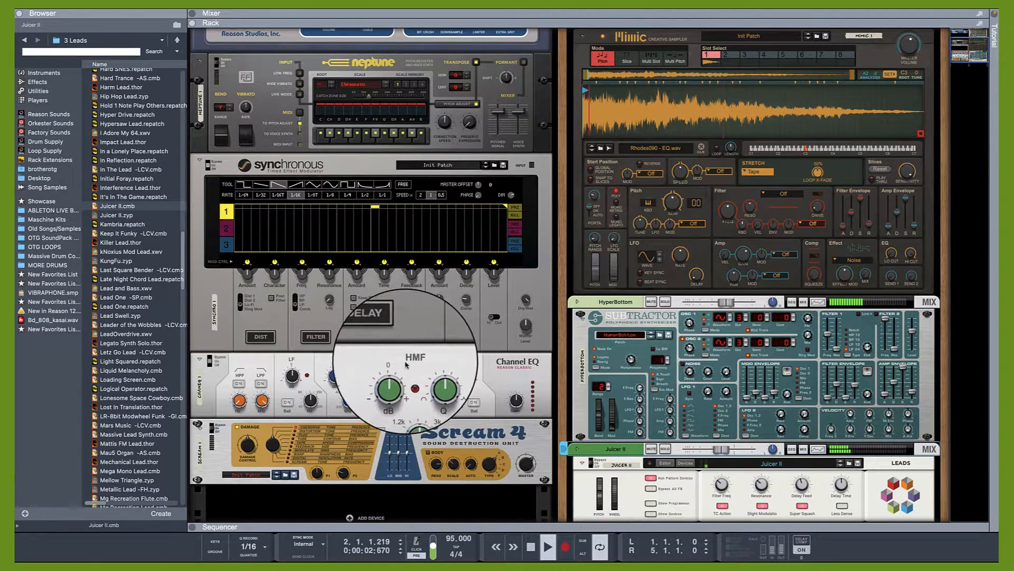
scroll(378, 391, down, 3)
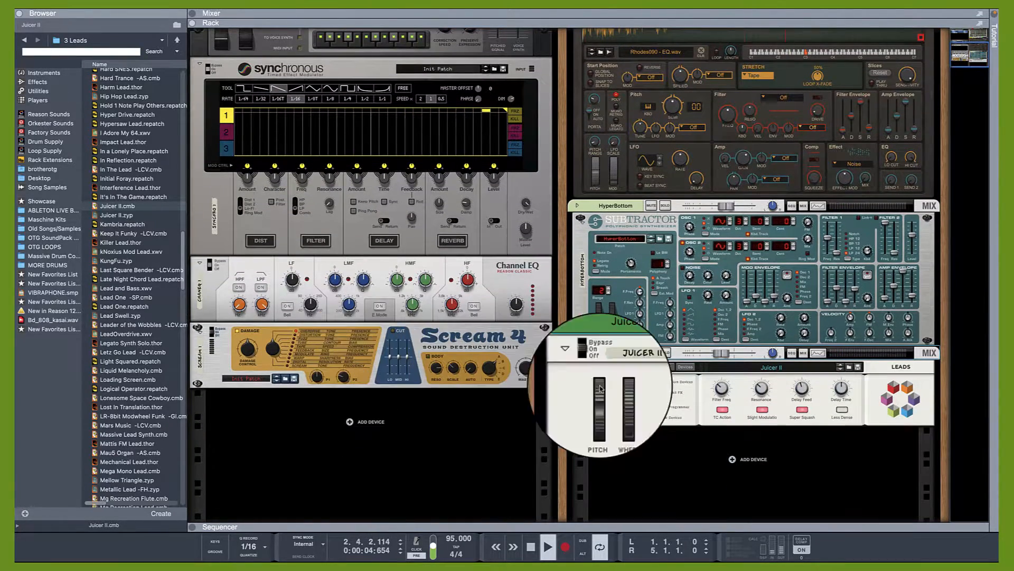
drag(715, 353, 707, 354)
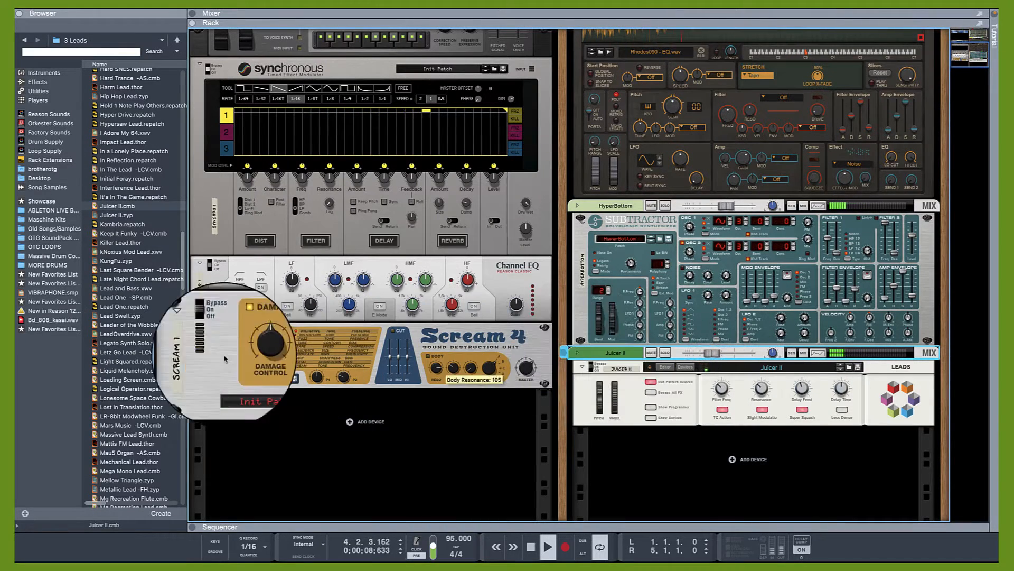
Look through the remaining Leads patches and return to the beginning of the folder while the beat plays.
scroll(132, 347, down, 7)
scroll(132, 347, down, 14)
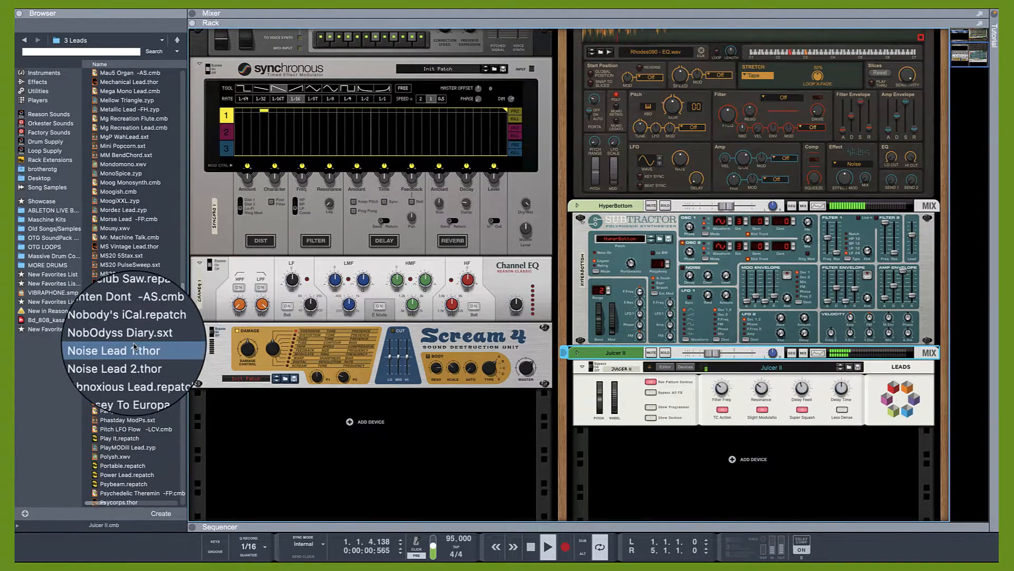
scroll(133, 347, down, 13)
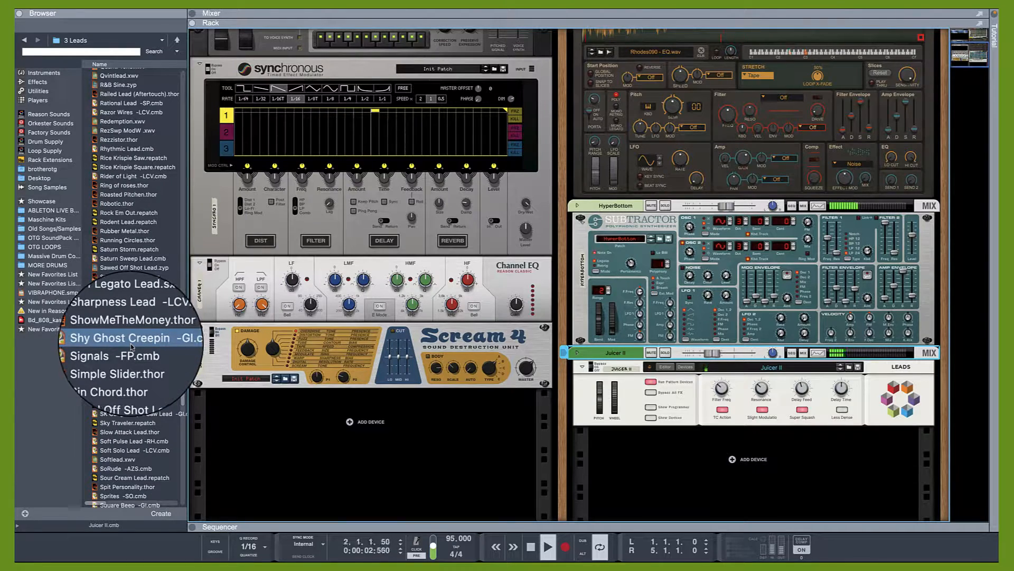
scroll(132, 347, down, 3)
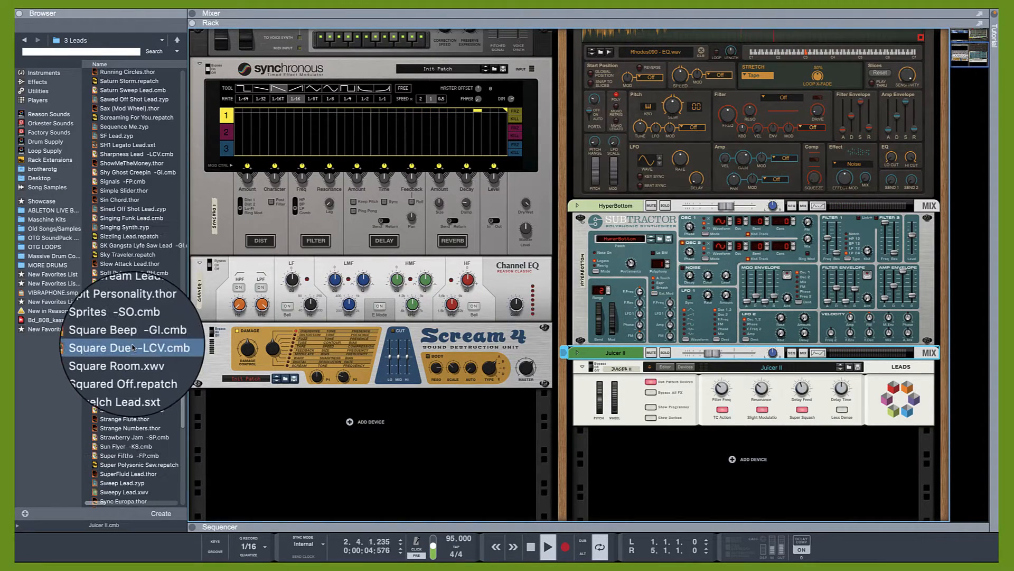
scroll(132, 348, down, 3)
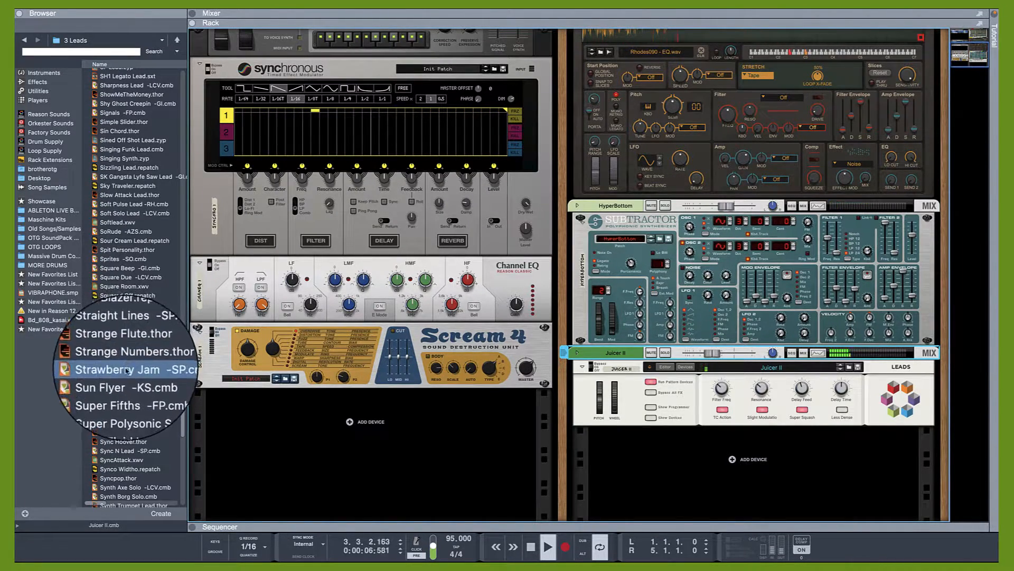
scroll(125, 402, down, 9)
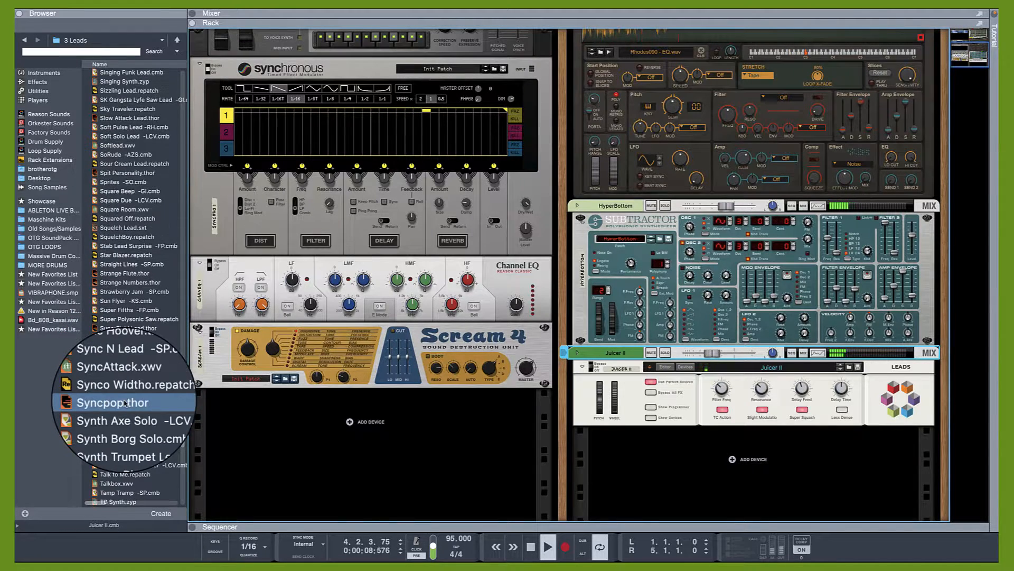
scroll(125, 403, down, 6)
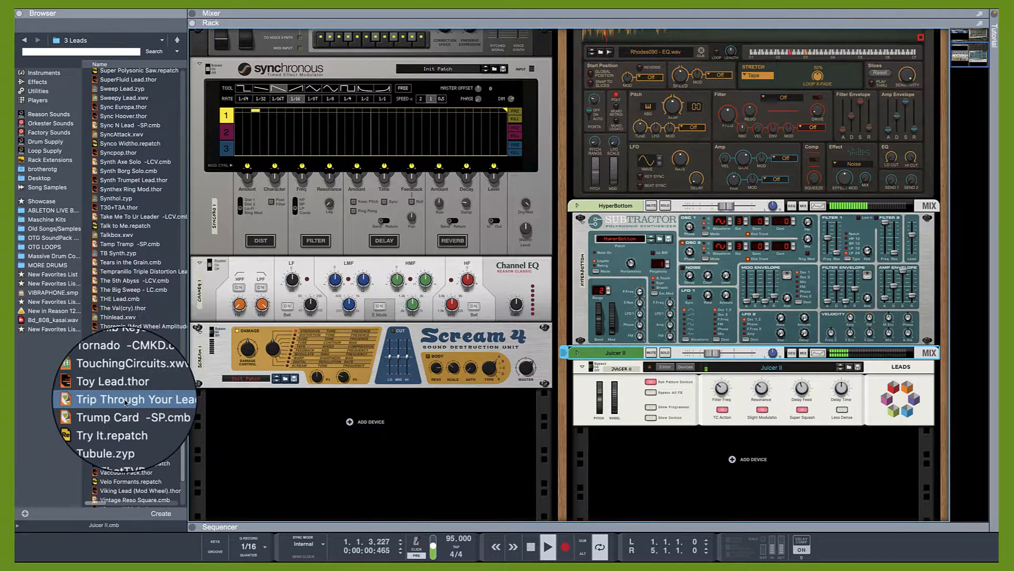
scroll(125, 402, down, 3)
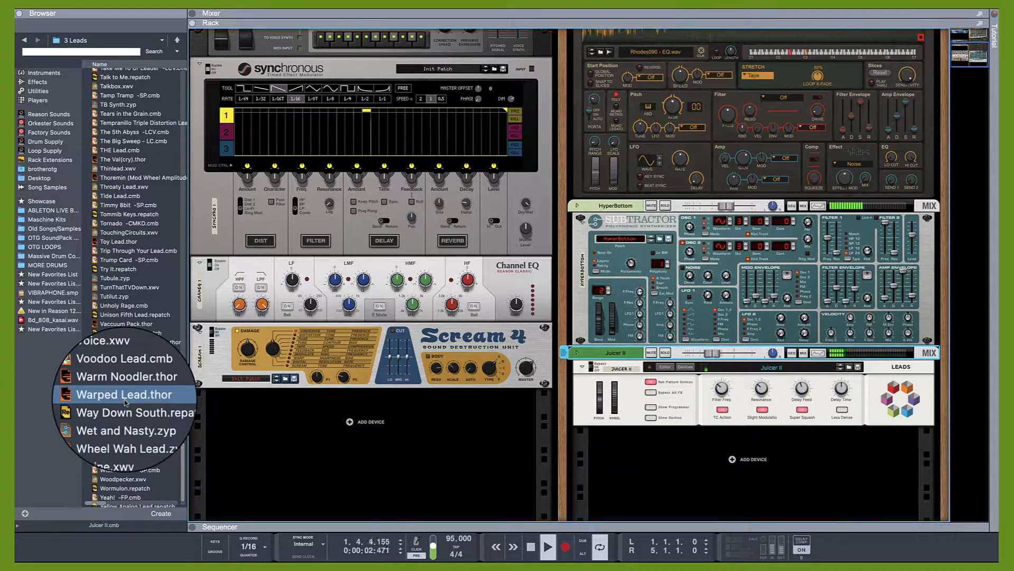
scroll(125, 403, down, 1)
scroll(125, 403, up, 20)
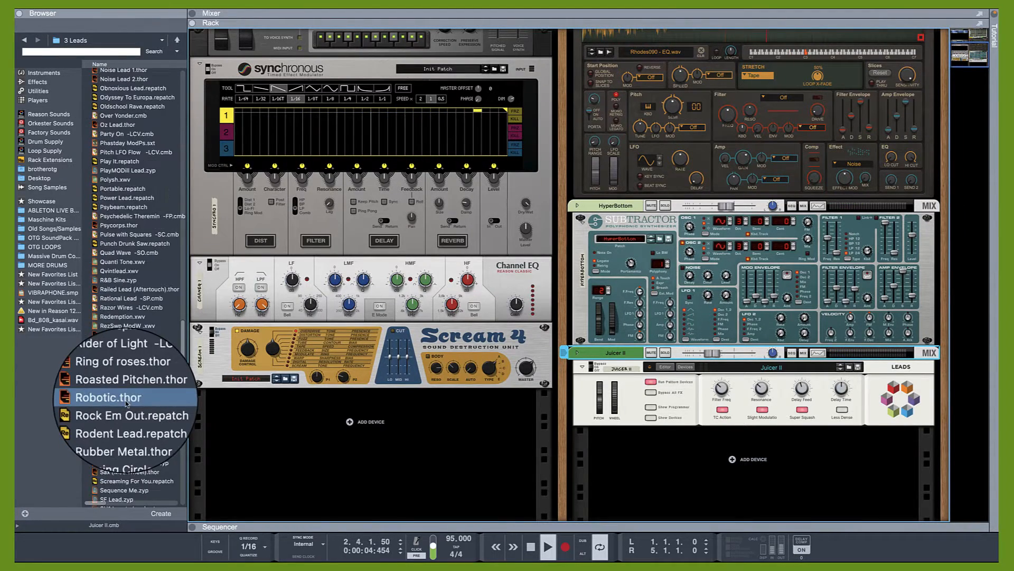
scroll(125, 402, up, 20)
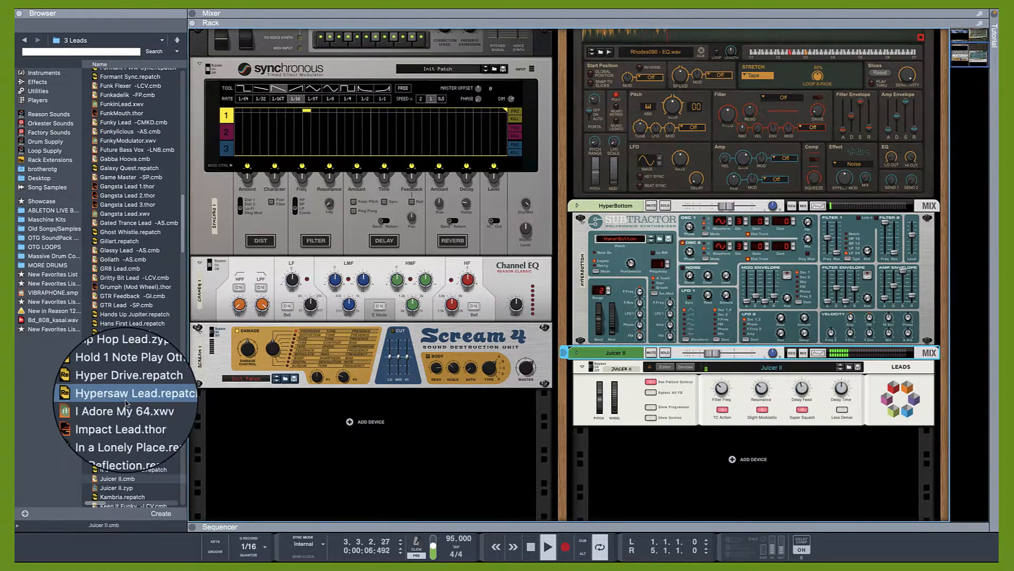
scroll(125, 402, up, 20)
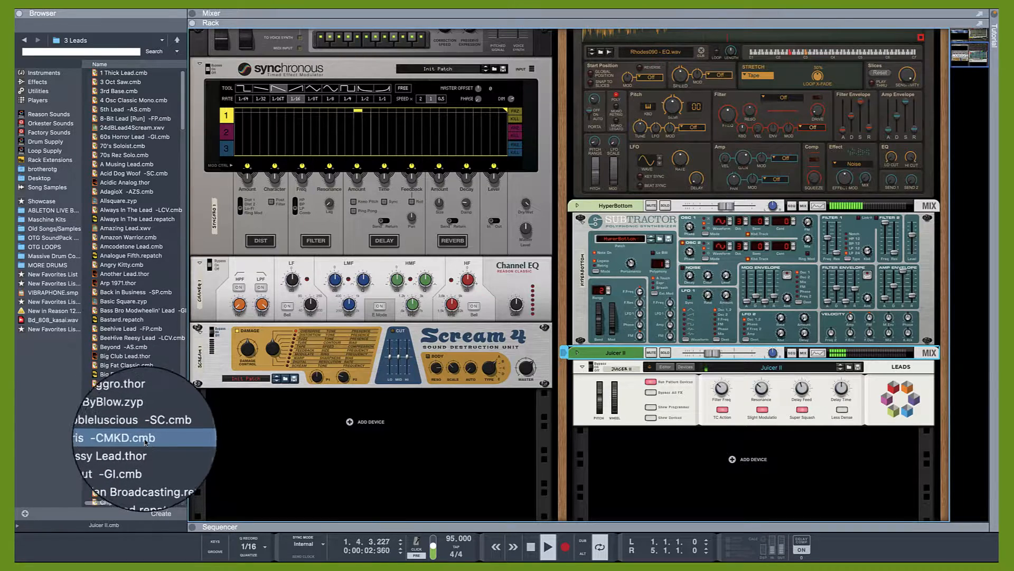
Find Gangsta Lead.xwv among the Leads patches and add it to the rack as a new instrument below Scream 4.
scroll(146, 442, down, 10)
scroll(146, 441, down, 6)
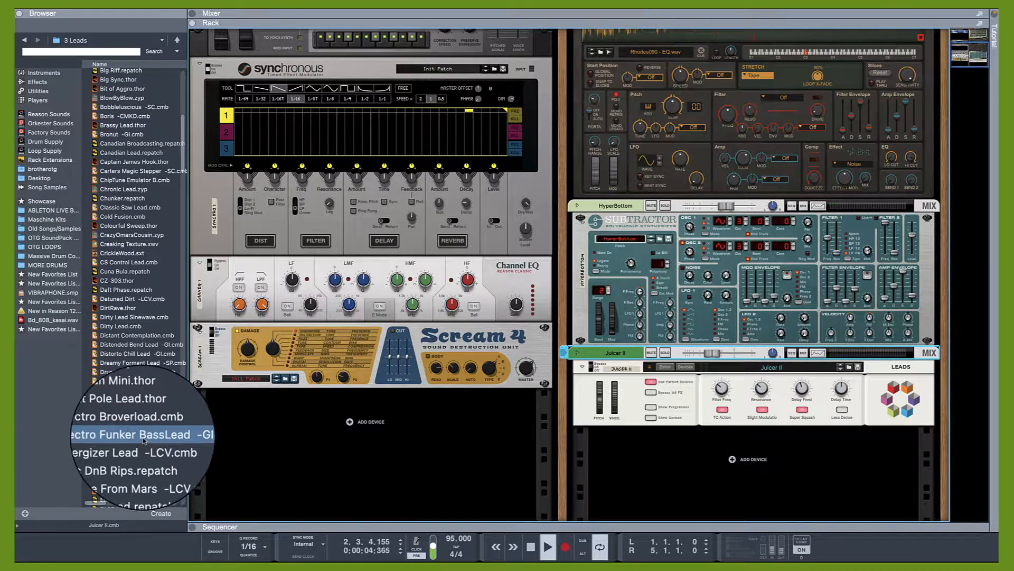
scroll(144, 441, down, 5)
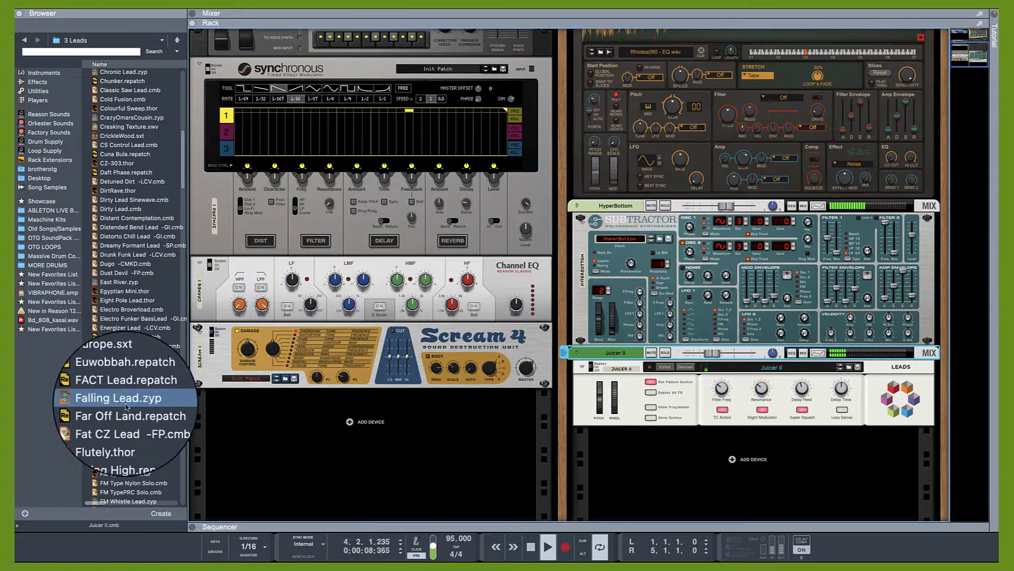
scroll(126, 407, down, 7)
scroll(127, 405, down, 3)
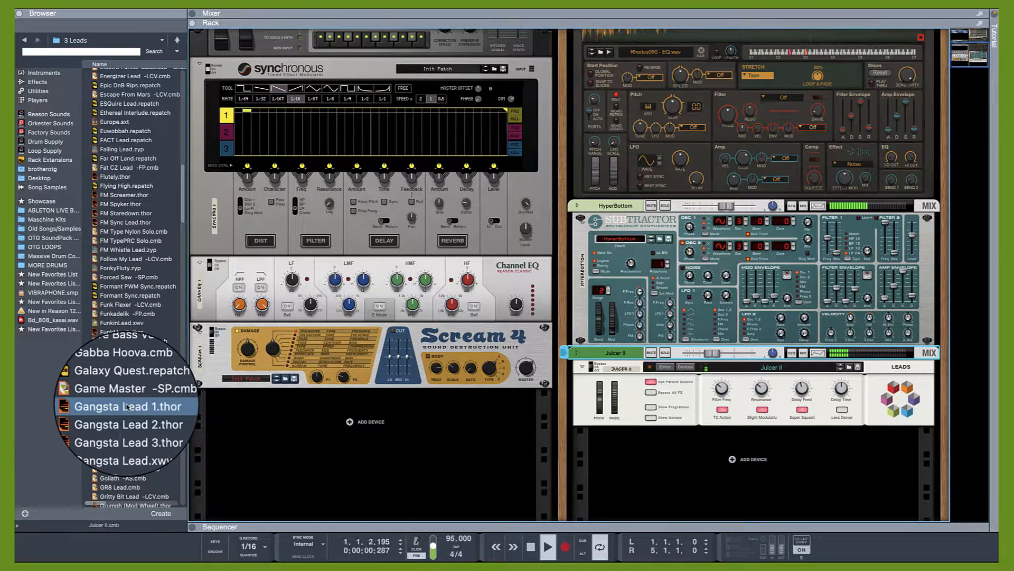
scroll(126, 407, down, 1)
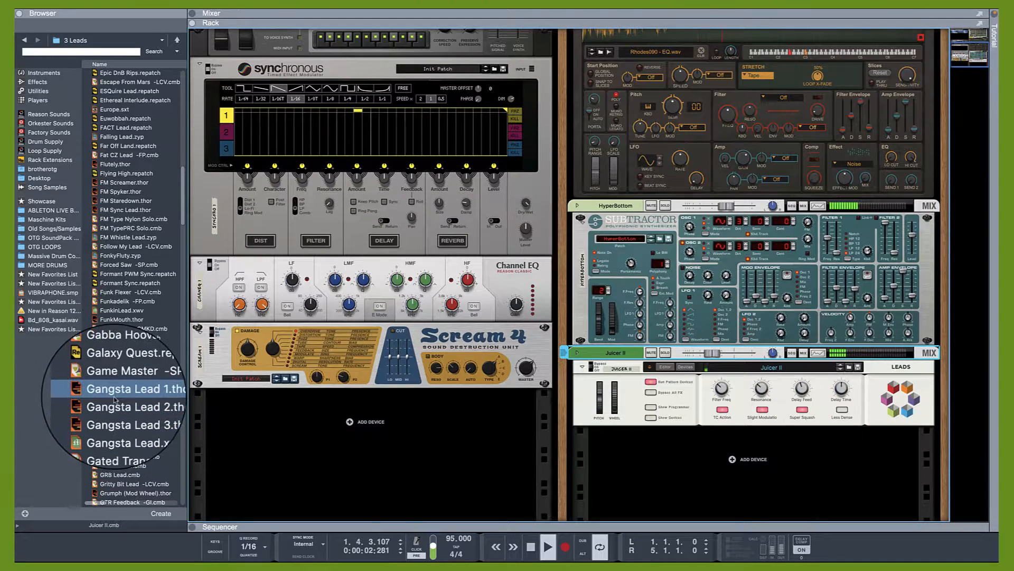
drag(111, 421, 317, 454)
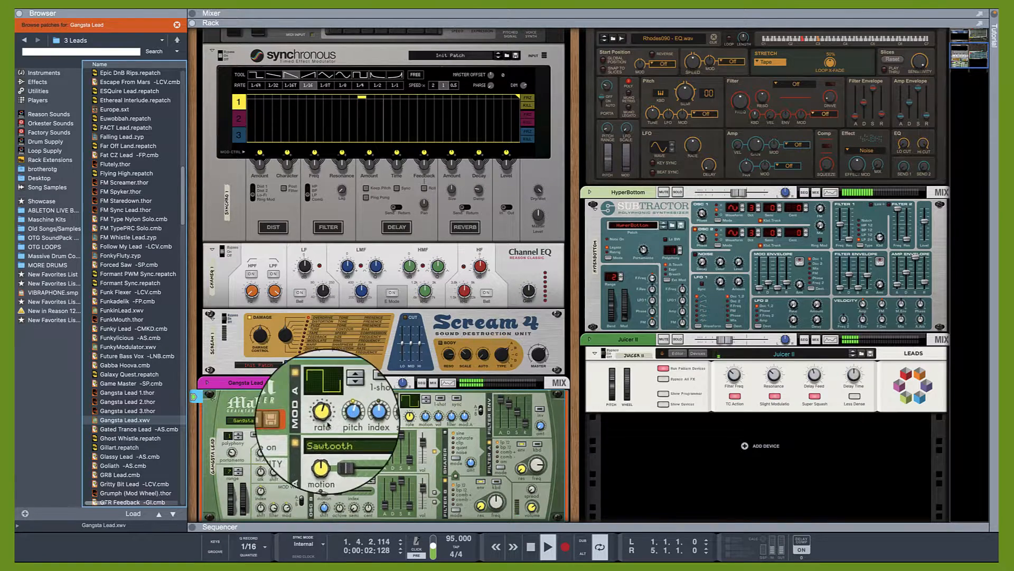
Lower the Gangsta Lead mixer channel level and record a part with it over the beat.
click(352, 385)
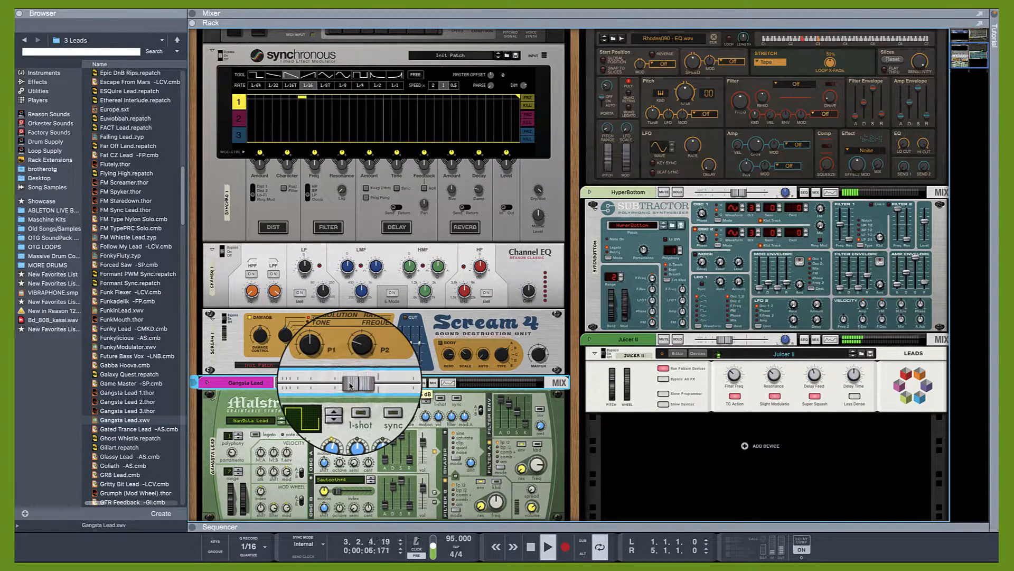
drag(350, 386, 352, 386)
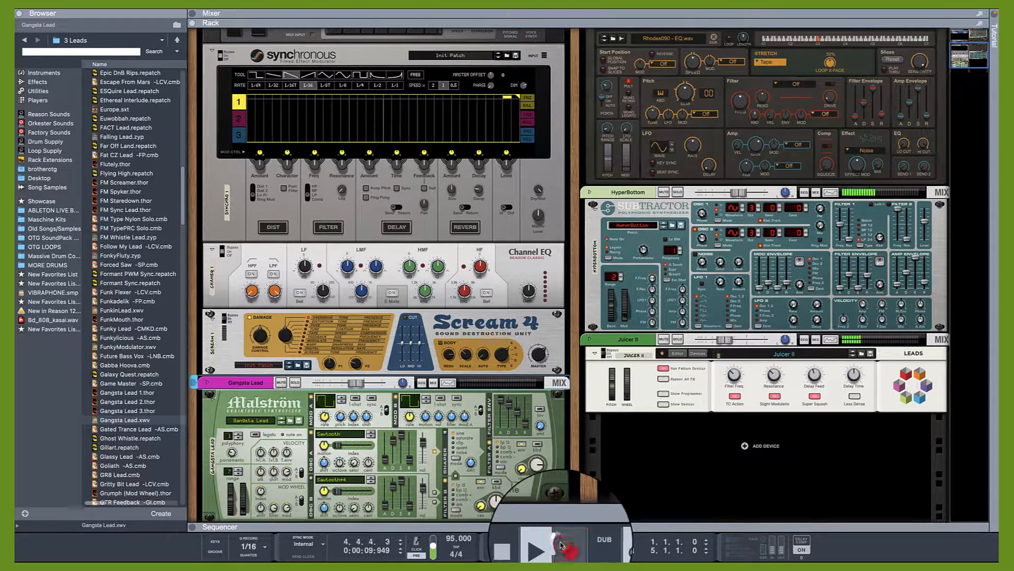
click(348, 385)
drag(348, 385, 346, 386)
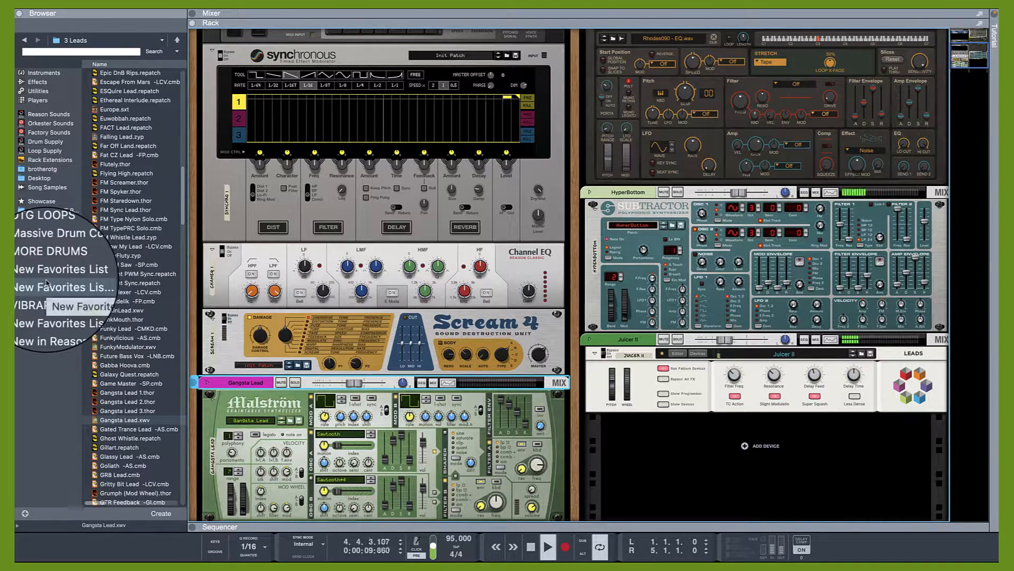
Open the 13 Strings & Voice folder of Reason Sounds to find a strings patch.
click(48, 114)
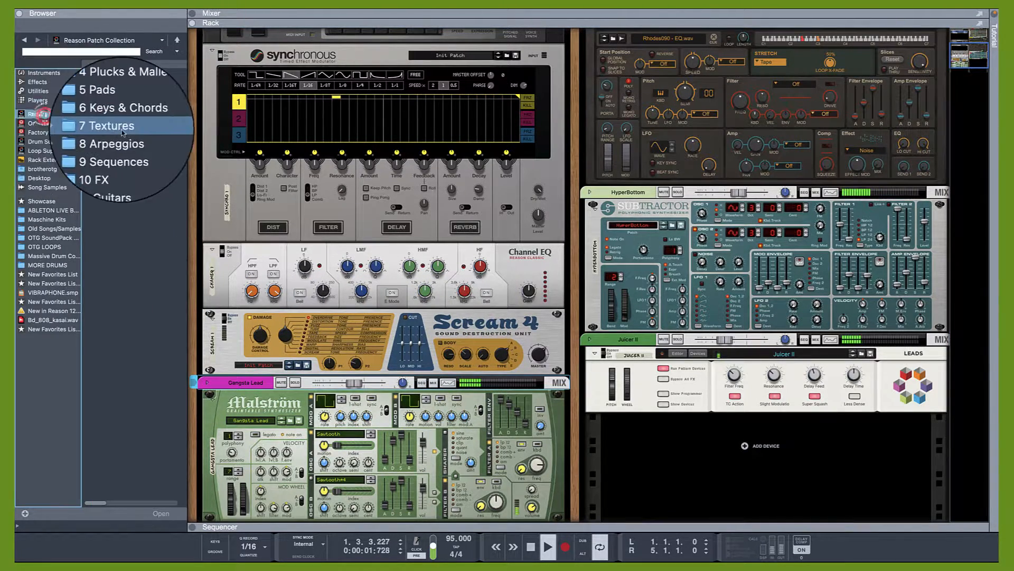
double_click(135, 180)
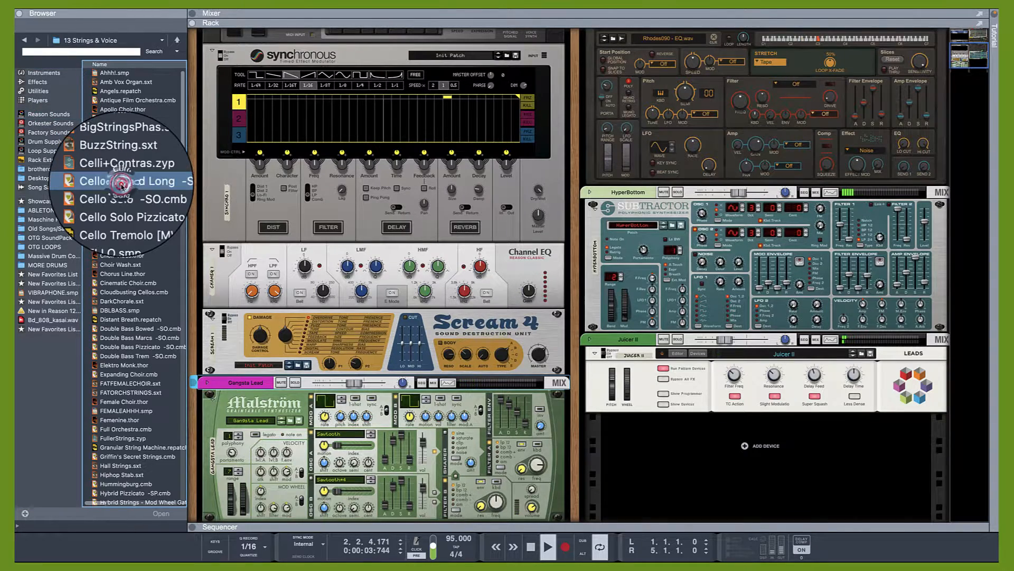
click(109, 168)
Look through the Strings & Voice patches and add SUPERSTRINGS.sxt to the rack as a new instrument below Juicer II.
drag(181, 104, 181, 438)
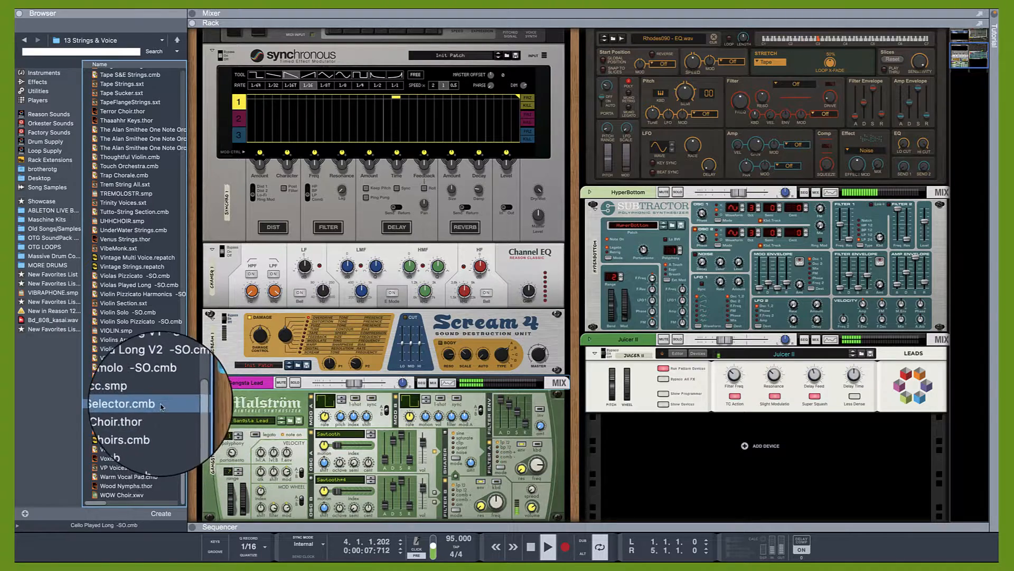
scroll(141, 381, up, 1)
scroll(141, 380, up, 3)
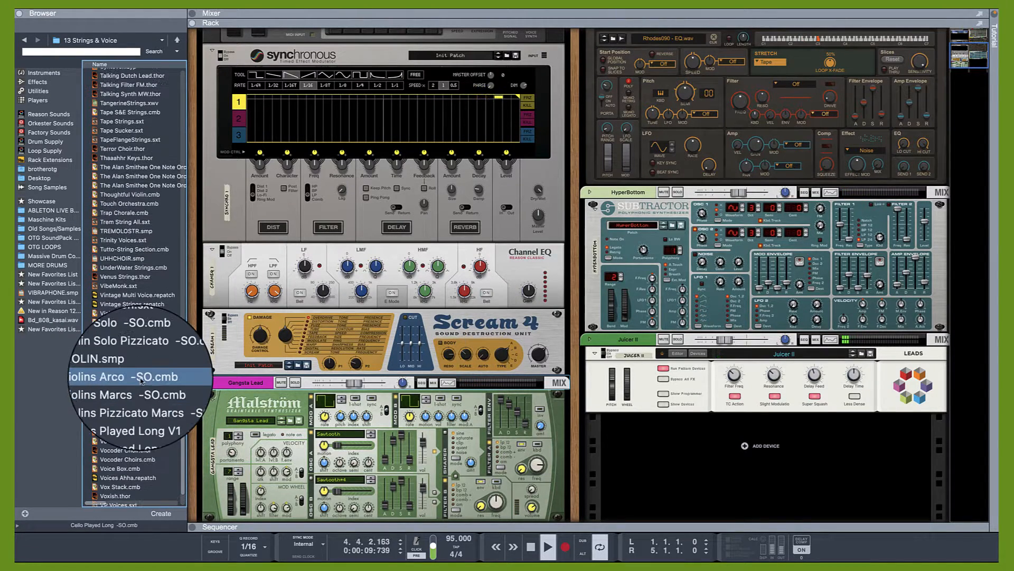
scroll(141, 380, up, 1)
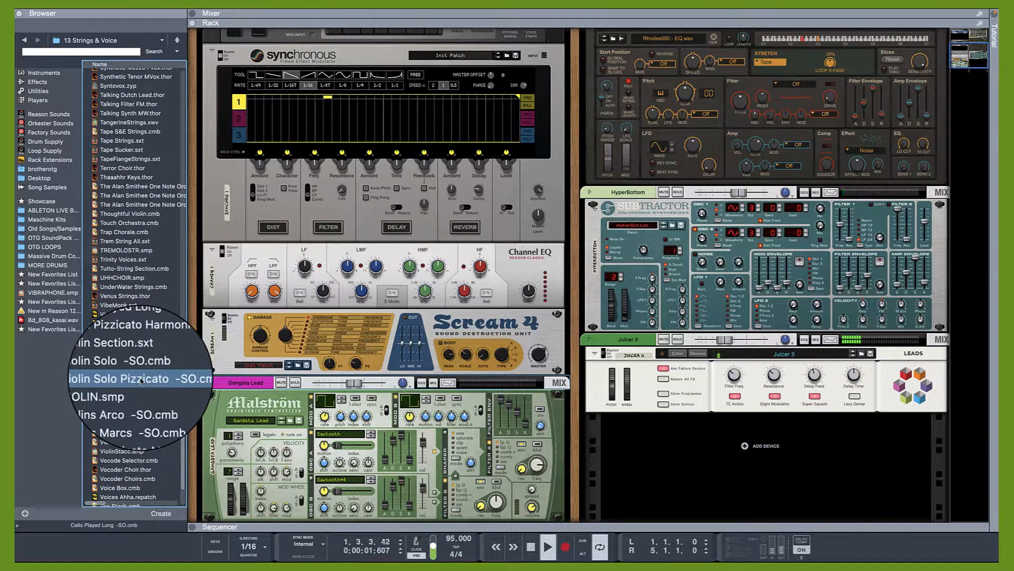
scroll(141, 380, up, 20)
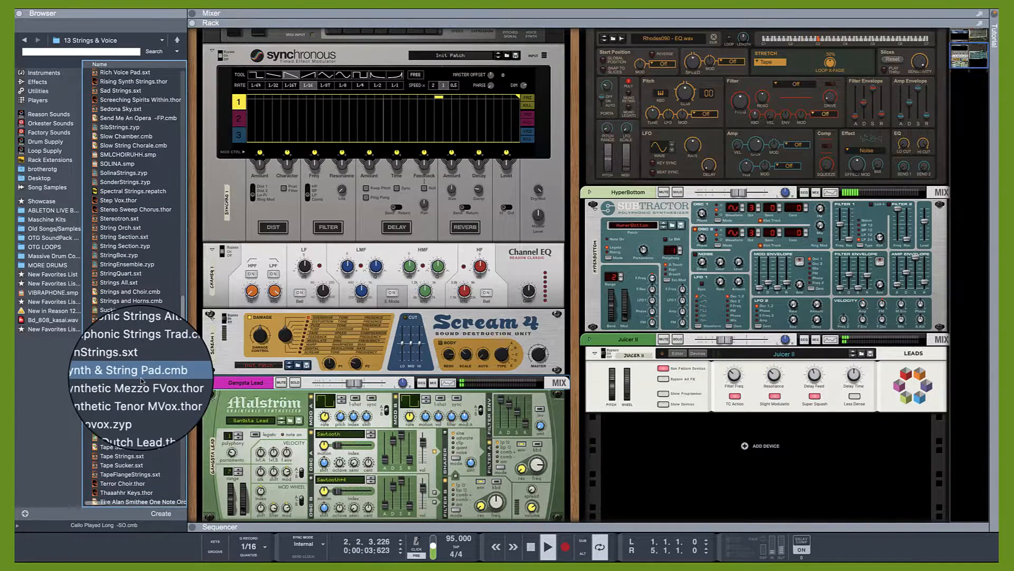
scroll(142, 380, up, 1)
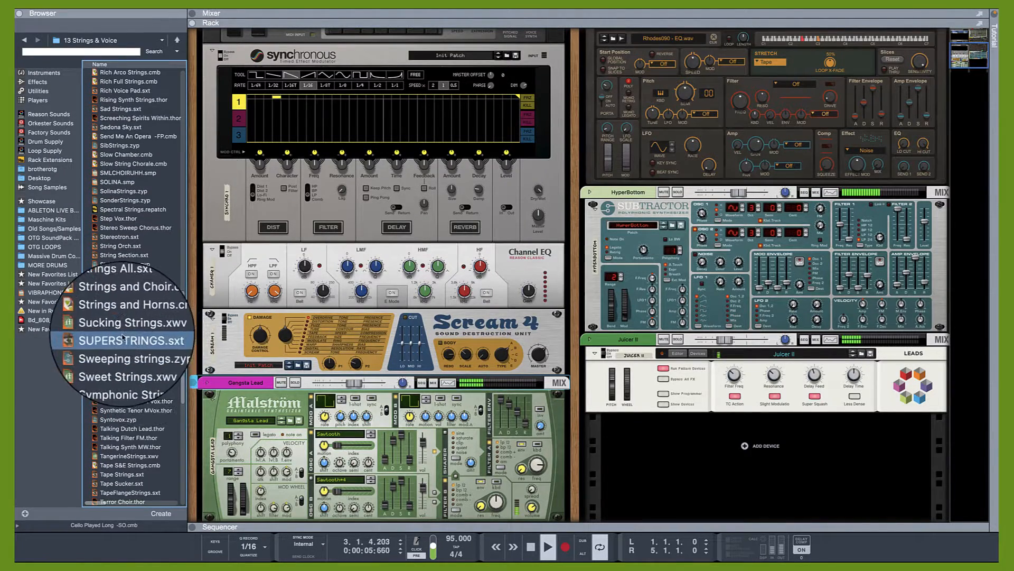
drag(114, 337, 662, 448)
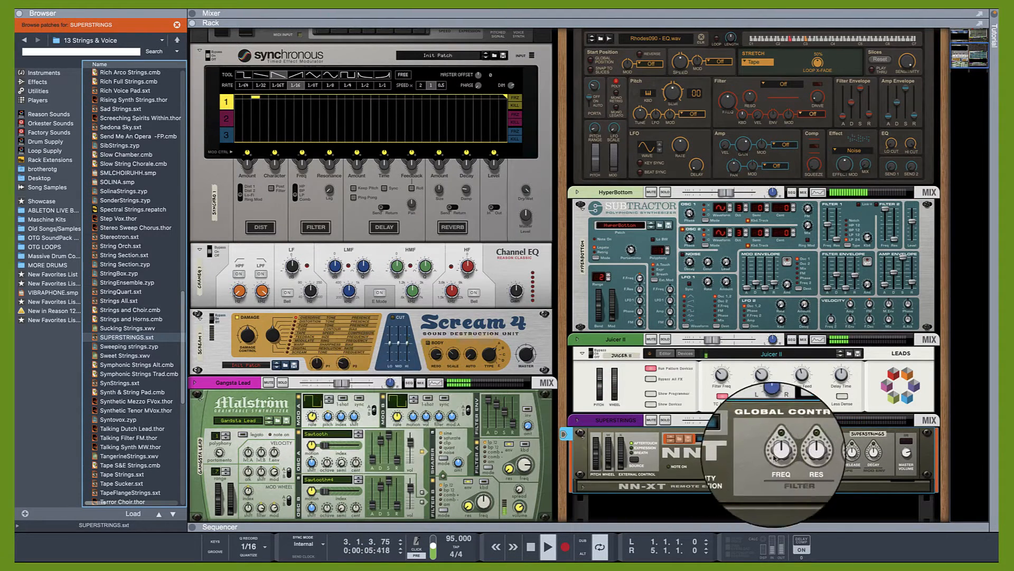
Lower the SUPERSTRINGS mixer channel level and record a strings part with it over the beat.
drag(731, 421, 714, 423)
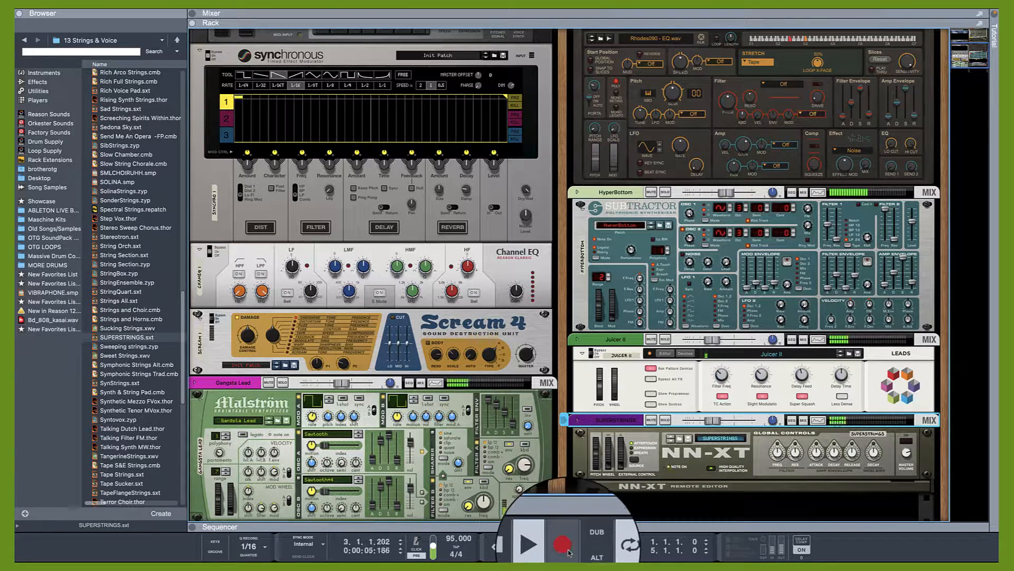
click(563, 545)
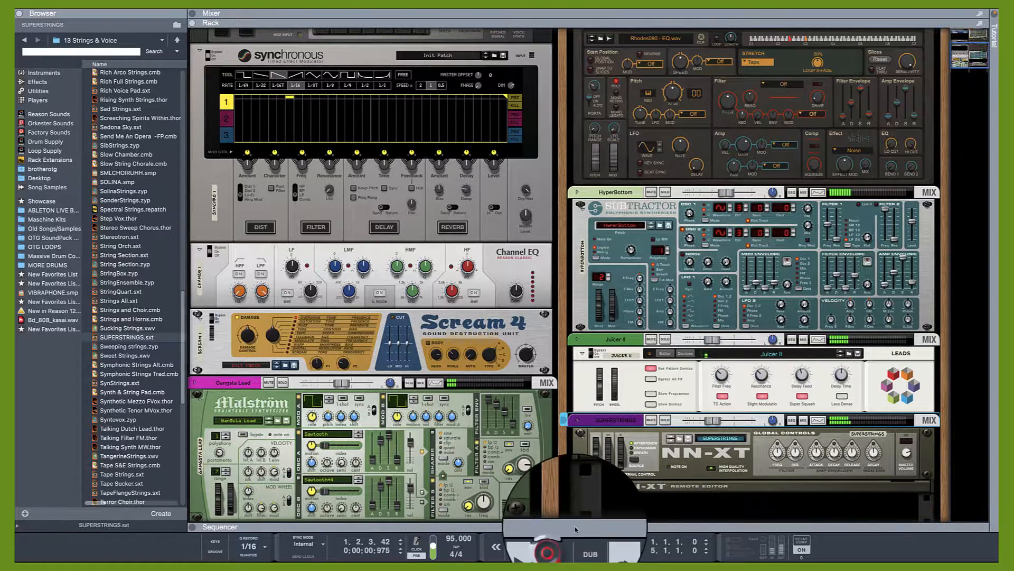
Show the Sequencer at a larger height and open the recorded SUPERSTRINGS clip for note editing.
click(193, 527)
drag(497, 278, 520, 138)
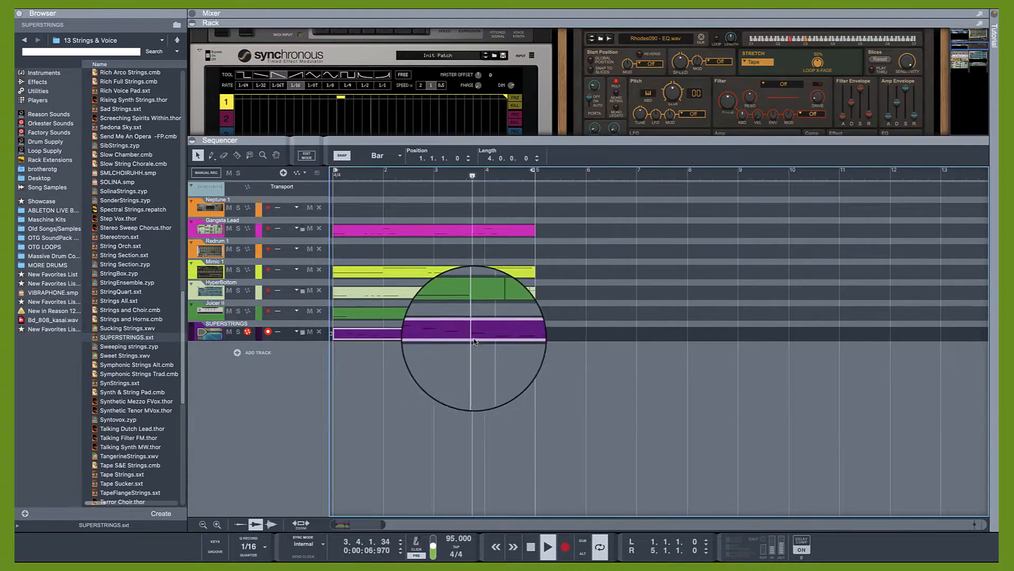
double_click(515, 333)
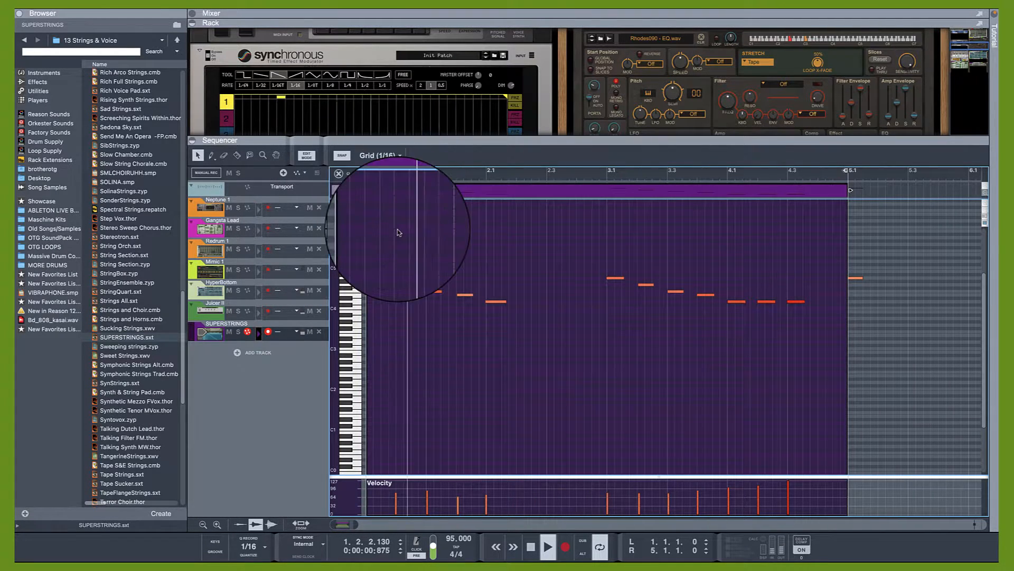
Set the snap value to 1/128 and move the note lying past the SUPERSTRINGS clip's end to the start of bar 1.
click(396, 156)
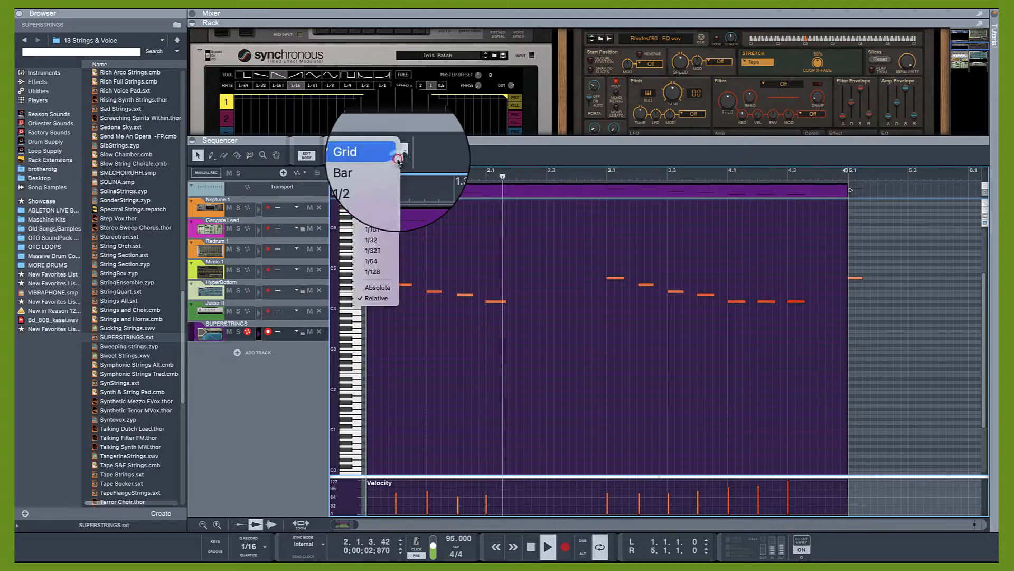
click(372, 272)
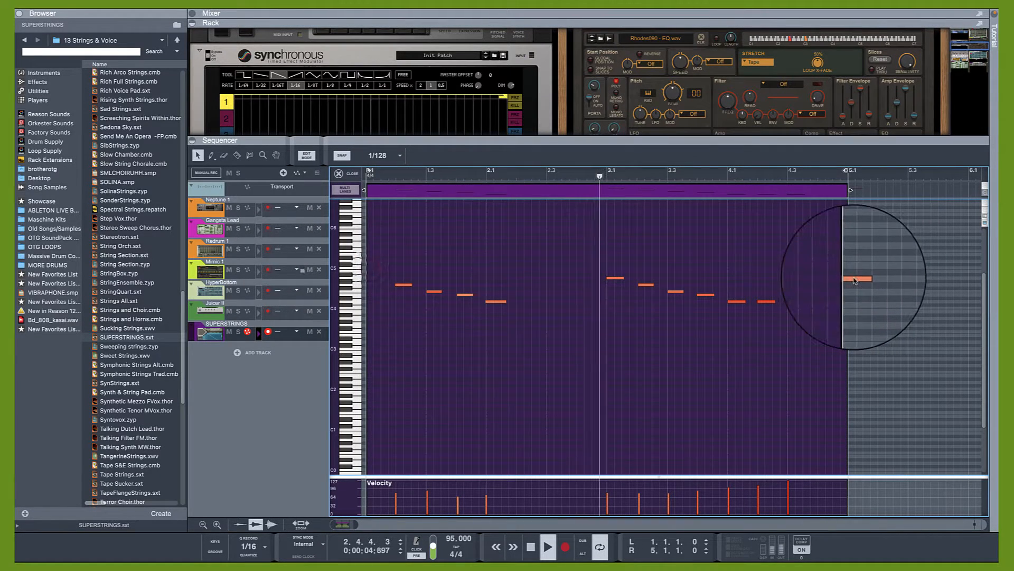
drag(856, 281, 194, 283)
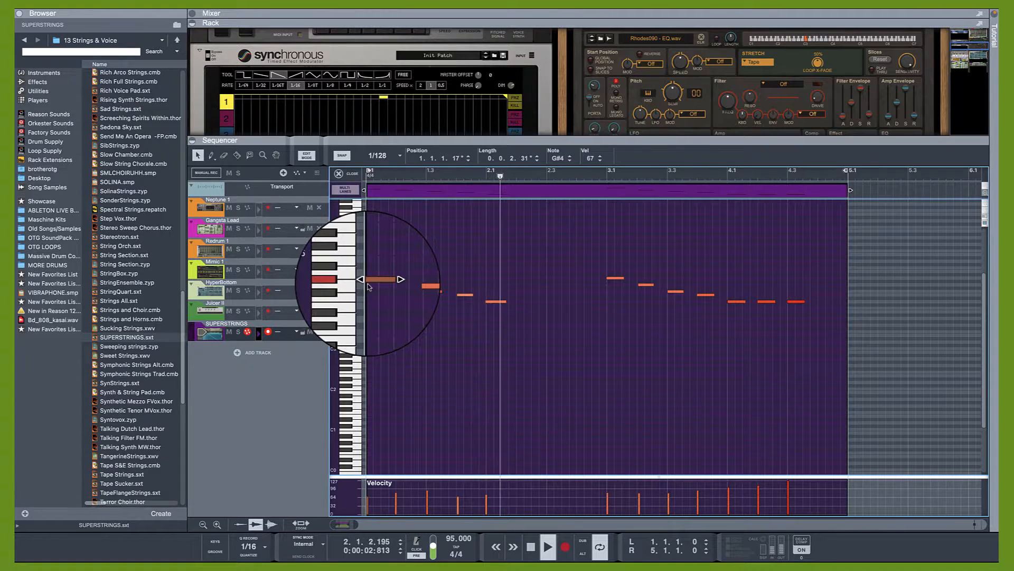
click(370, 281)
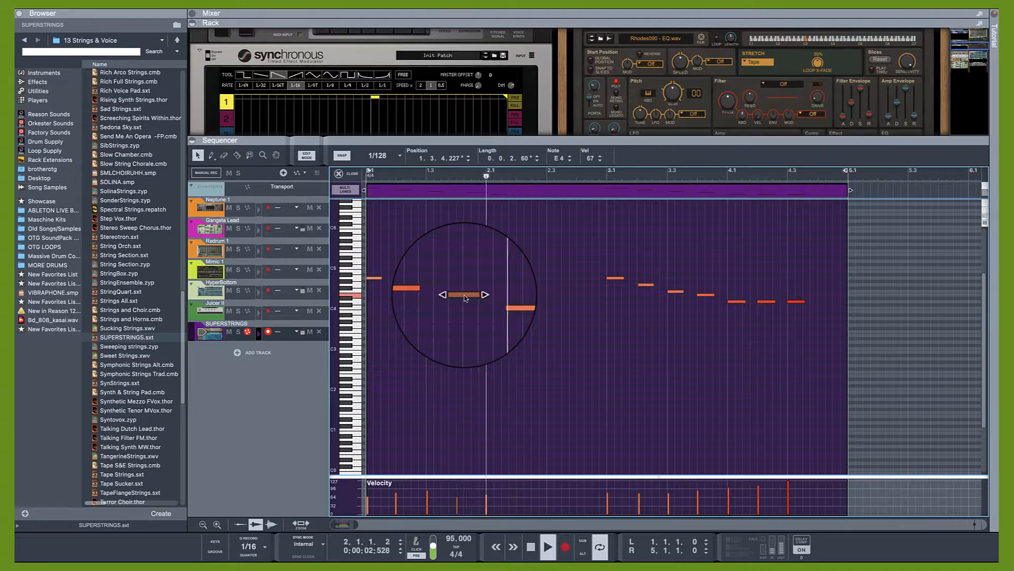
Set the sequencer's snap value to Bar and select the SUPERSTRINGS clip.
click(385, 155)
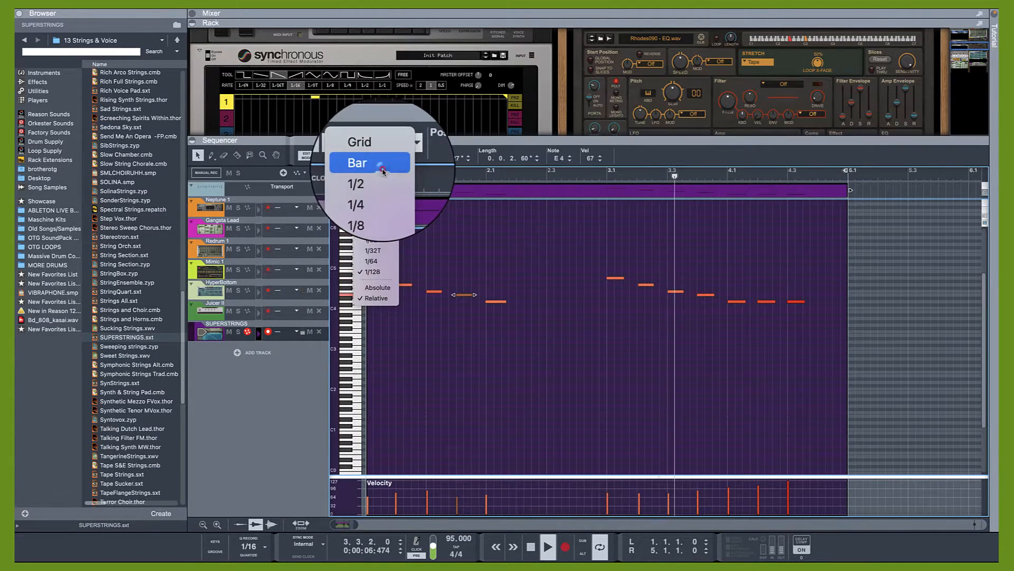
click(386, 165)
click(510, 191)
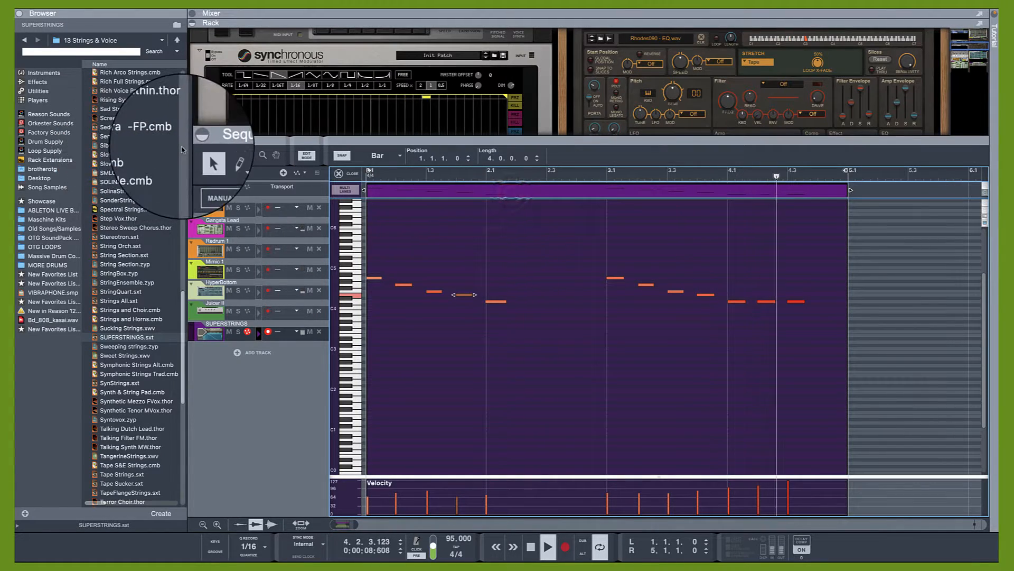
Fold the Sequencer away and add a second SUPERSTRINGS.sxt instrument to the rack below Gangsta Lead.
click(193, 137)
scroll(619, 316, down, 3)
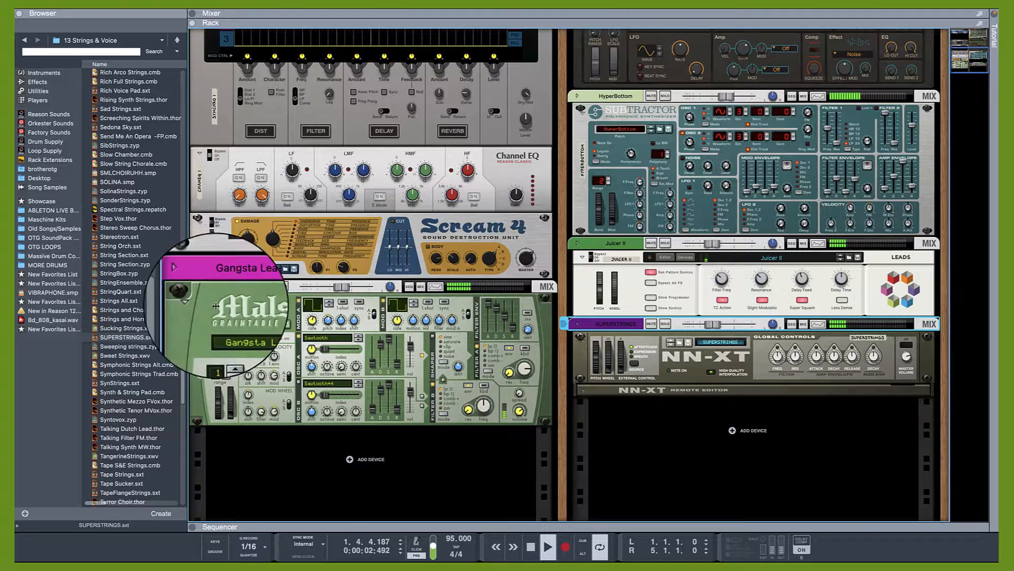
click(713, 323)
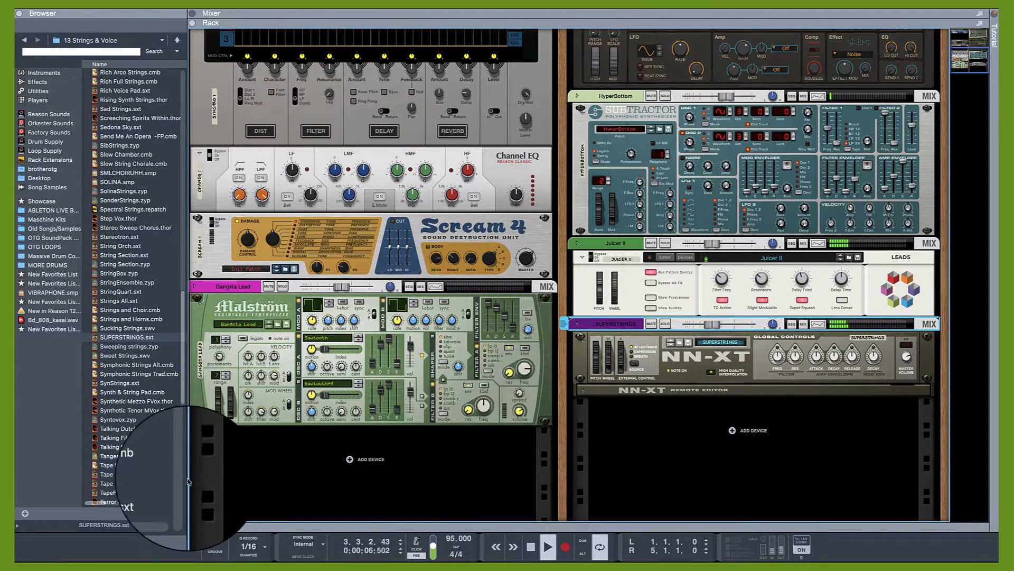
drag(129, 337, 380, 424)
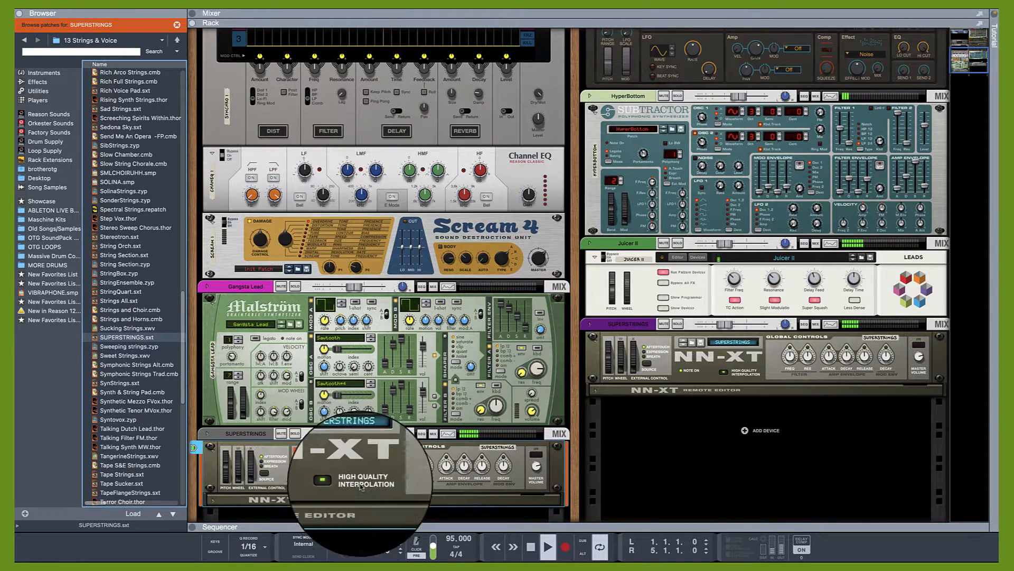
Lower the second SUPERSTRINGS mixer channel level and record a part with it over the beat.
click(367, 433)
drag(365, 435, 348, 435)
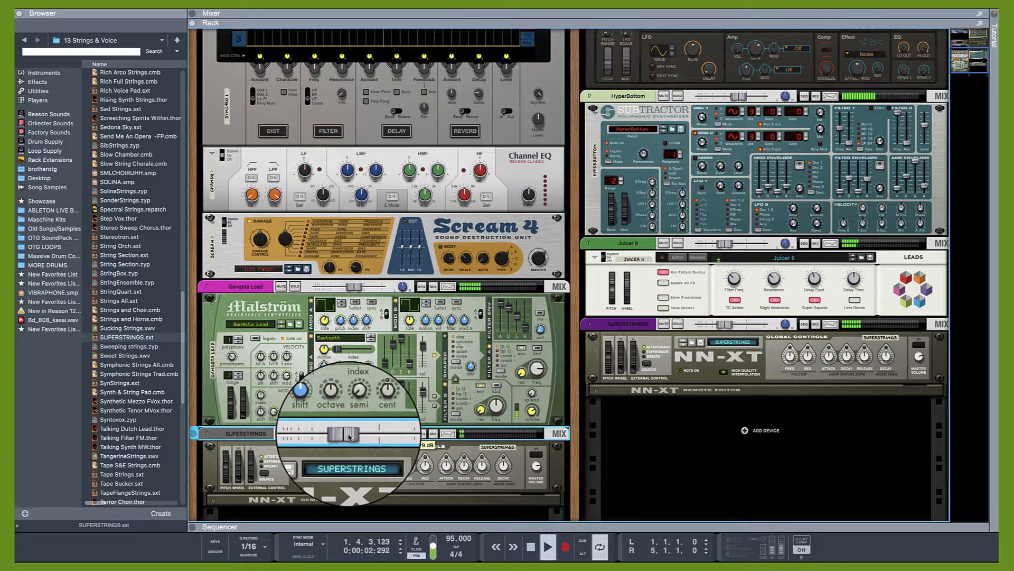
click(565, 546)
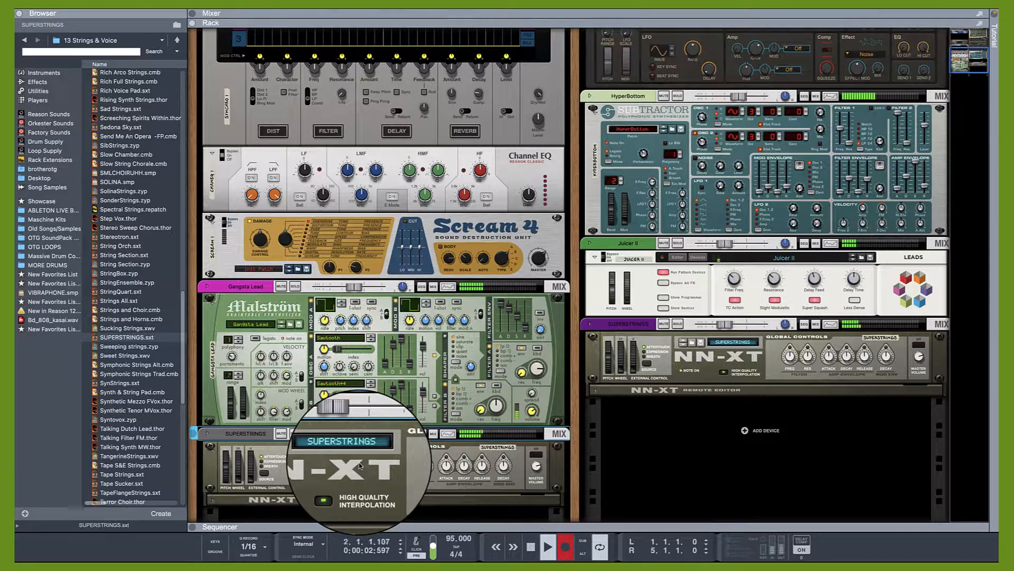
click(560, 538)
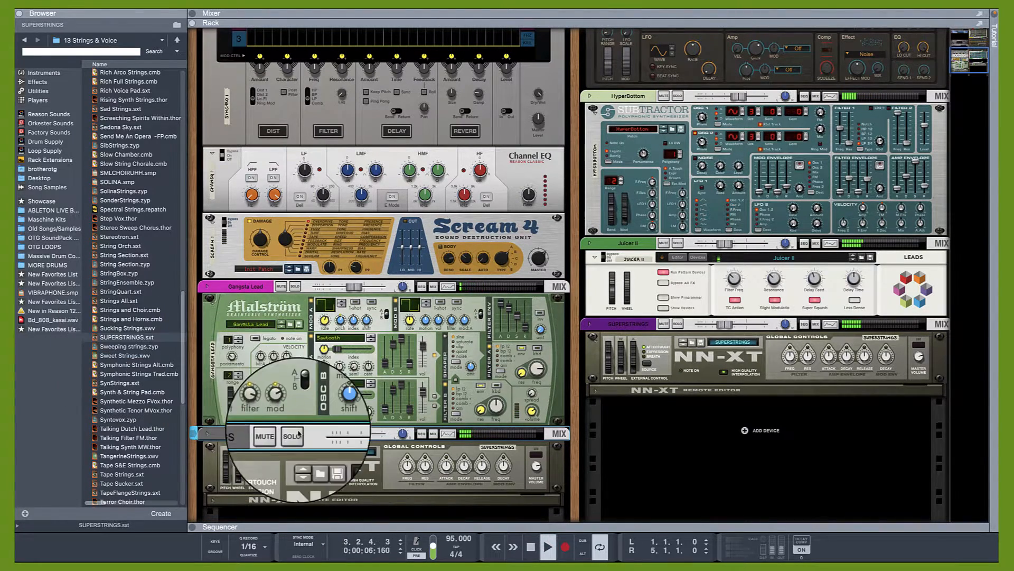
drag(346, 433, 342, 434)
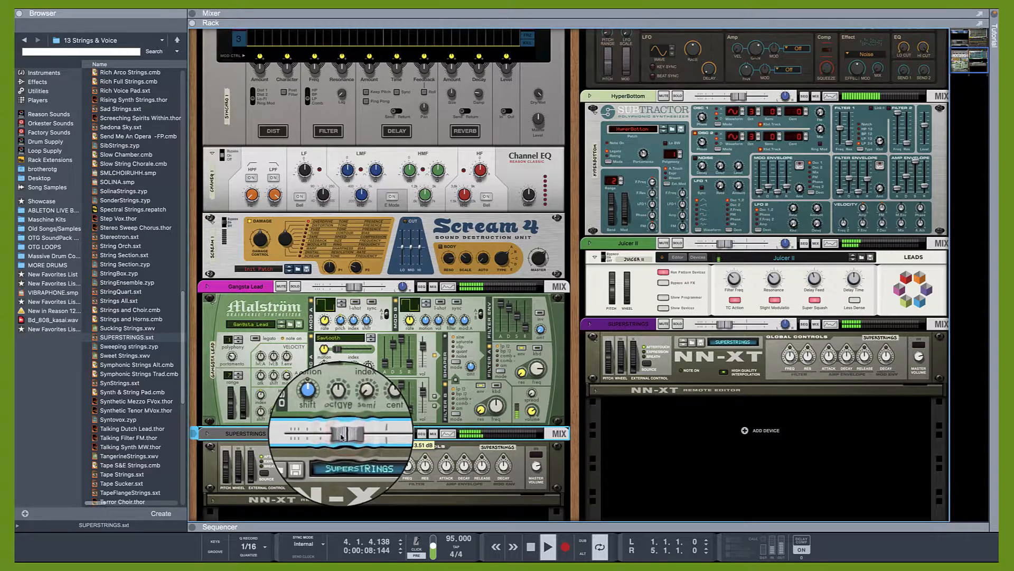
Look through the Strings & Voice patches for another instrument to add to the beat.
scroll(122, 391, down, 4)
click(120, 376)
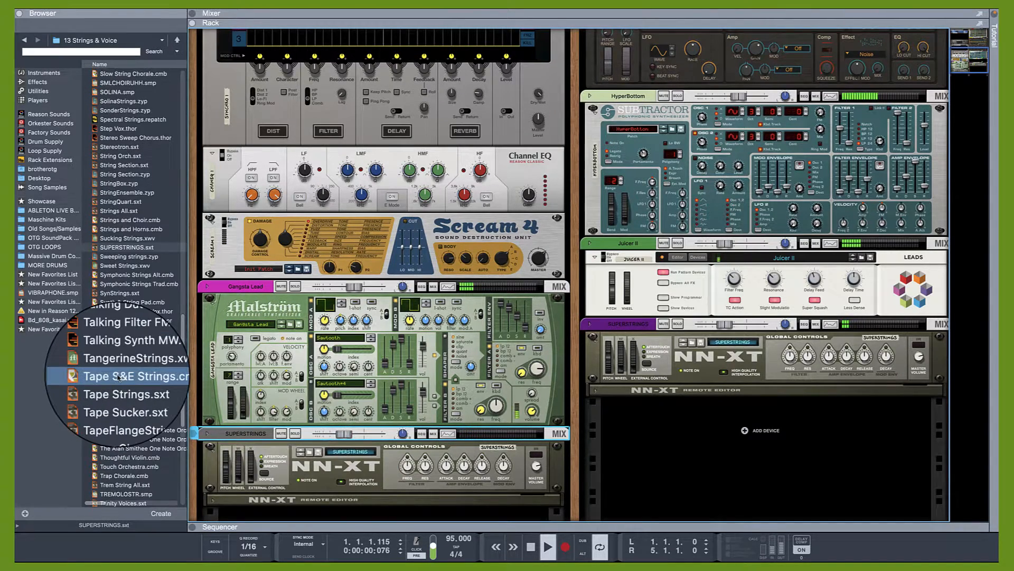
scroll(120, 377, down, 6)
click(120, 377)
scroll(119, 376, down, 3)
click(120, 376)
scroll(120, 377, down, 1)
click(119, 376)
scroll(120, 377, up, 11)
click(119, 376)
scroll(119, 377, up, 20)
click(119, 376)
scroll(120, 377, up, 9)
click(119, 376)
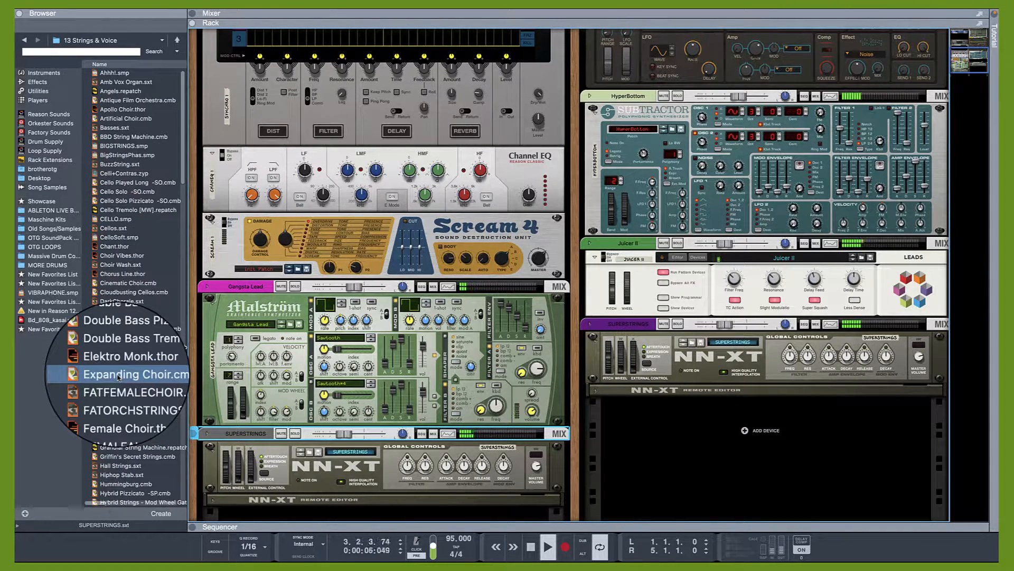
scroll(119, 377, down, 1)
click(119, 376)
scroll(119, 377, down, 2)
click(120, 376)
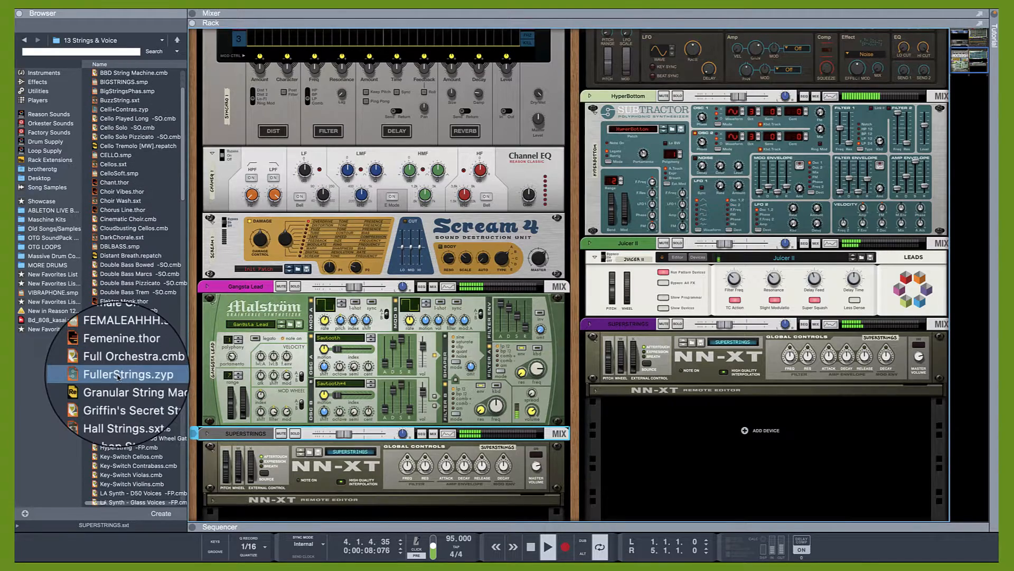
scroll(119, 377, down, 5)
Lower the second SUPERSTRINGS channel level slightly and add PIZZICATO.smp to the rack below the first SUPERSTRINGS.
click(344, 435)
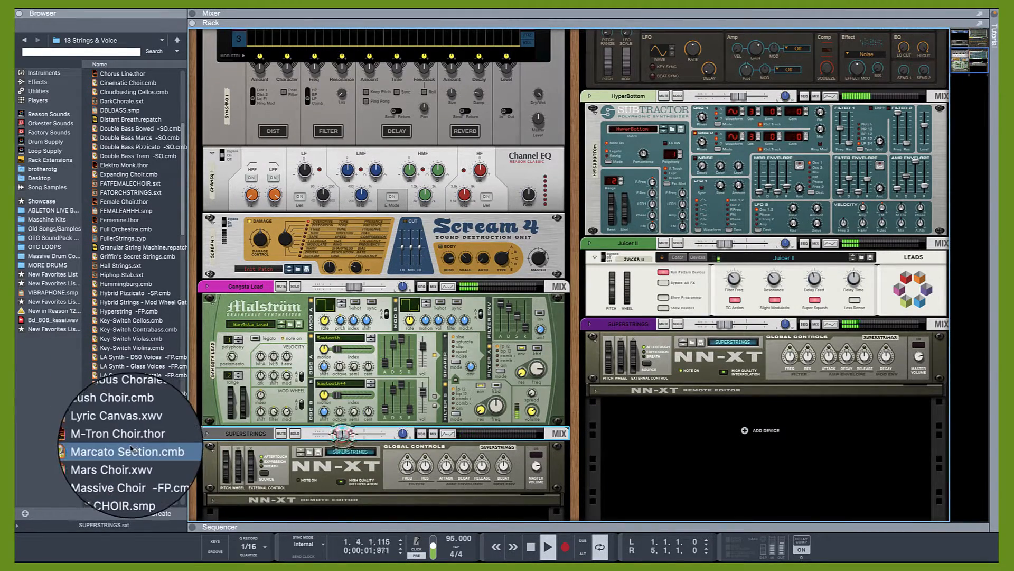
scroll(126, 450, down, 6)
scroll(131, 449, down, 1)
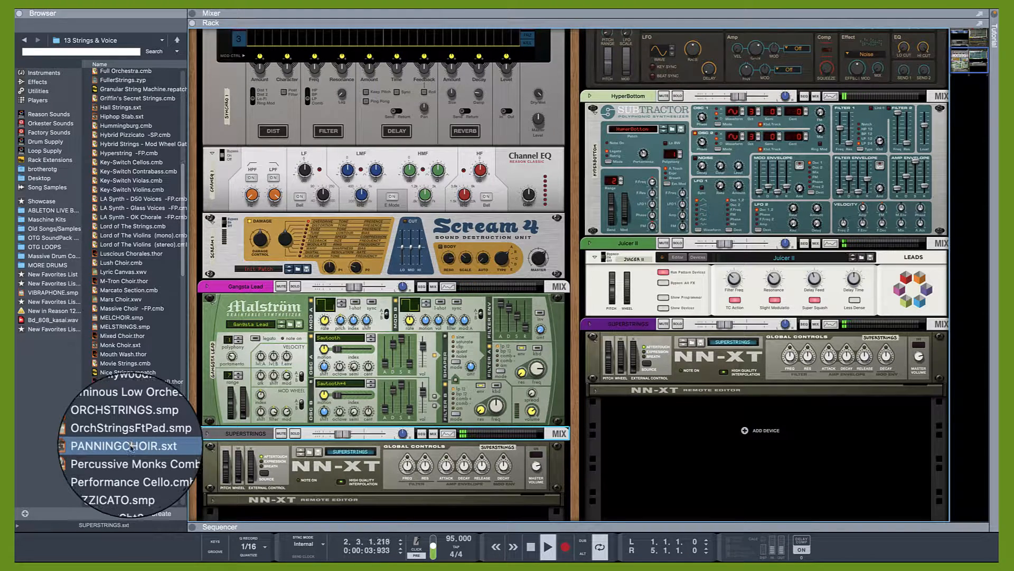
scroll(130, 449, down, 1)
mouse_move(126, 453)
mouse_down()
mouse_move(561, 450)
mouse_move(668, 430)
mouse_up()
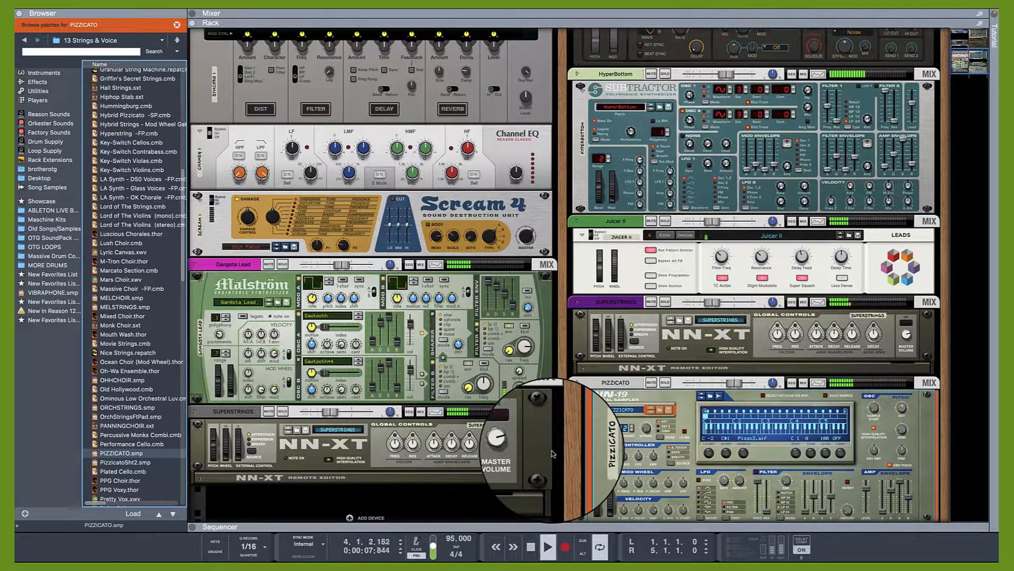
Record a PIZZICATO part over the beat and lower its mixer channel level.
click(565, 549)
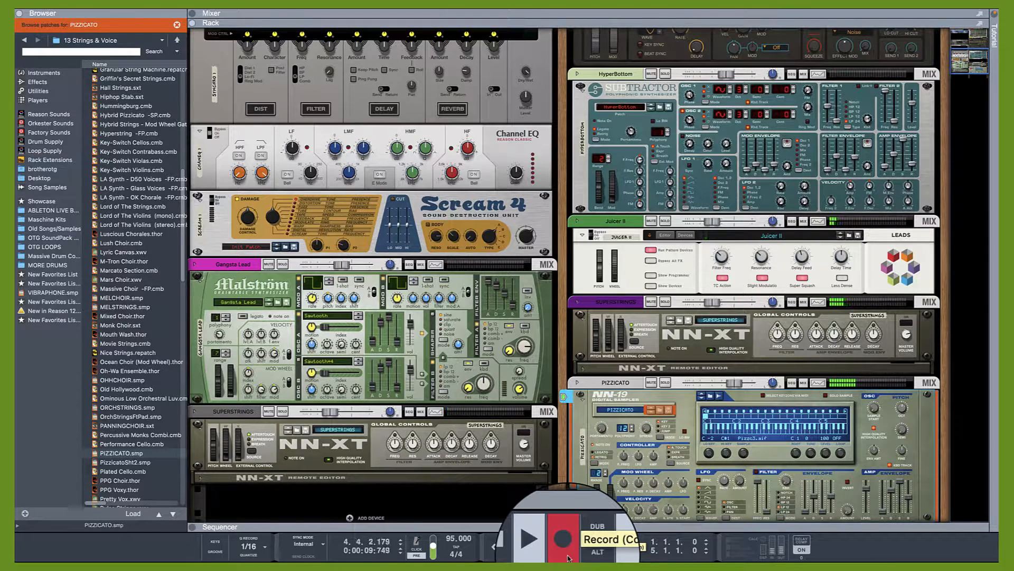
click(734, 383)
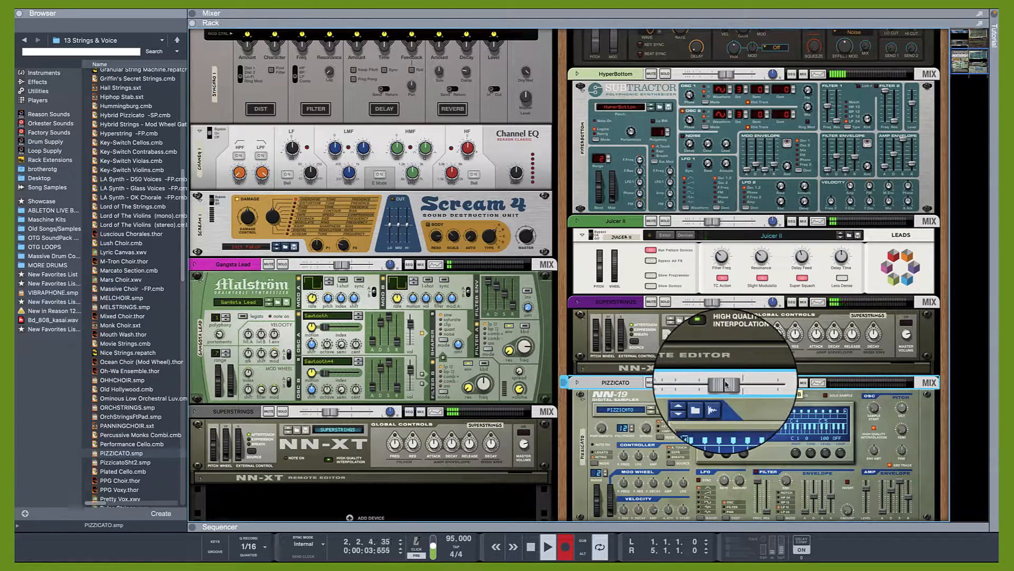
Look through the OTG SoundPack copy folder and add CHURCH BELL.cmb to the rack below the second SUPERSTRINGS.
click(45, 238)
scroll(145, 346, down, 20)
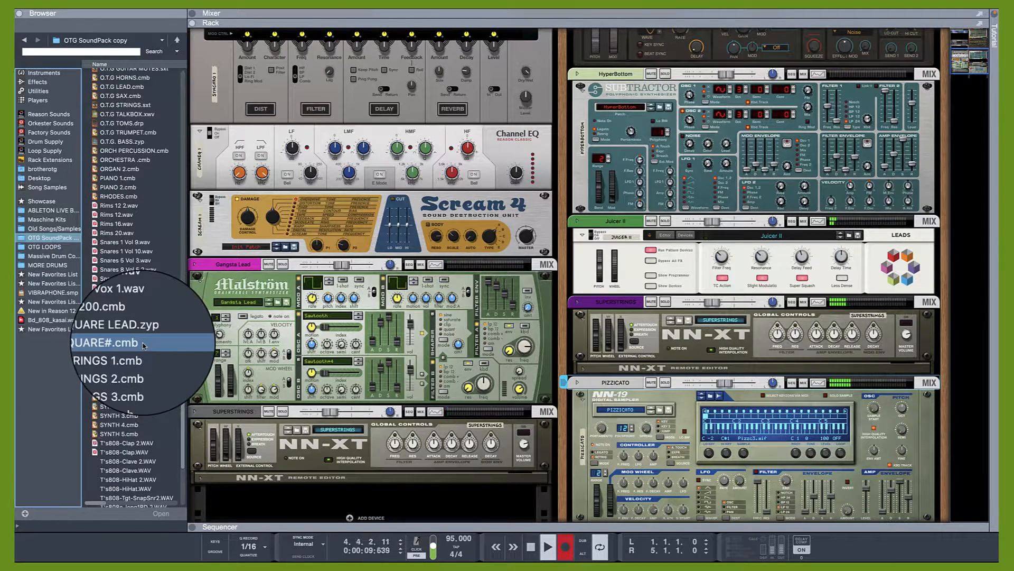
scroll(144, 346, up, 20)
scroll(144, 346, down, 2)
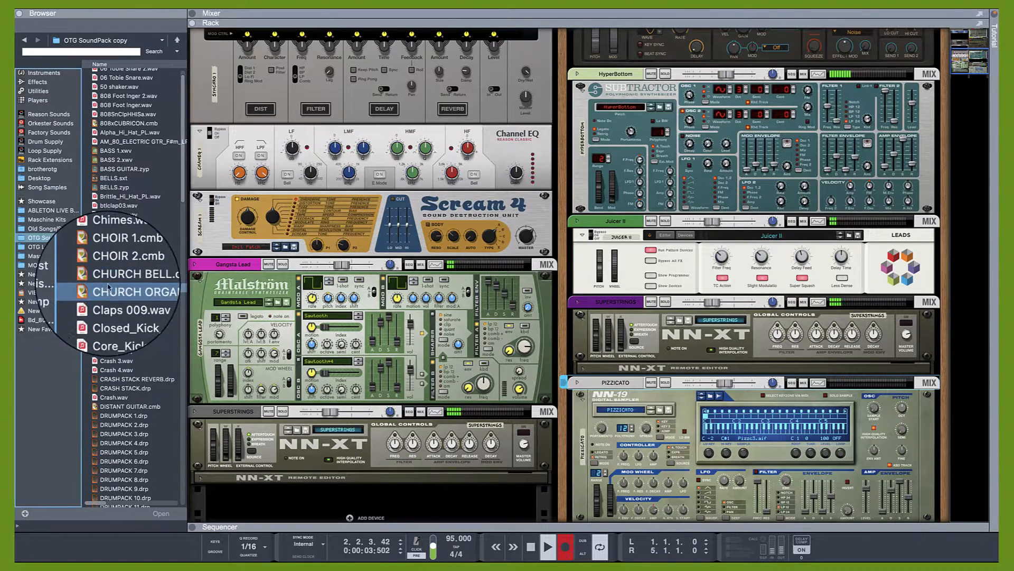
drag(108, 279, 283, 500)
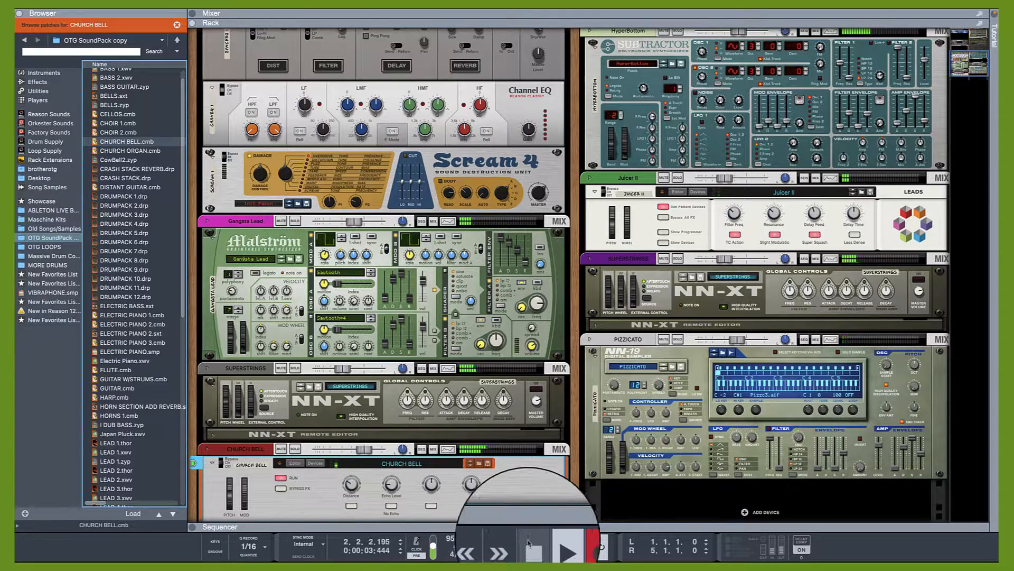
Stop the running recording and show the Sequencer at a reduced height below the rack.
click(189, 526)
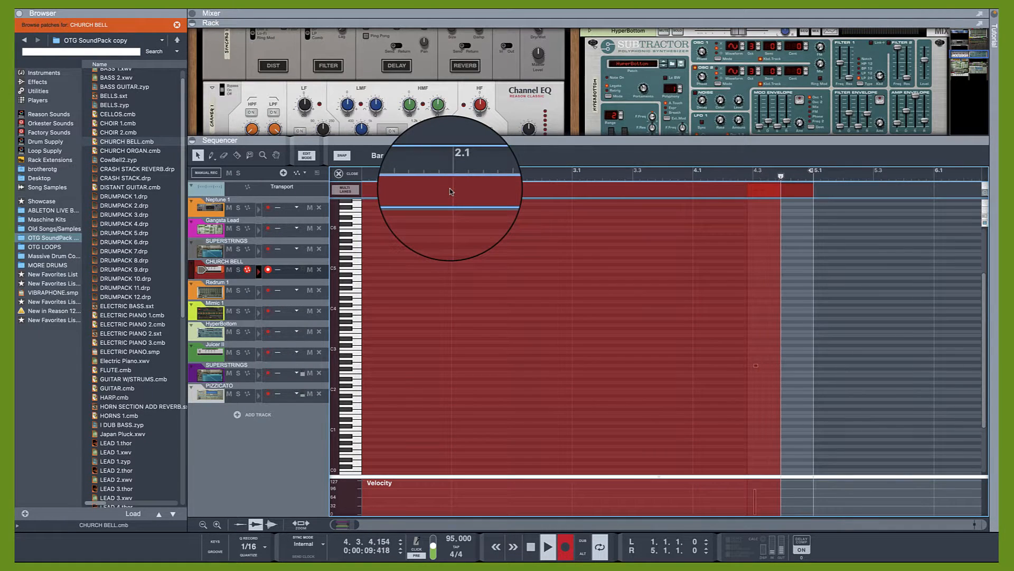
click(564, 548)
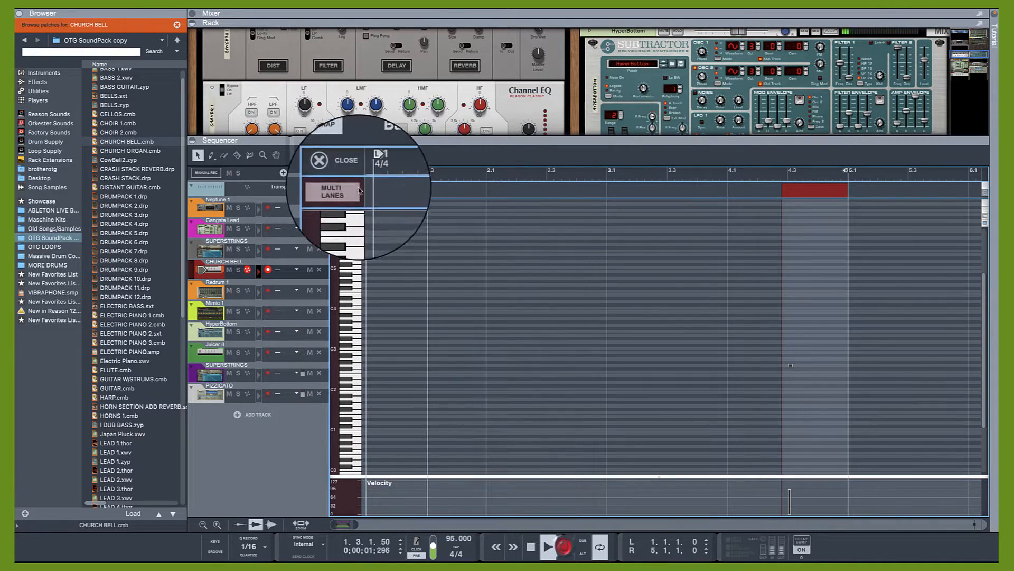
drag(387, 139, 378, 410)
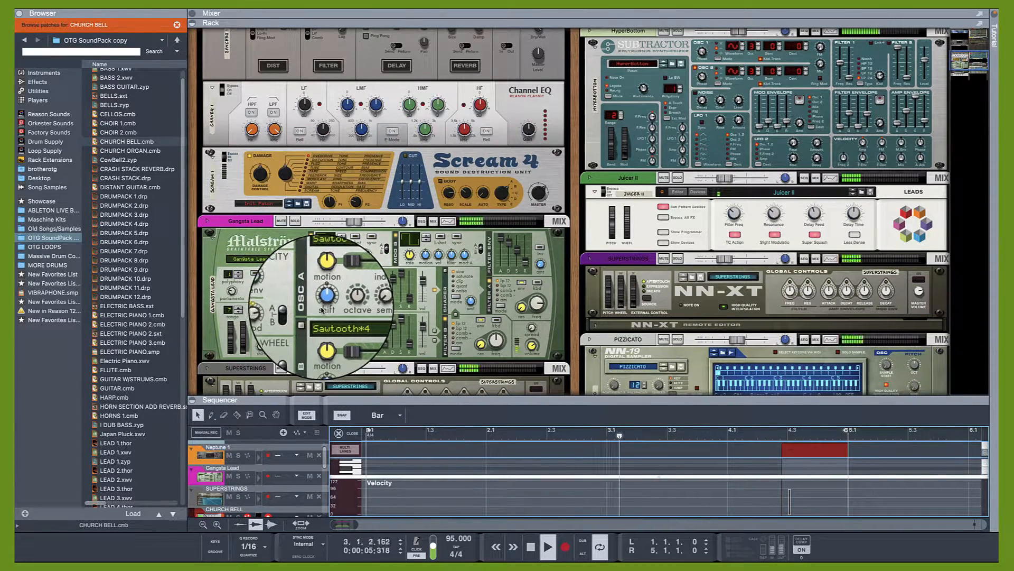
Delete the short CHURCH BELL clip lying just before bar 5.
scroll(322, 309, down, 3)
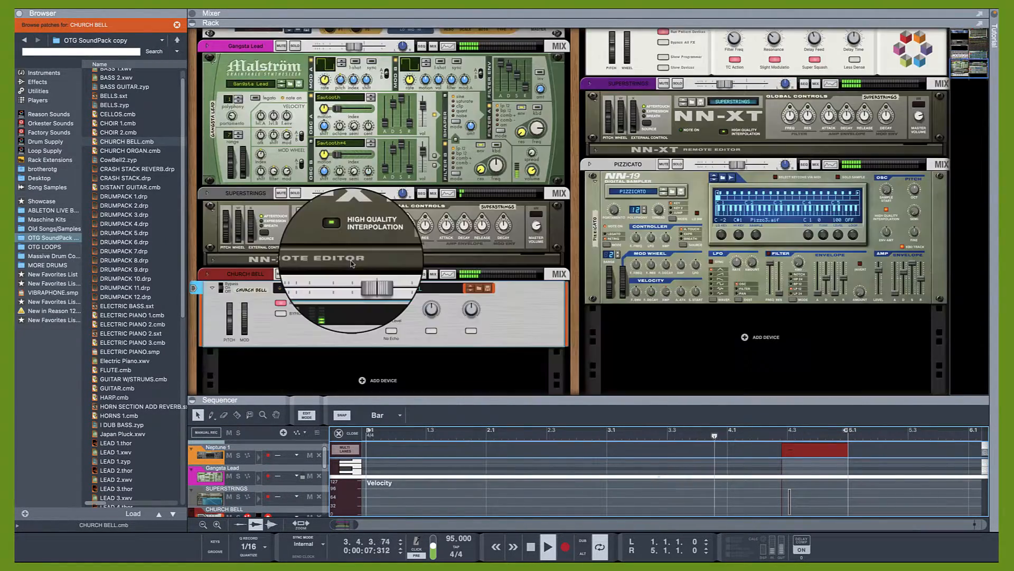
click(802, 456)
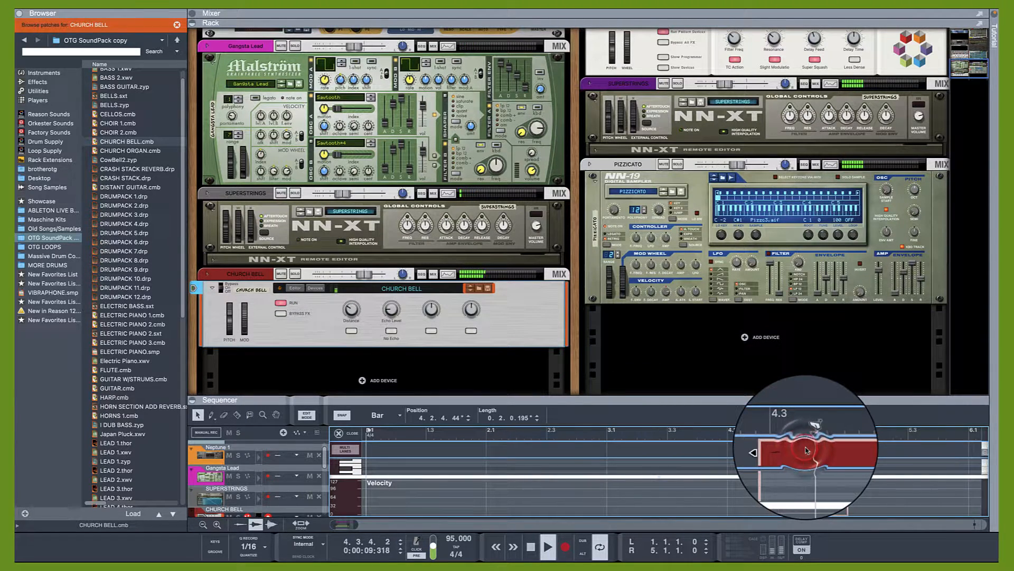
key(Delete)
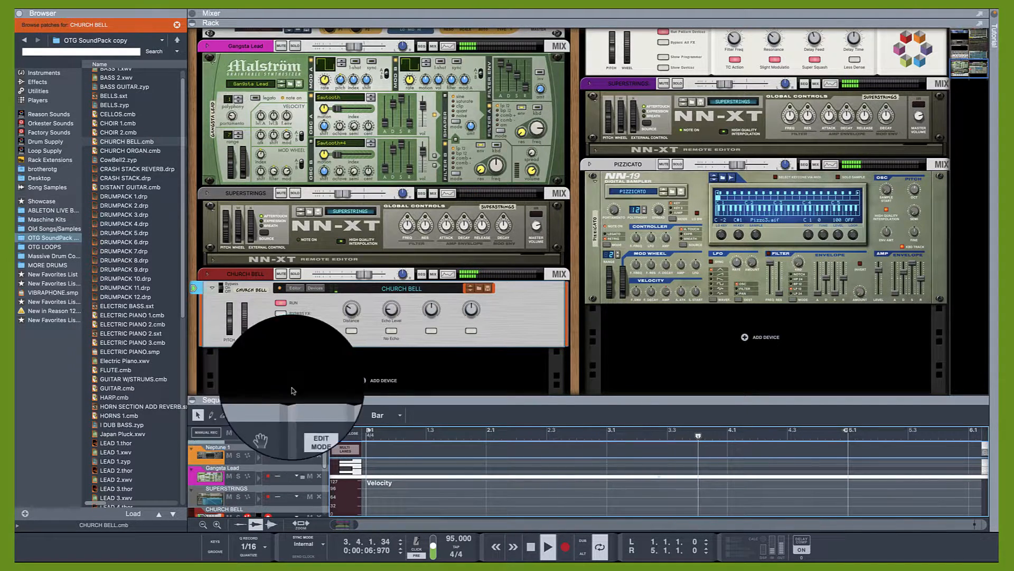
Record a CHURCH BELL part over the four-bar loop.
click(565, 547)
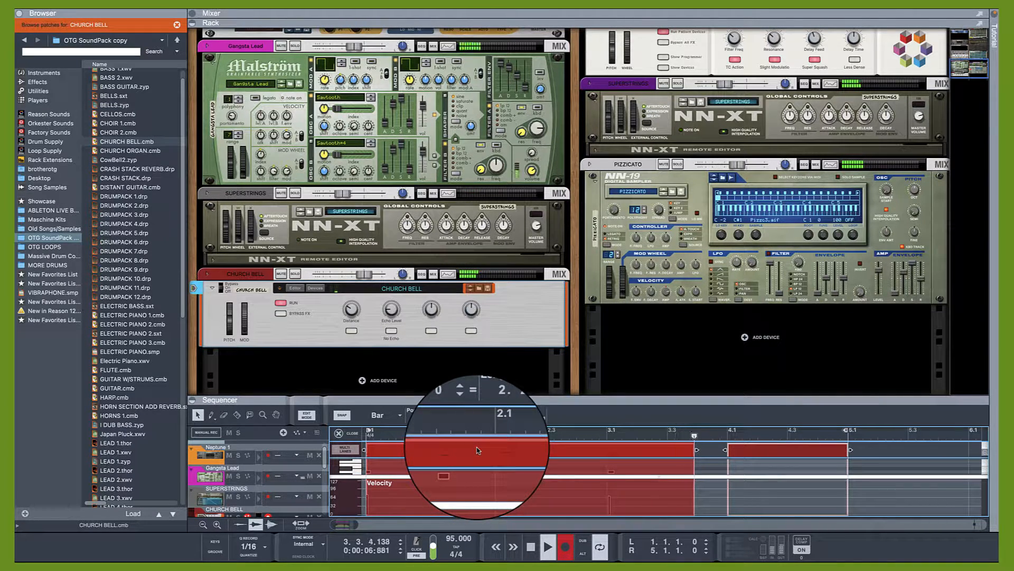
click(561, 548)
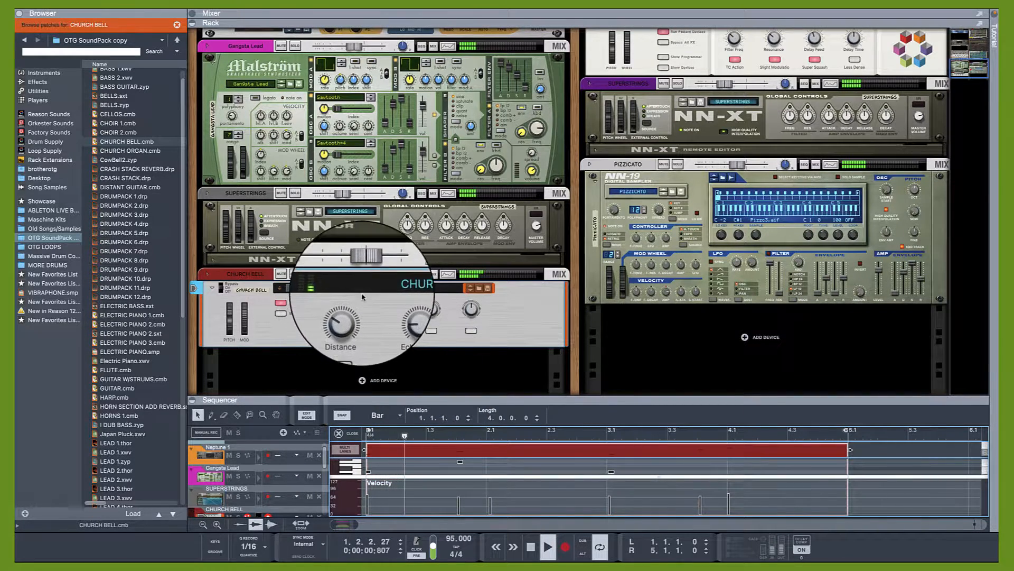
Lower the CHURCH BELL mixer channel level and try out its Distance and Echo Level controls.
click(351, 274)
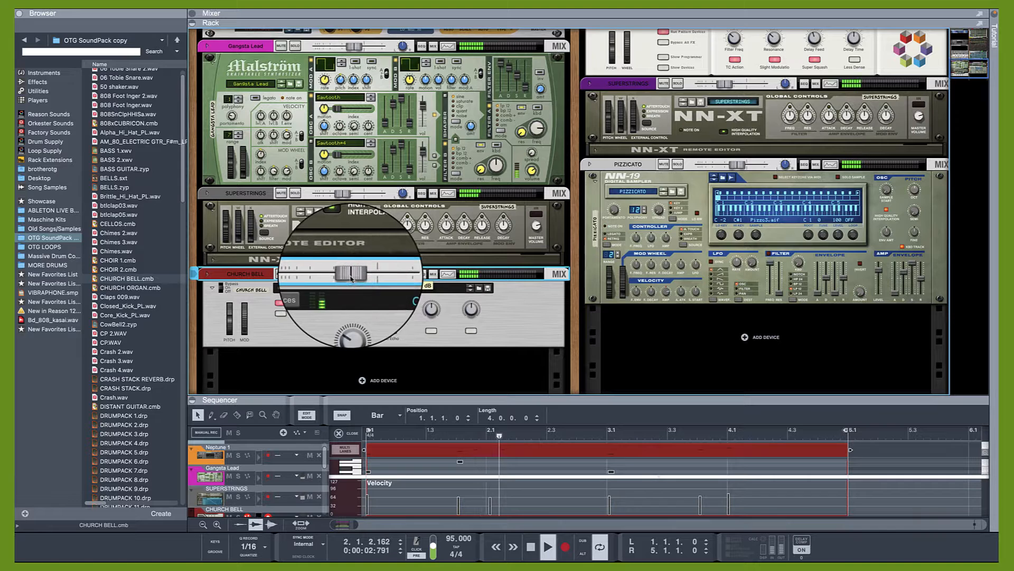
click(352, 311)
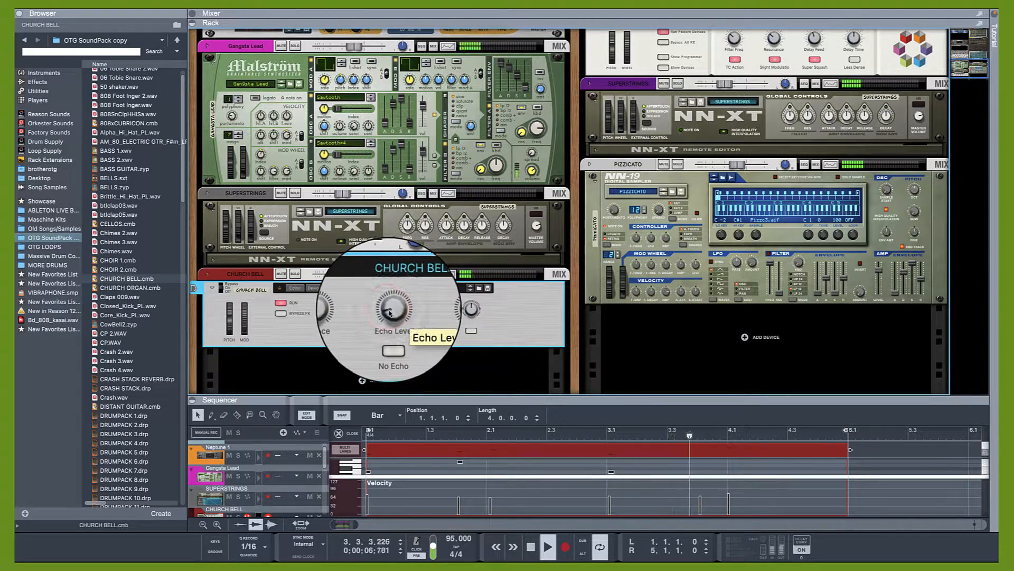
click(389, 312)
click(352, 275)
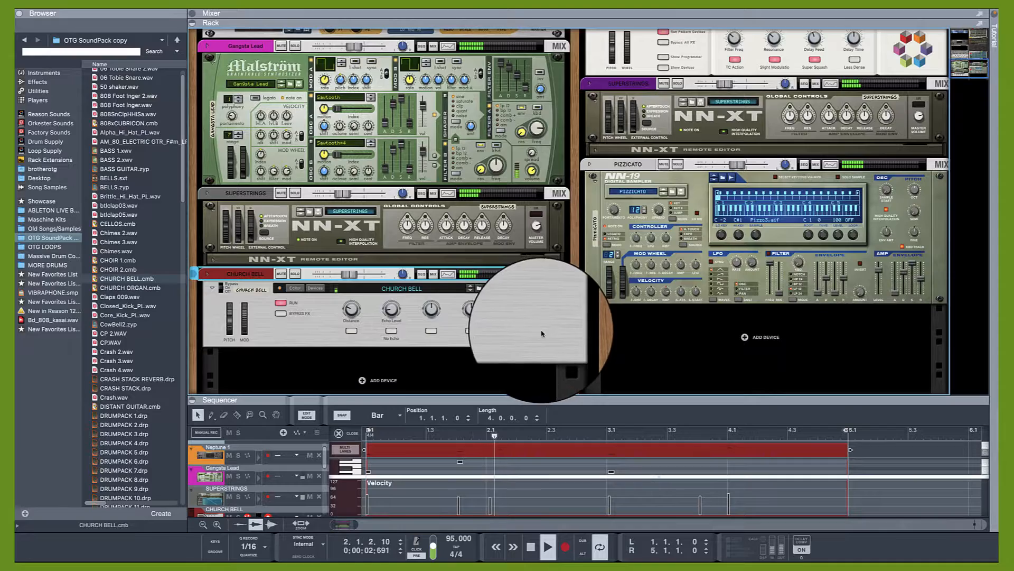
Open the 1. Bass Drums folder of the Reason Drum Supply library.
scroll(544, 317, up, 15)
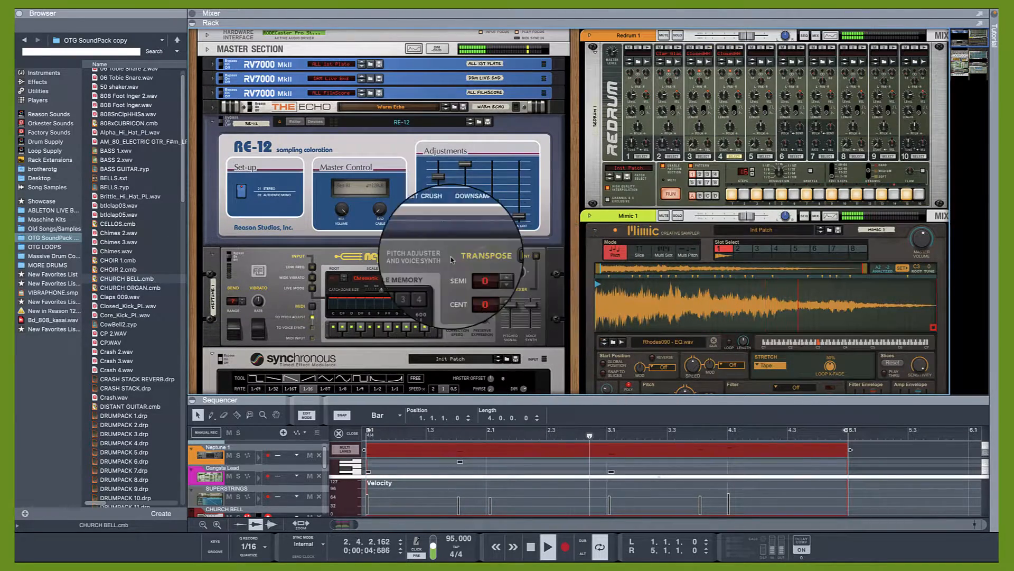
click(45, 141)
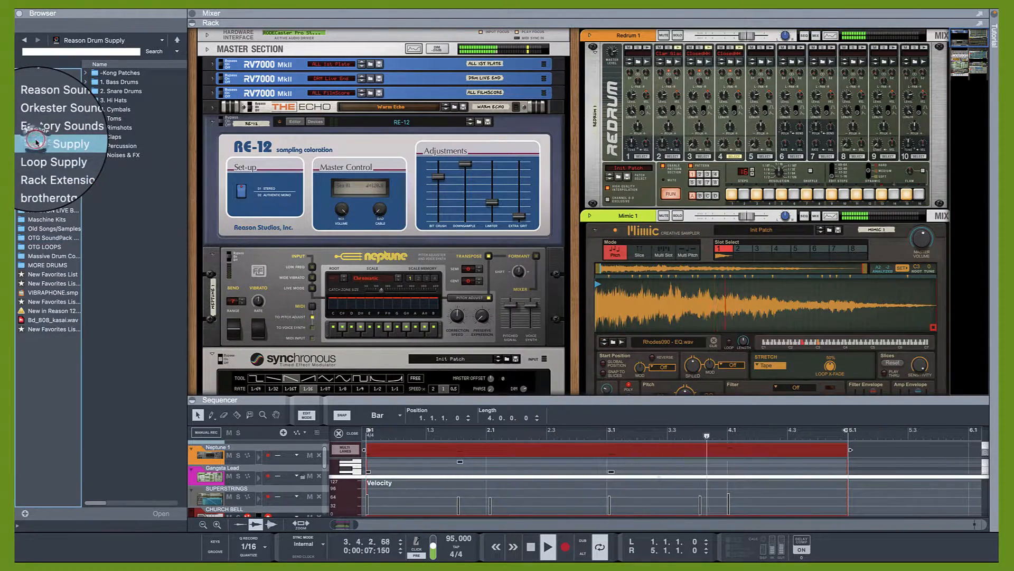
double_click(123, 83)
scroll(130, 237, down, 10)
scroll(130, 236, down, 15)
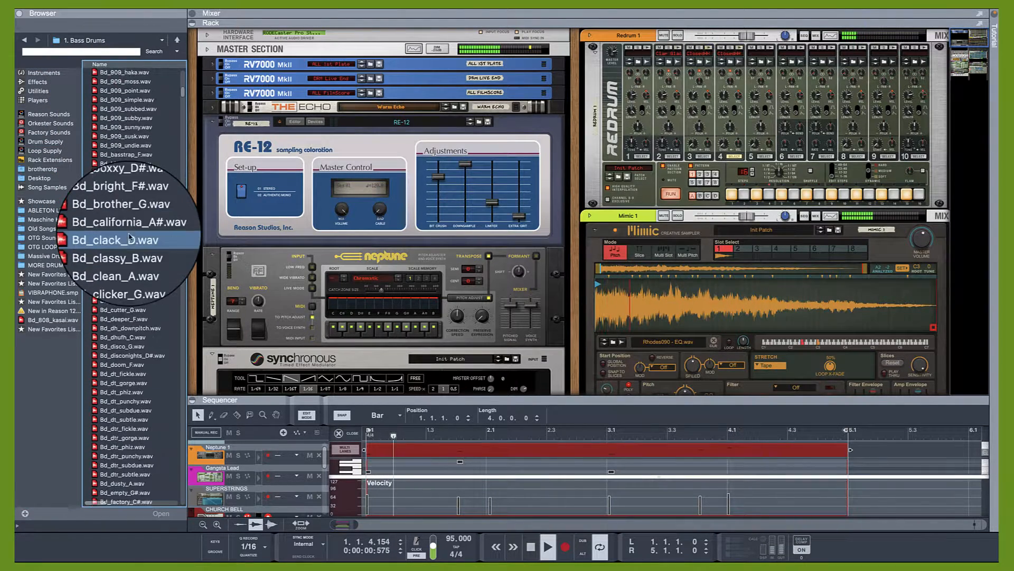
Audition the Bd_kck and Bd_lay bass drum samples against the playing loop.
click(129, 236)
scroll(128, 238, down, 15)
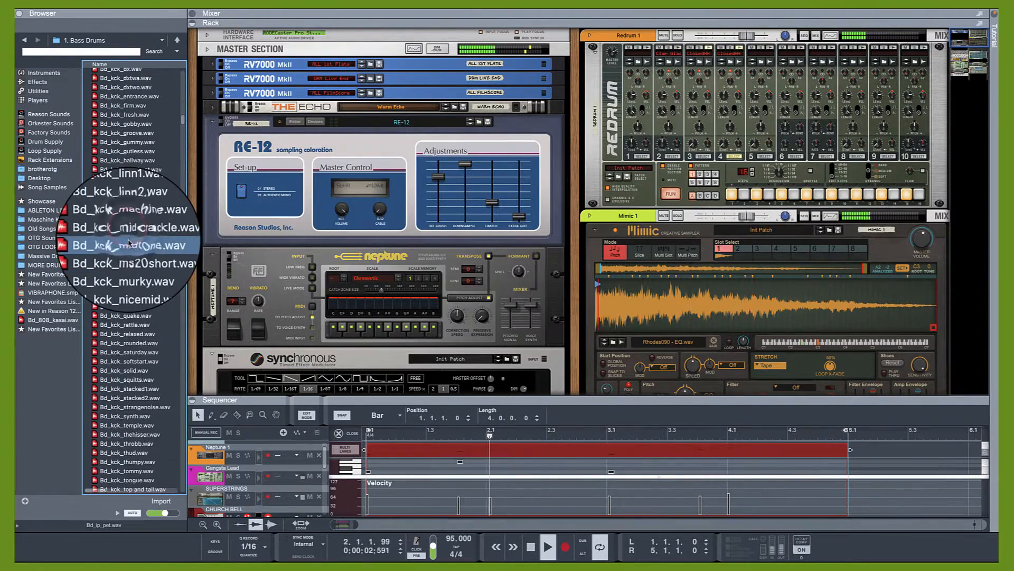
scroll(128, 242, down, 12)
scroll(128, 242, down, 11)
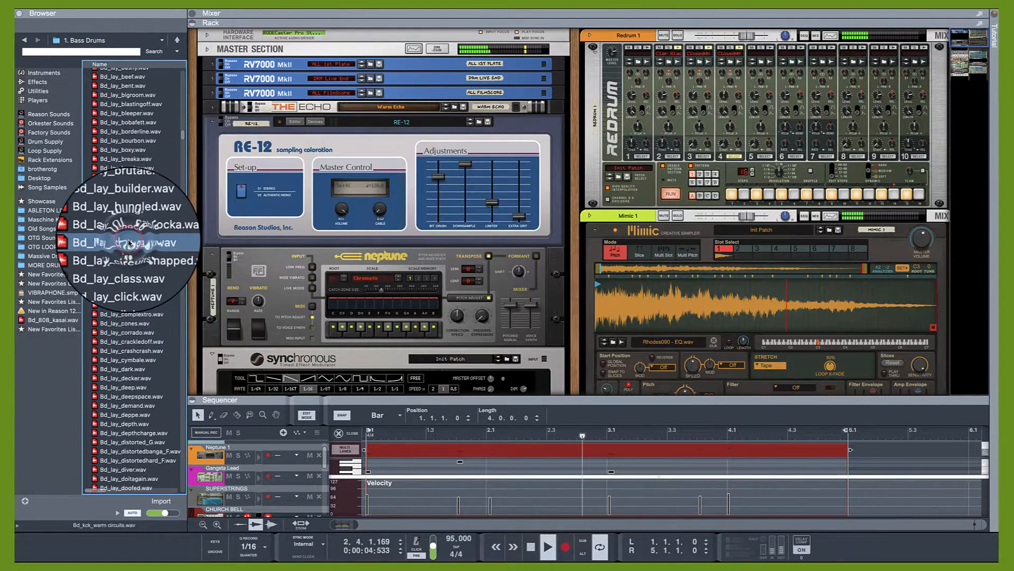
scroll(128, 242, down, 12)
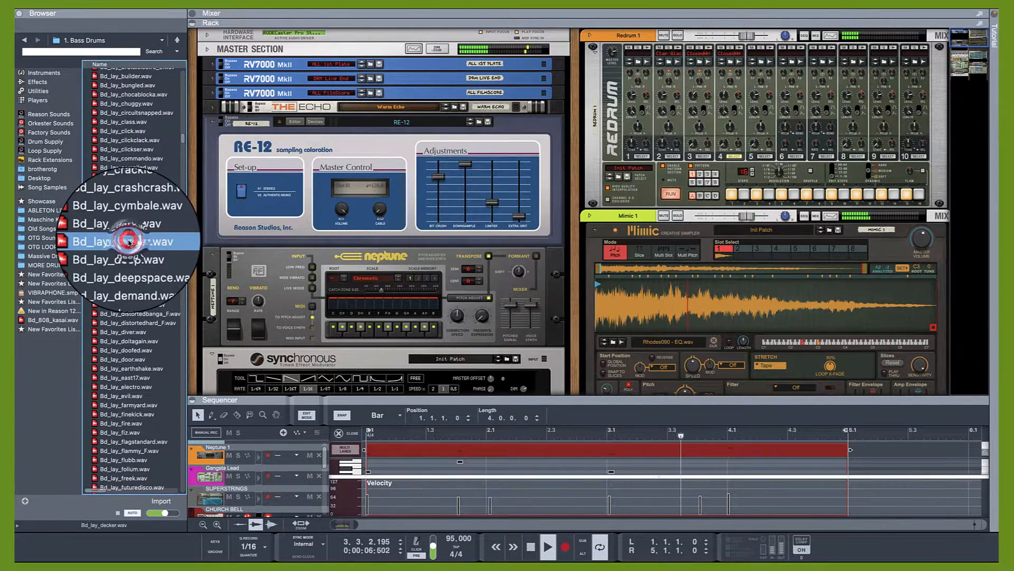
scroll(129, 242, down, 15)
scroll(128, 242, down, 10)
scroll(128, 242, down, 17)
scroll(128, 242, down, 20)
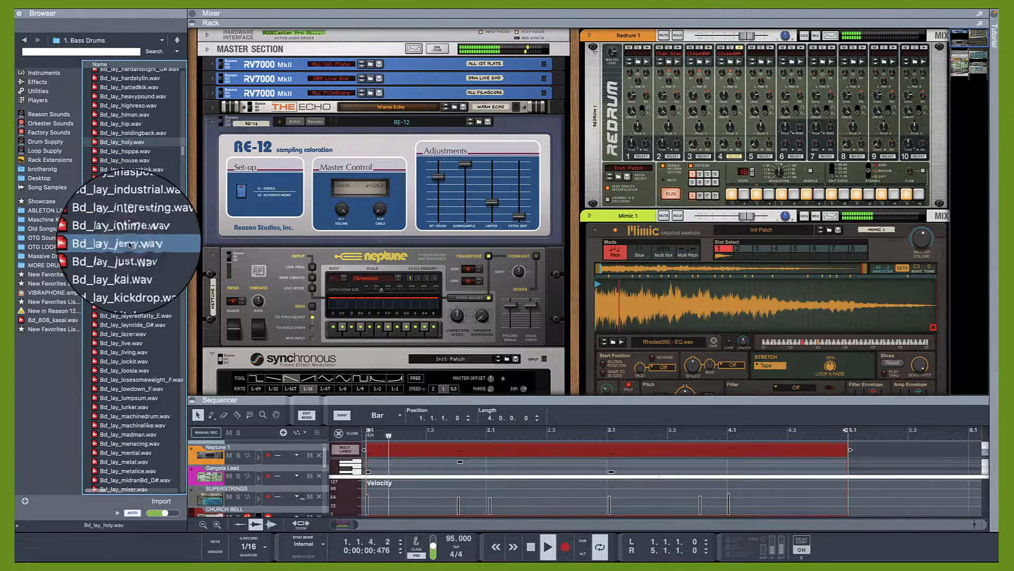
scroll(129, 244, down, 20)
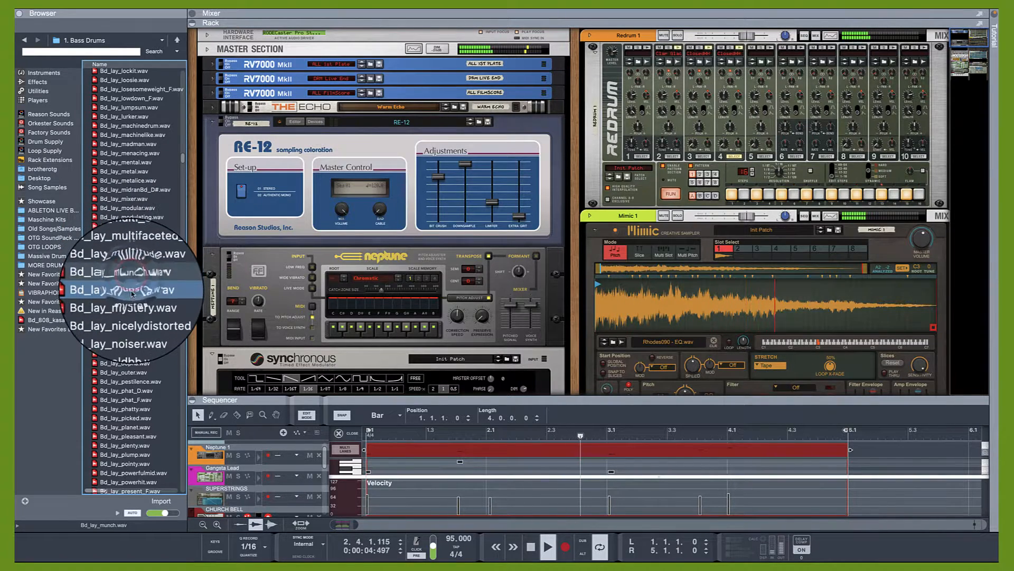
scroll(131, 290, down, 9)
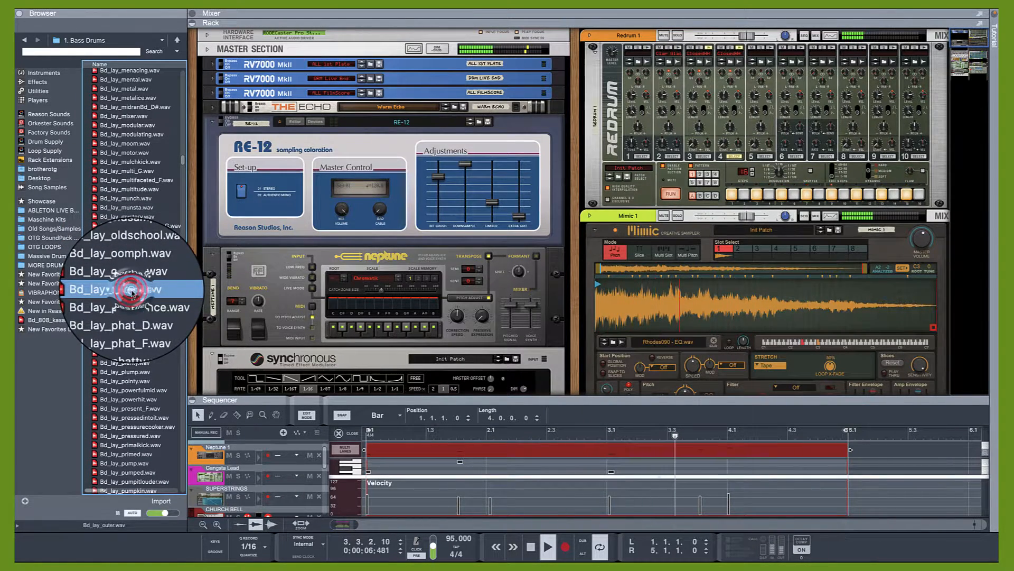
scroll(131, 290, down, 16)
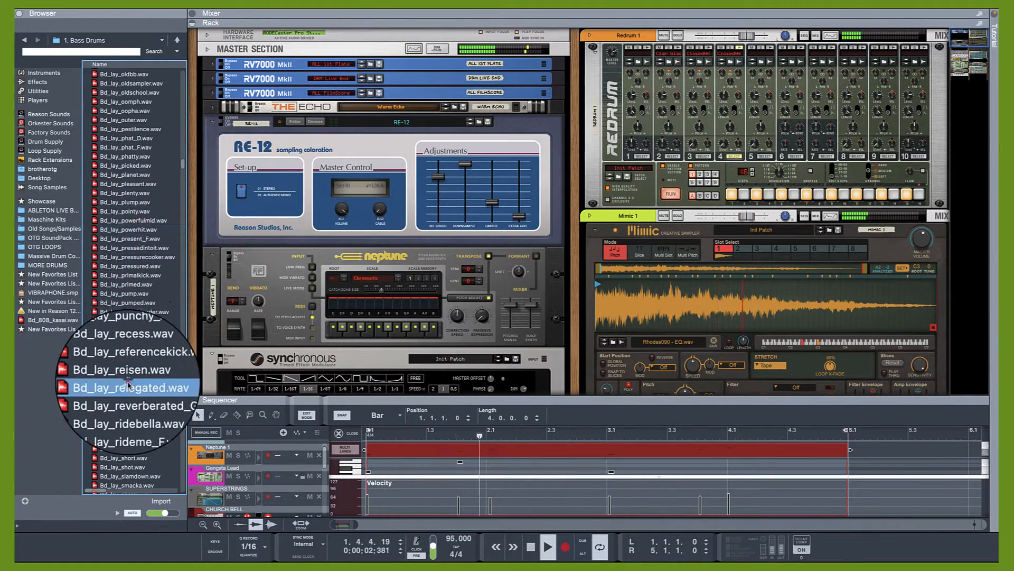
scroll(142, 354, down, 20)
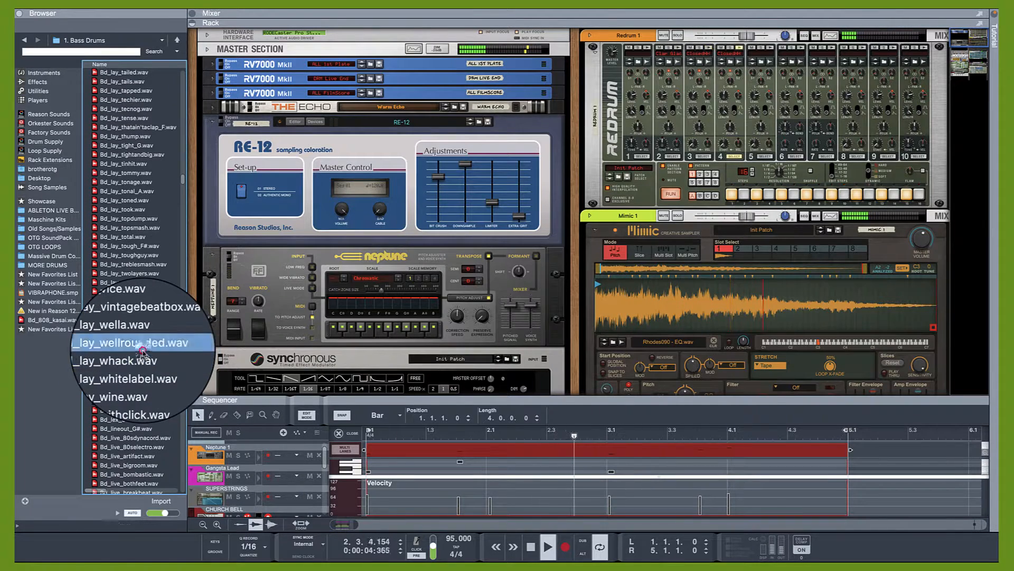
Audition the Bd_live, Bd_mid and Bd_ny bass drum samples on the way to the Bd_sub group.
scroll(143, 352, down, 7)
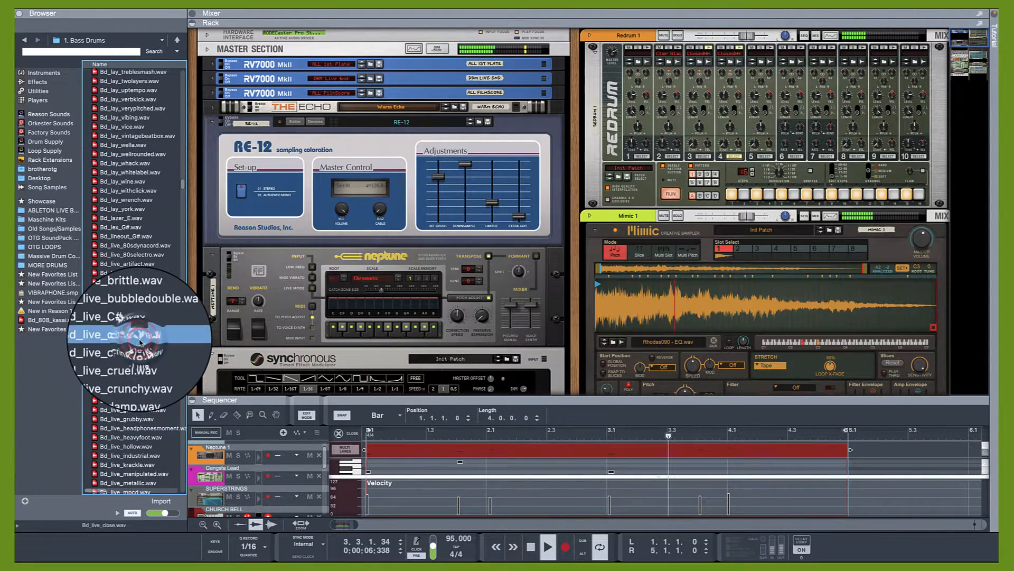
scroll(141, 343, down, 11)
scroll(140, 342, down, 10)
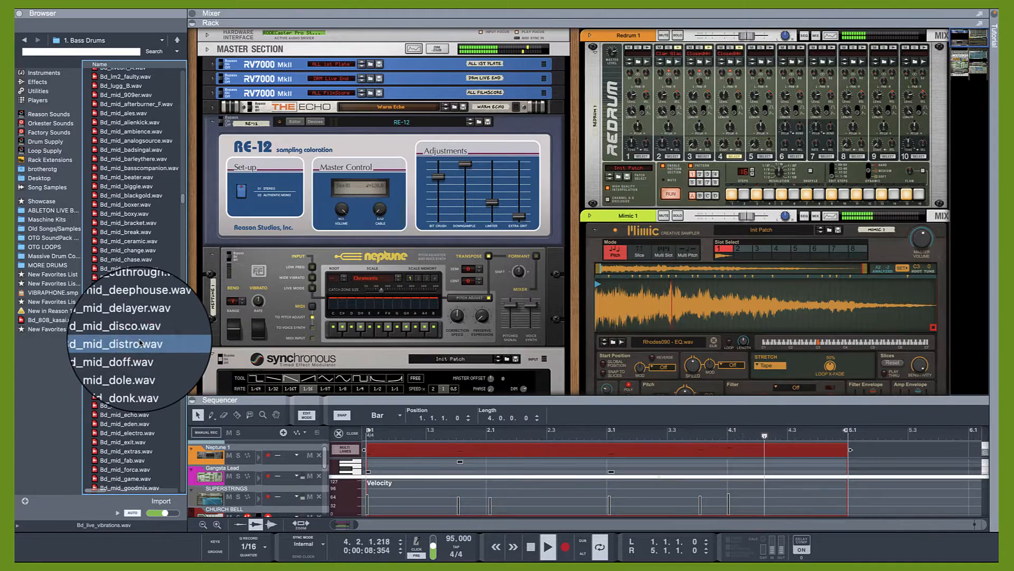
scroll(140, 342, down, 11)
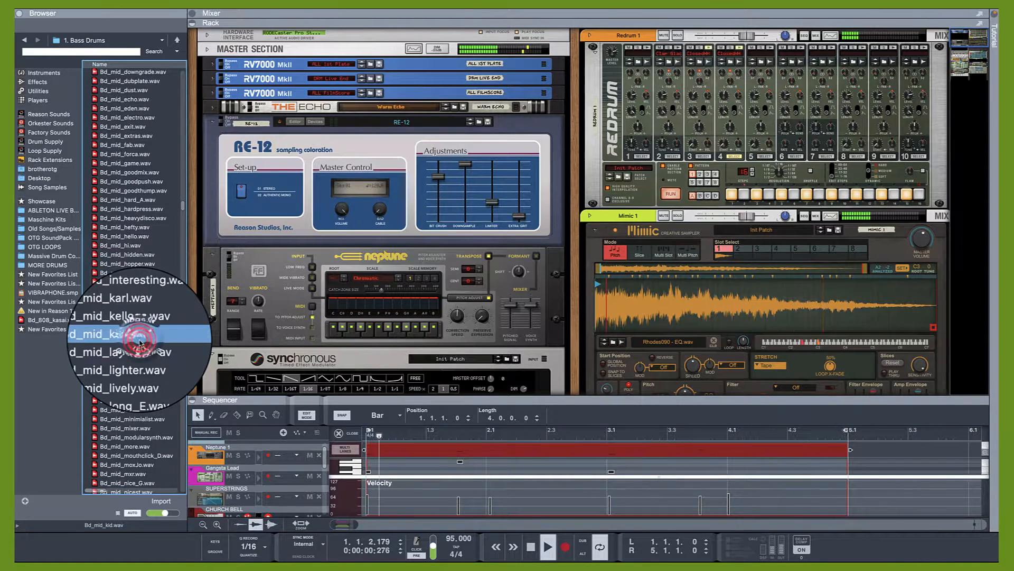
scroll(140, 361, down, 7)
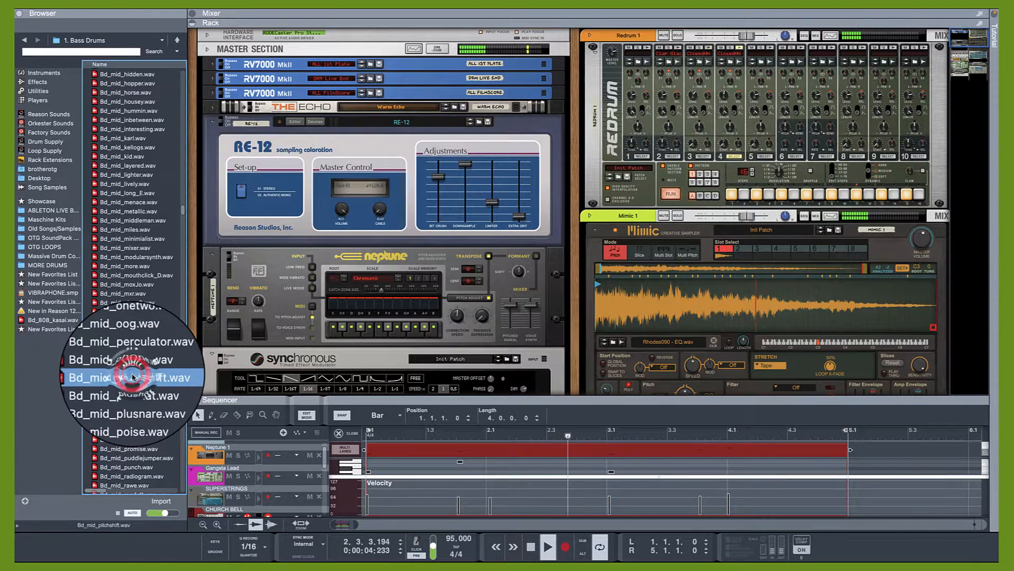
scroll(133, 377, down, 15)
scroll(133, 376, down, 13)
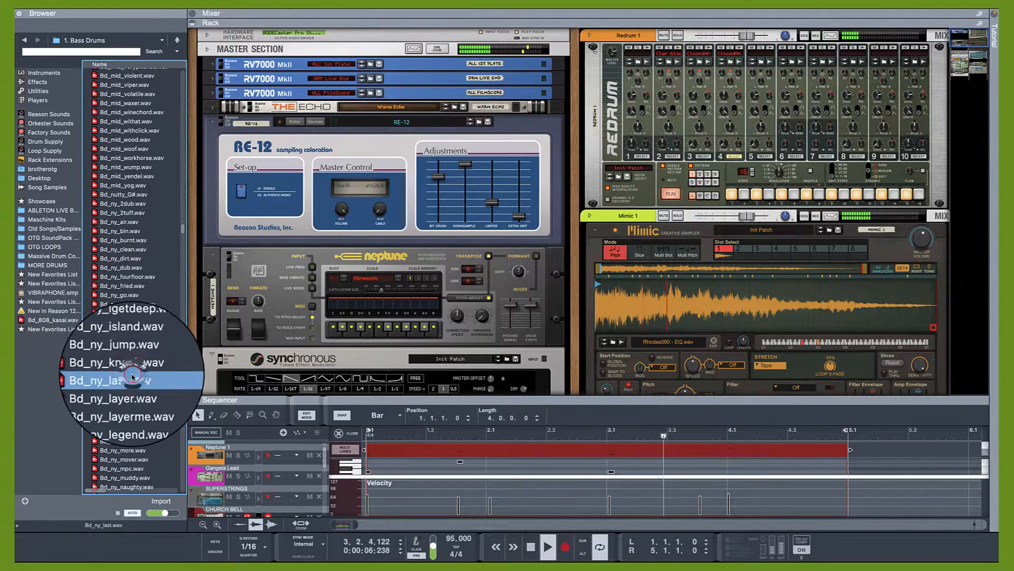
scroll(125, 386, down, 15)
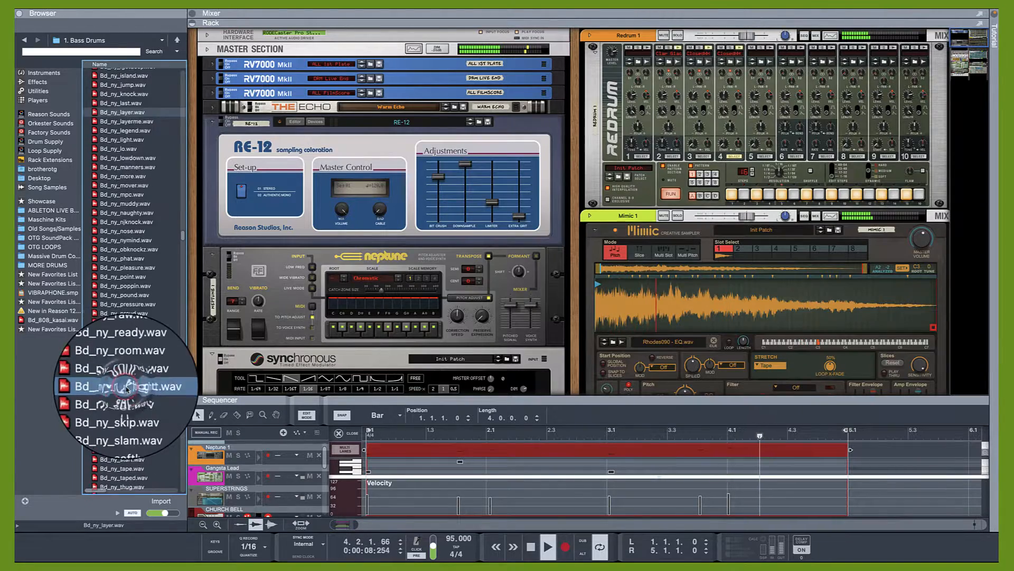
scroll(119, 404, down, 10)
scroll(137, 328, down, 15)
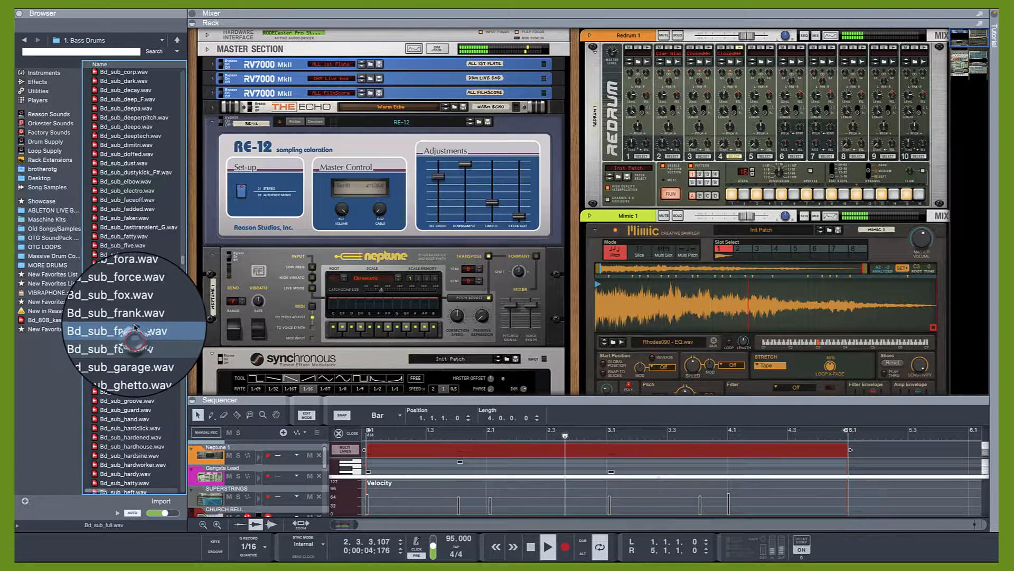
Audition the Bd_sub bass drum samples and load Bd_sub_inthebox.wav into channel 1 of Redrum 1.
click(133, 310)
click(132, 316)
click(126, 362)
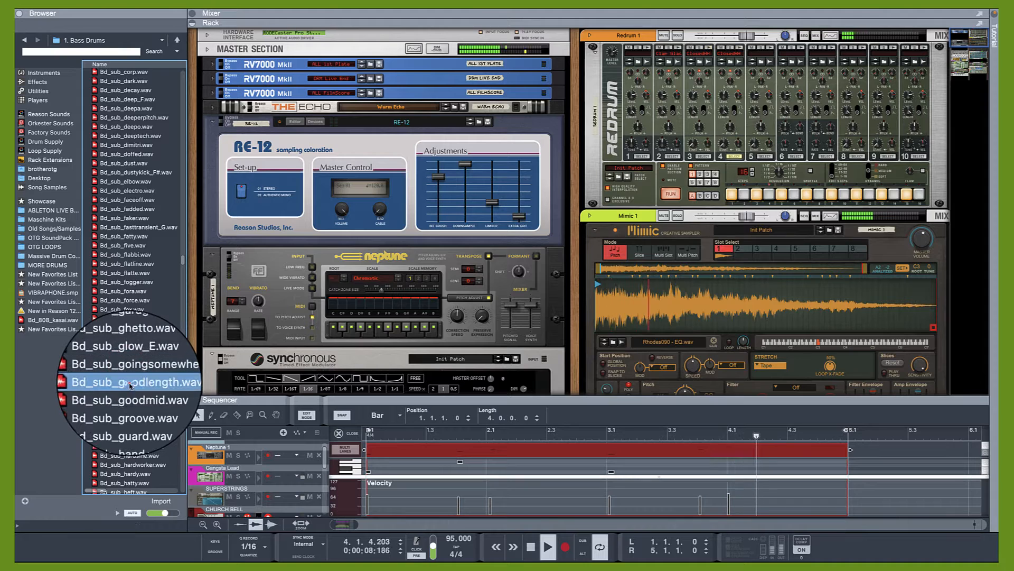
click(121, 398)
click(123, 391)
click(118, 409)
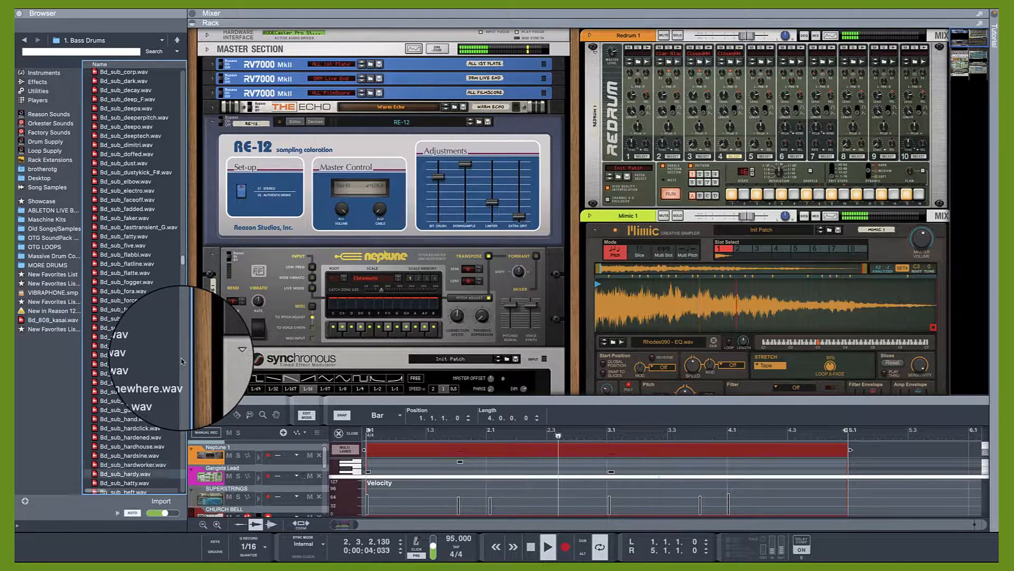
scroll(182, 361, down, 3)
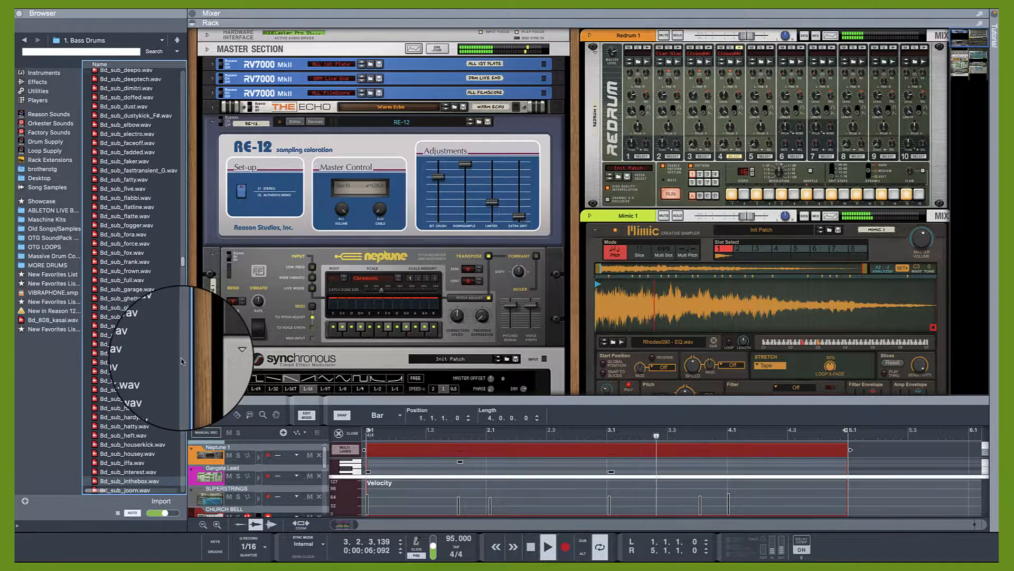
key(Down)
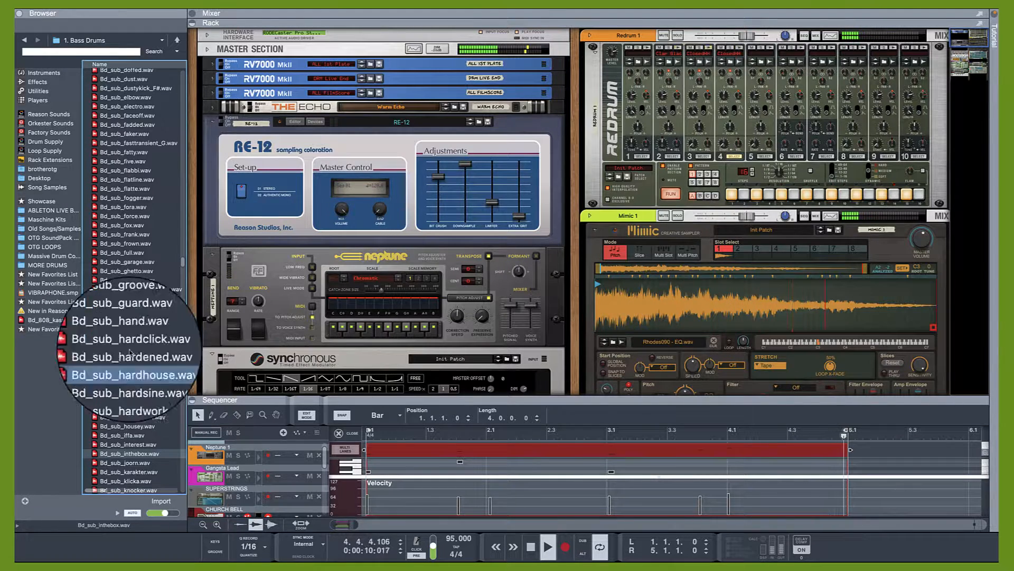
drag(121, 451, 634, 101)
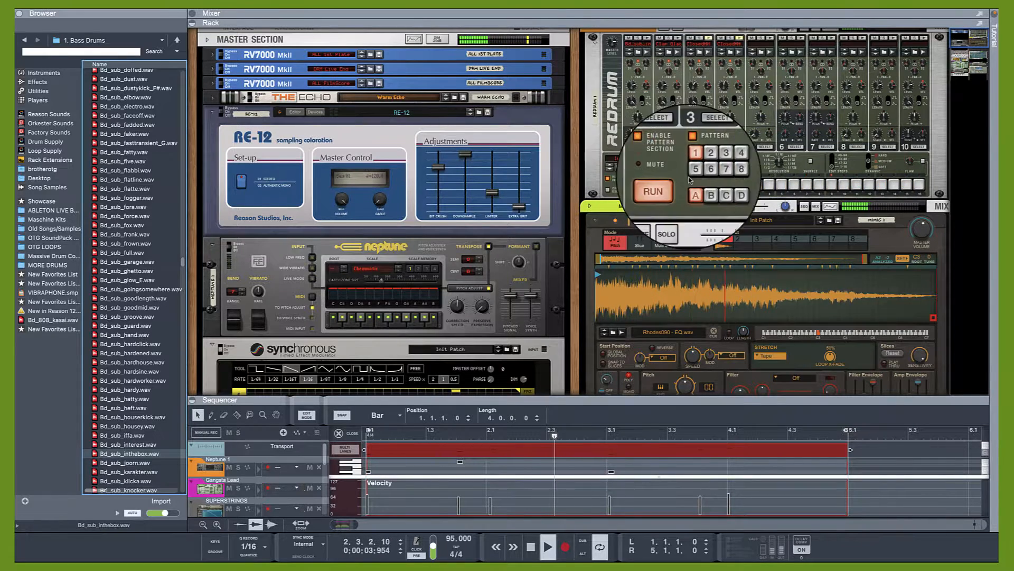
Program a kick pattern for channel 1 on the Redrum step sequencer while the loop plays.
click(739, 177)
click(804, 186)
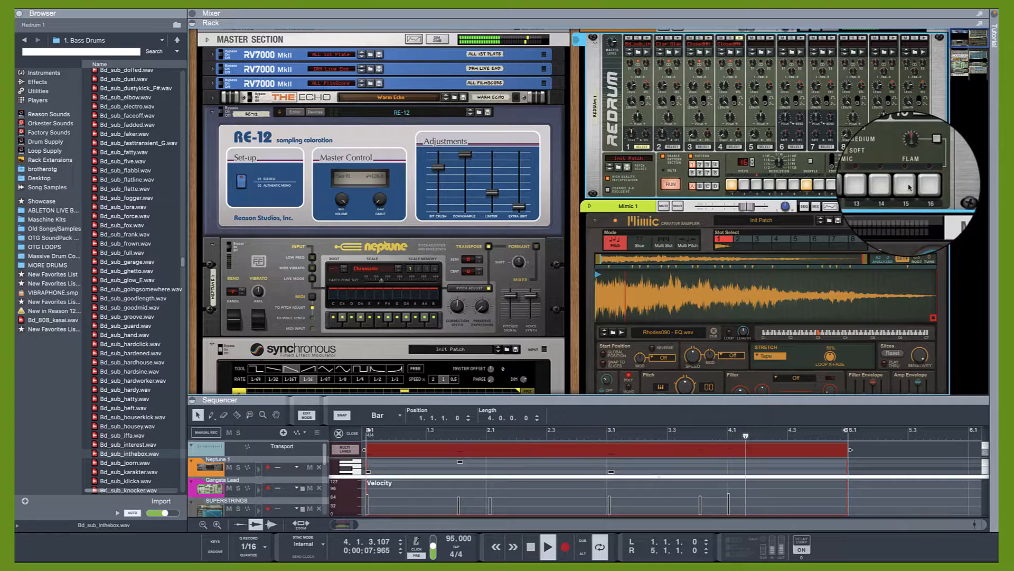
click(758, 185)
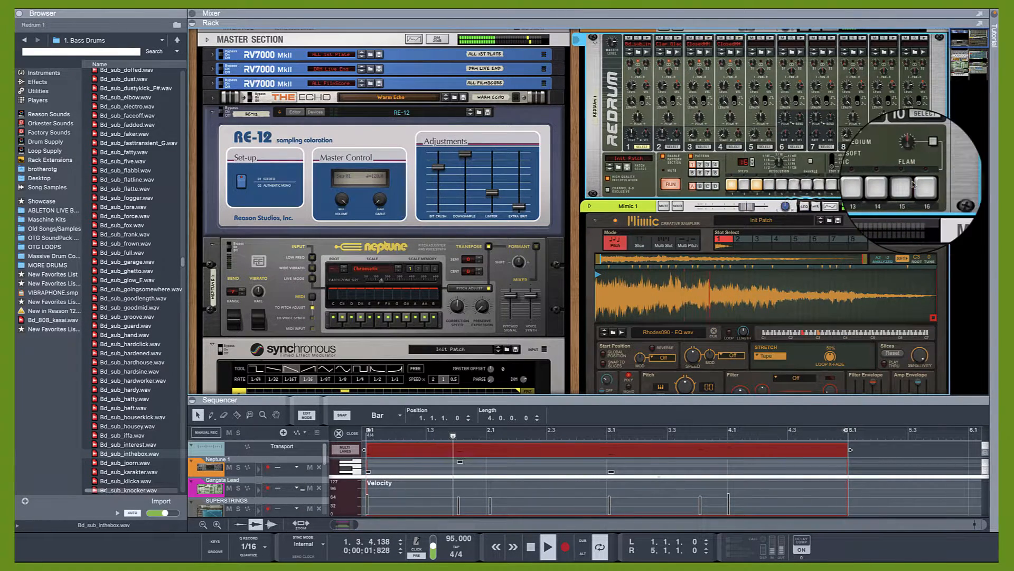
click(758, 186)
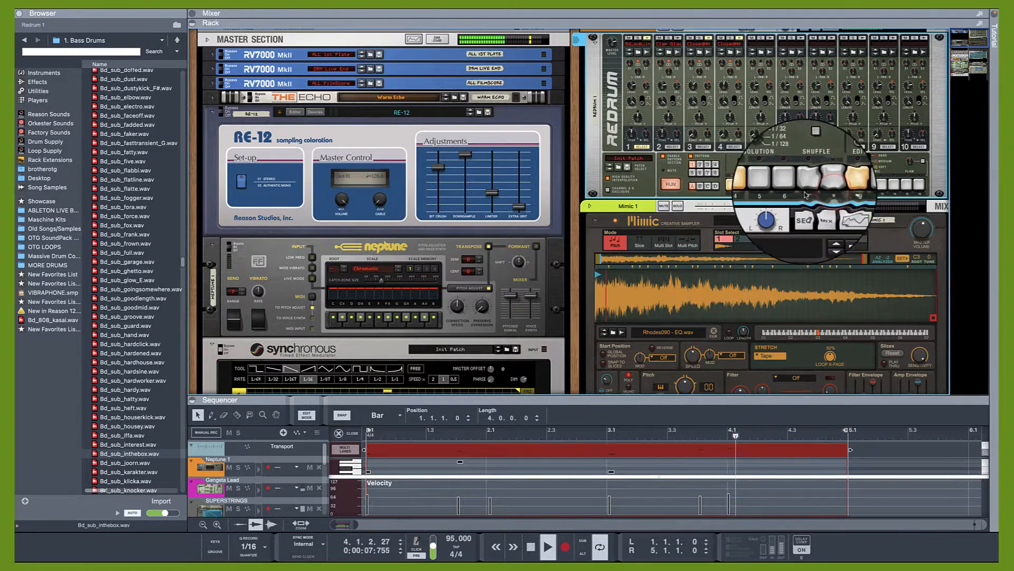
click(902, 190)
click(759, 189)
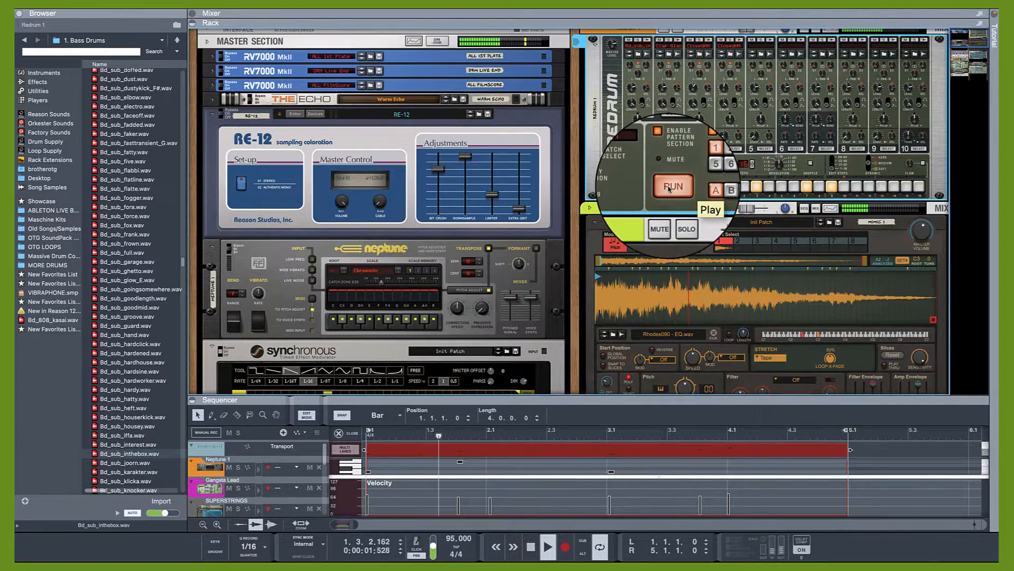
Return to the Reason Drum Supply library, open the 2. Snare Drums folder and look through its samples.
scroll(681, 190, up, 1)
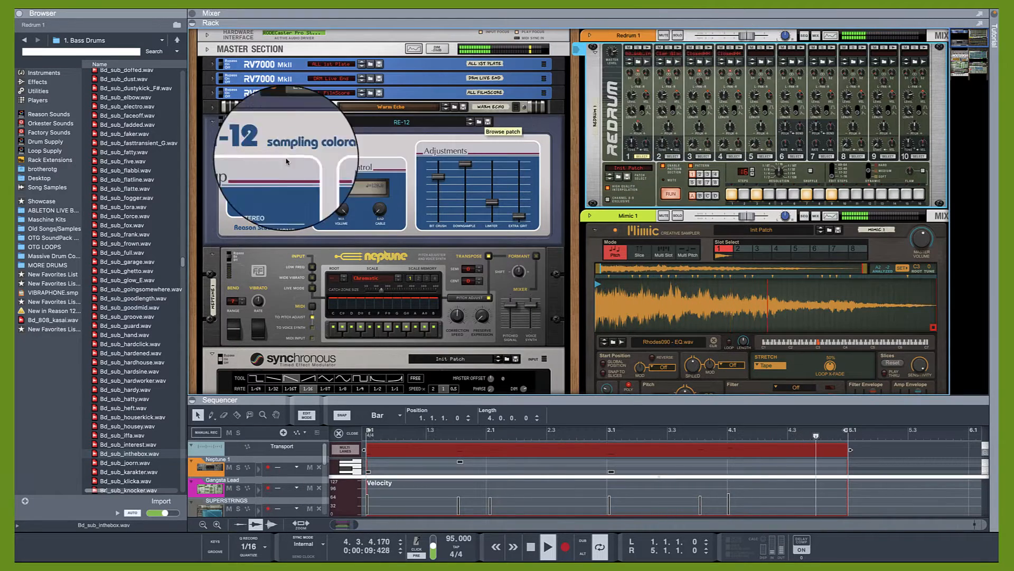
scroll(104, 197, down, 15)
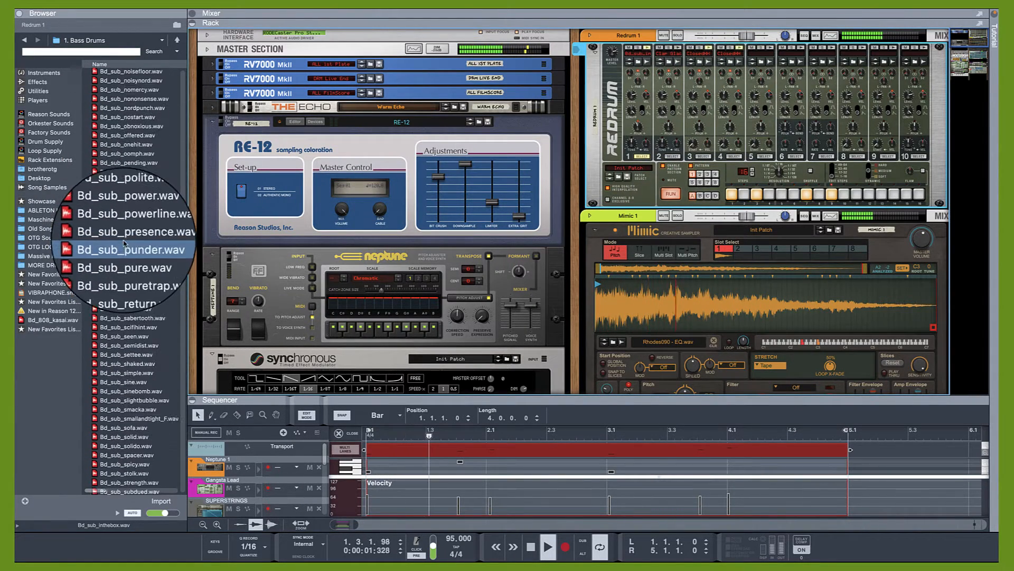
click(40, 141)
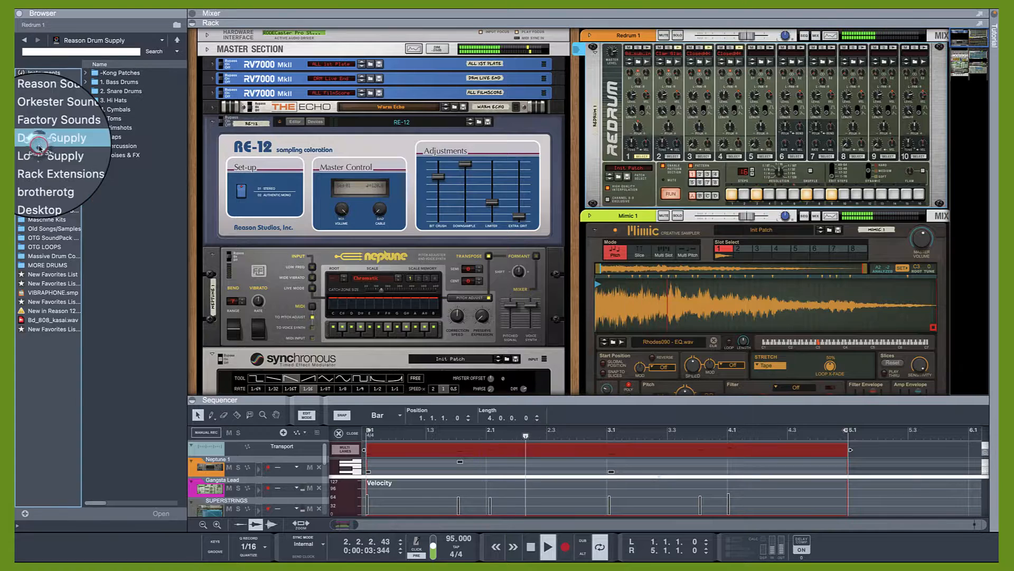
scroll(122, 134, up, 4)
click(136, 91)
double_click(136, 90)
scroll(137, 238, down, 3)
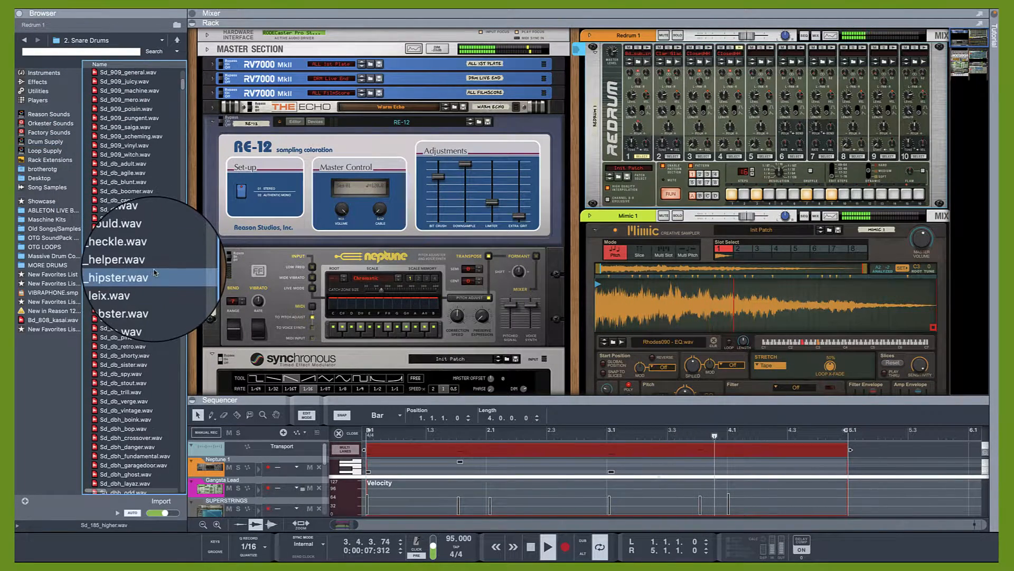
Browse samples for Redrum channel 5 and open the Reason Drum Supply's 2. Snare Drums folder.
click(761, 62)
scroll(169, 277, down, 10)
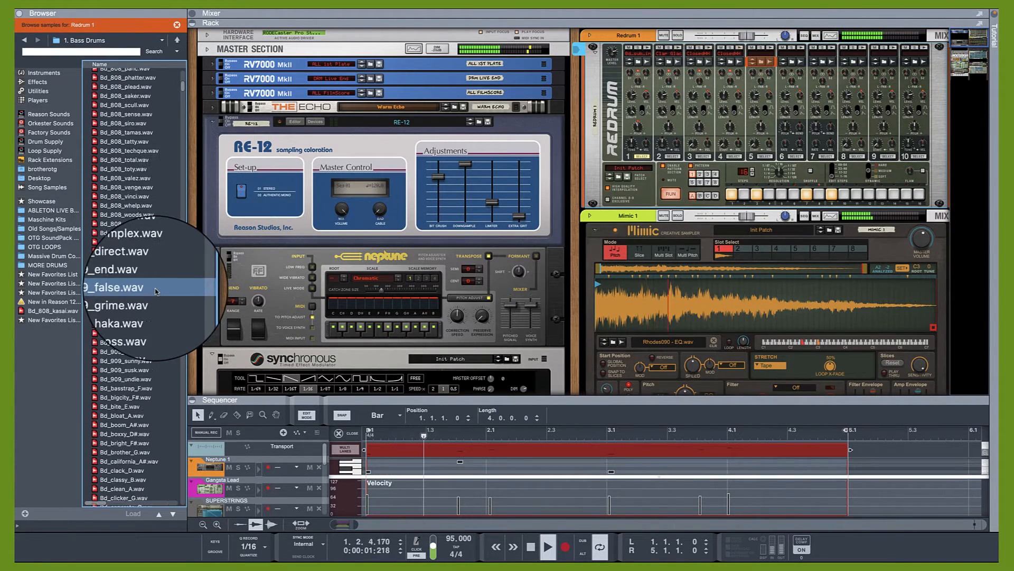
scroll(169, 277, down, 11)
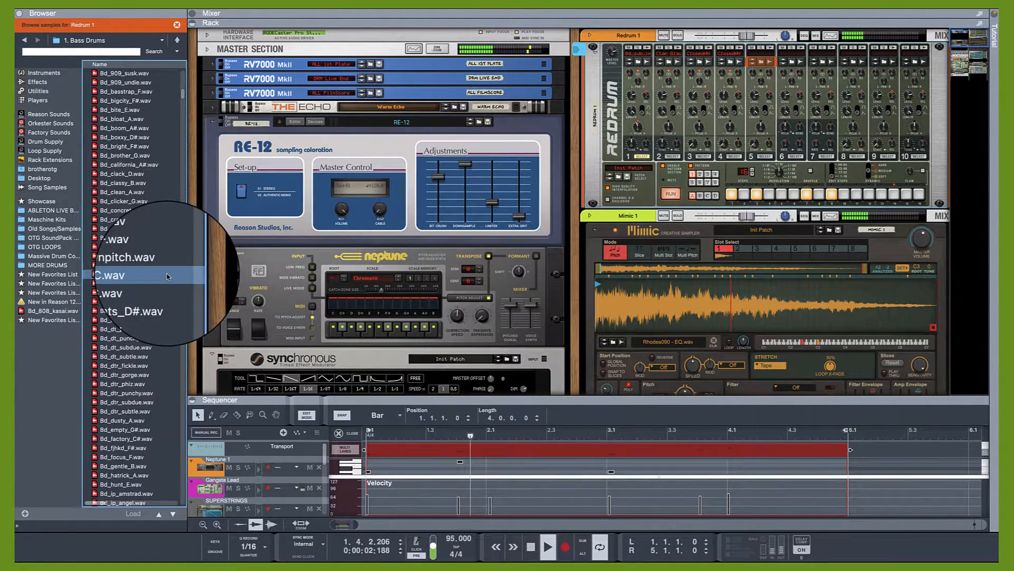
click(61, 42)
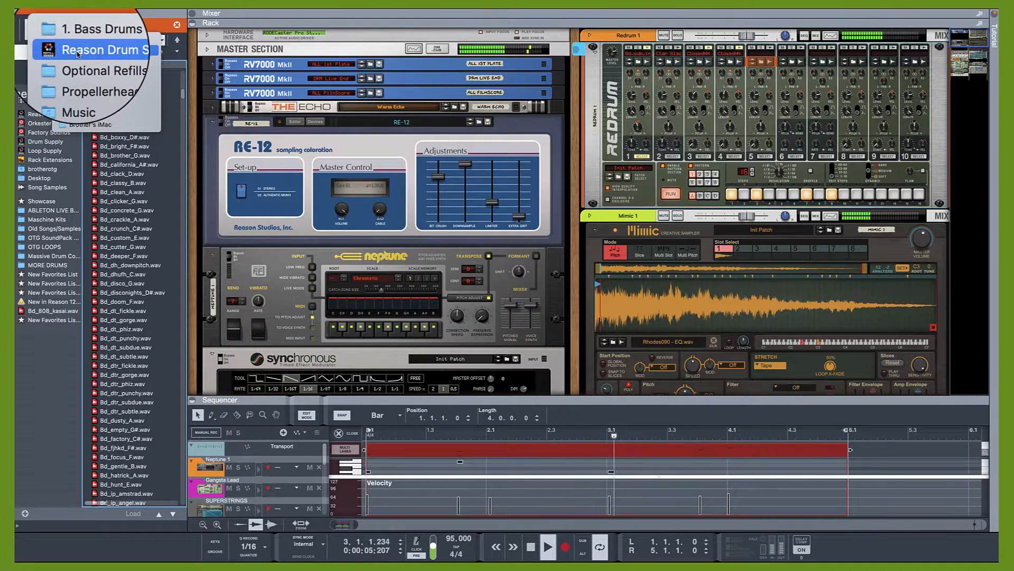
click(78, 53)
click(104, 99)
double_click(105, 93)
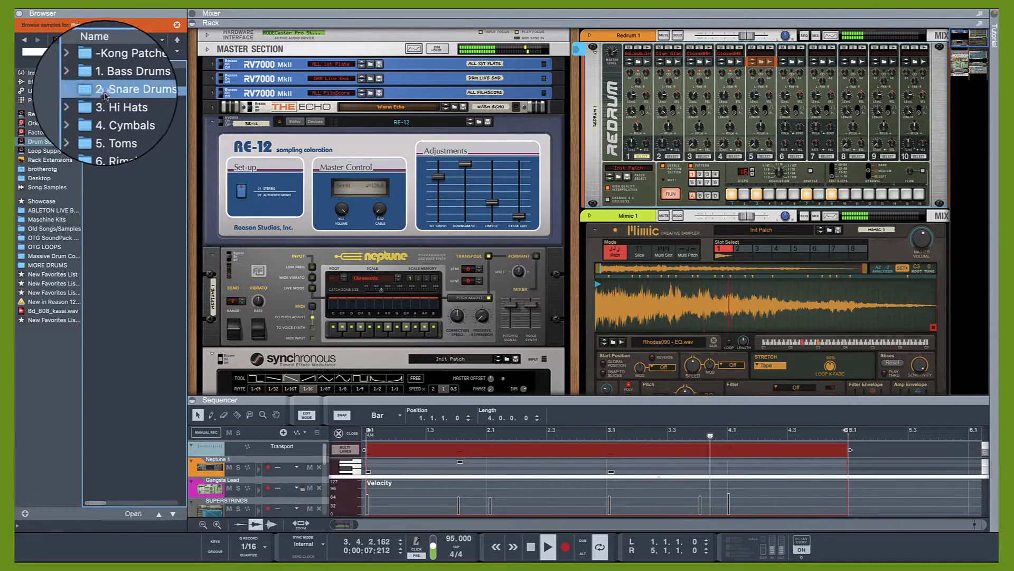
click(104, 94)
Audition snare samples down to the Sd_dbh group and load Sd_dbh_rusty.wav into Redrum channel 5.
click(153, 273)
scroll(154, 275, down, 10)
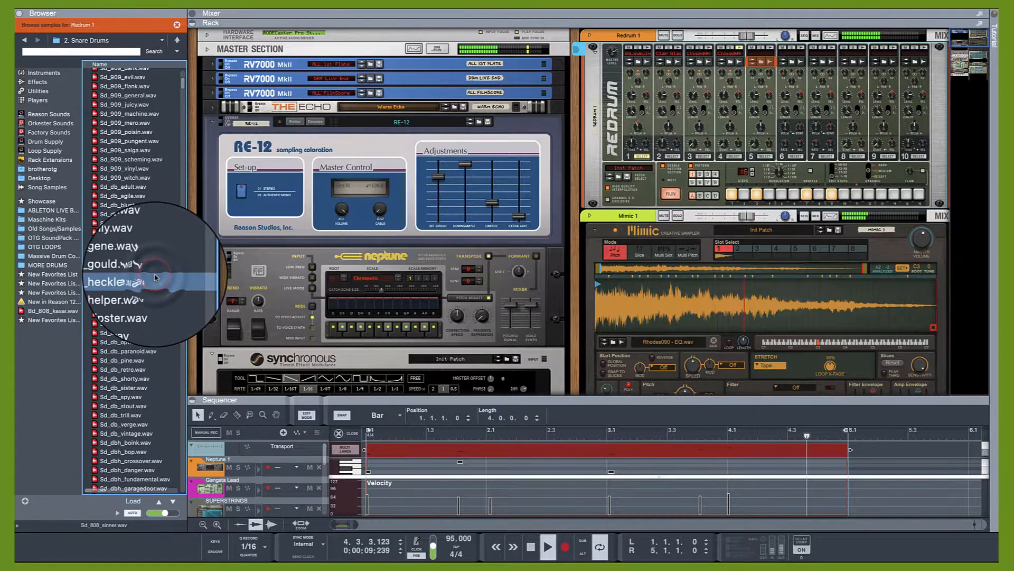
click(153, 275)
scroll(153, 274, down, 11)
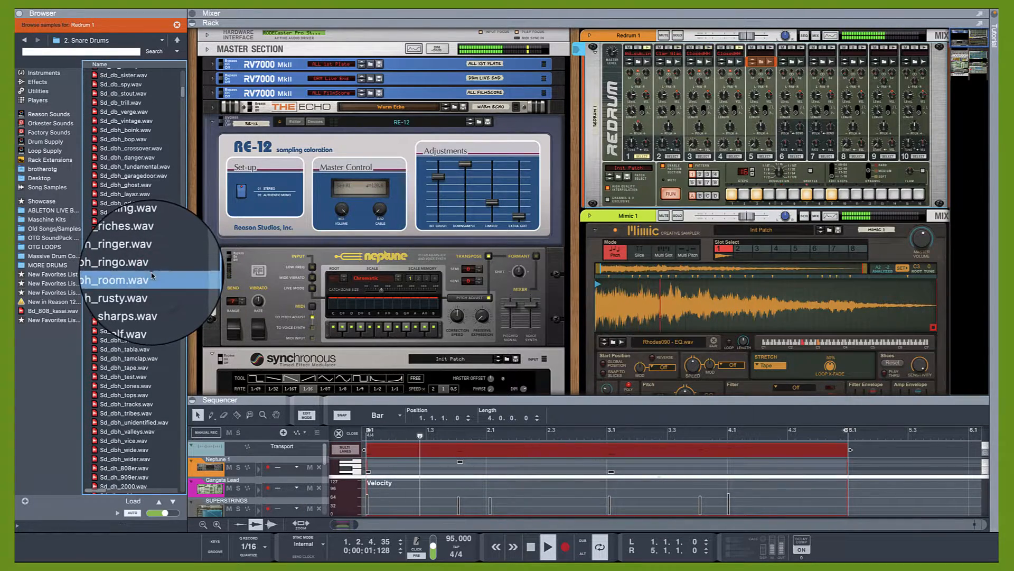
click(124, 286)
click(124, 294)
drag(122, 286, 763, 87)
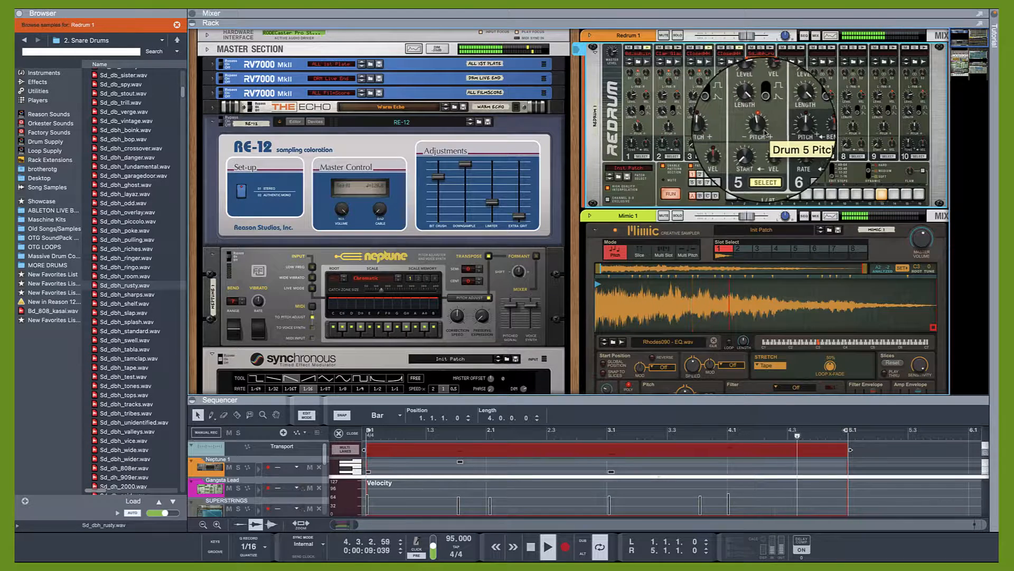
Browse on through the Sd_dh snares and load Sd_dh_contorted.wav into Redrum channel 6.
scroll(112, 328, down, 12)
click(112, 332)
scroll(112, 332, down, 4)
click(112, 333)
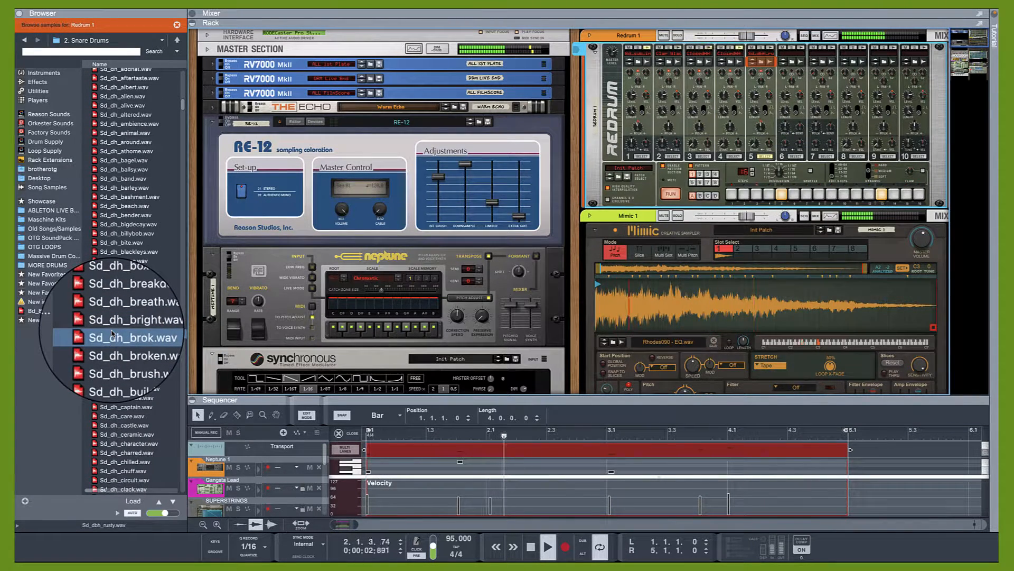
scroll(112, 333, down, 11)
click(112, 334)
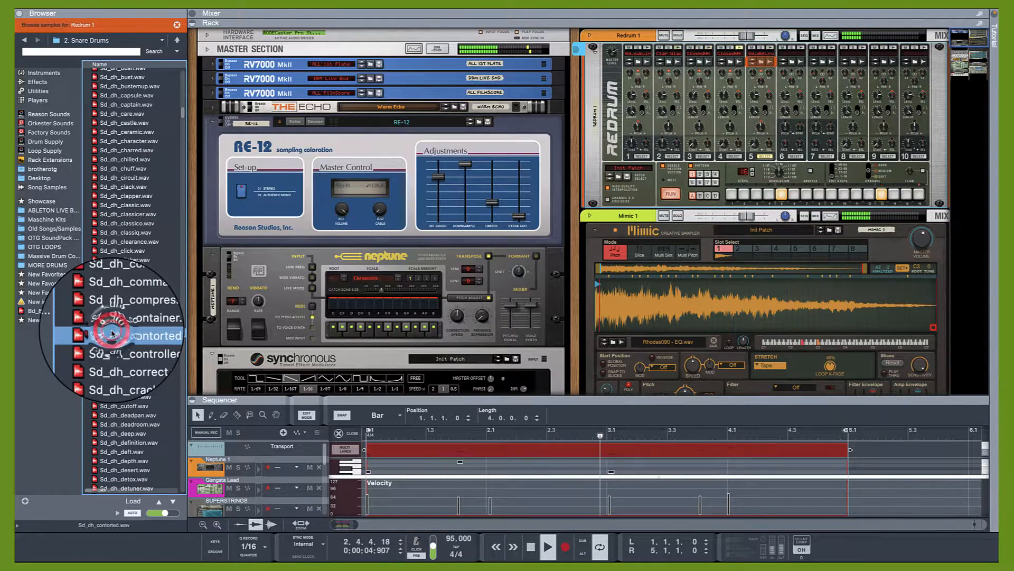
drag(112, 334, 791, 141)
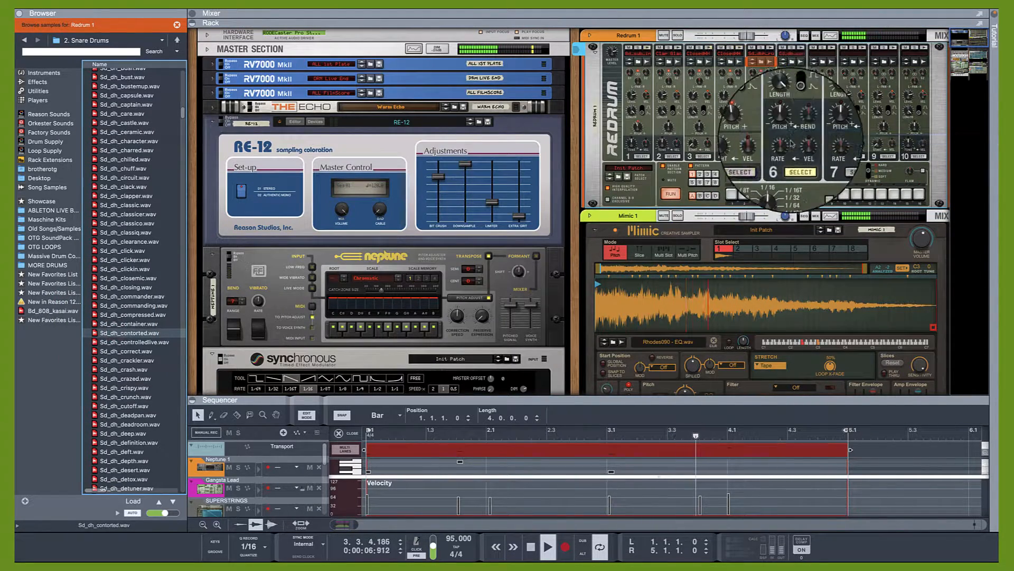
Place channel 6 snare hits on steps 5 and 13 and switch its sample to a nearby Sd_dh snare.
click(783, 195)
click(886, 195)
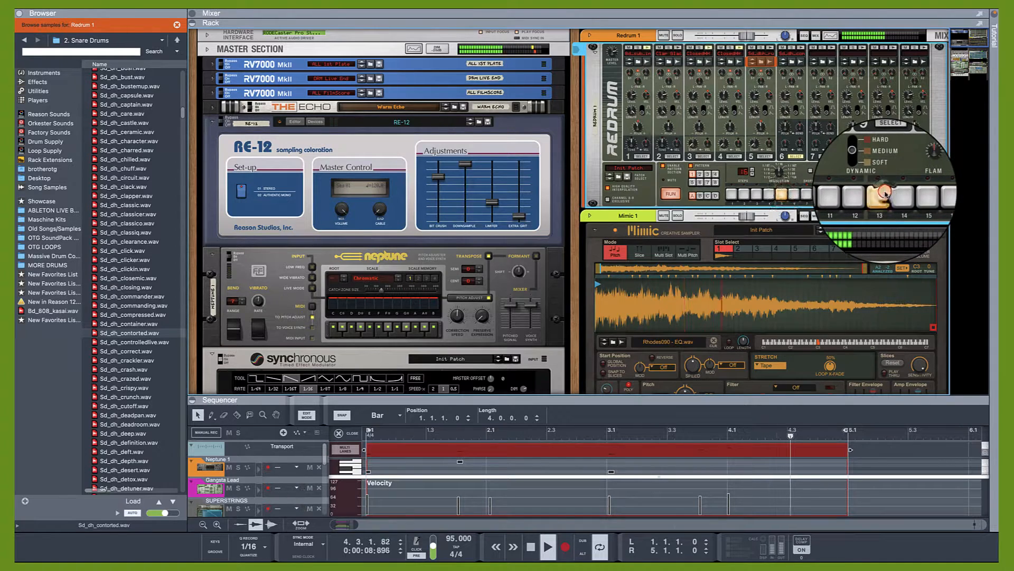
click(784, 60)
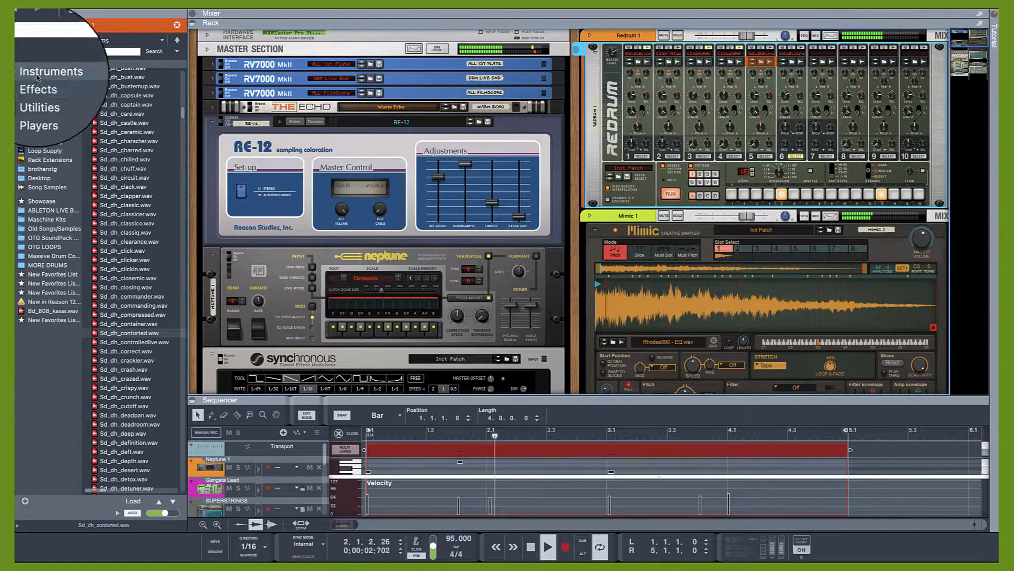
Return to the Drum Supply's 1. Bass Drums folder and load Bd_kck_bitty.wav into Redrum channel 7.
click(33, 133)
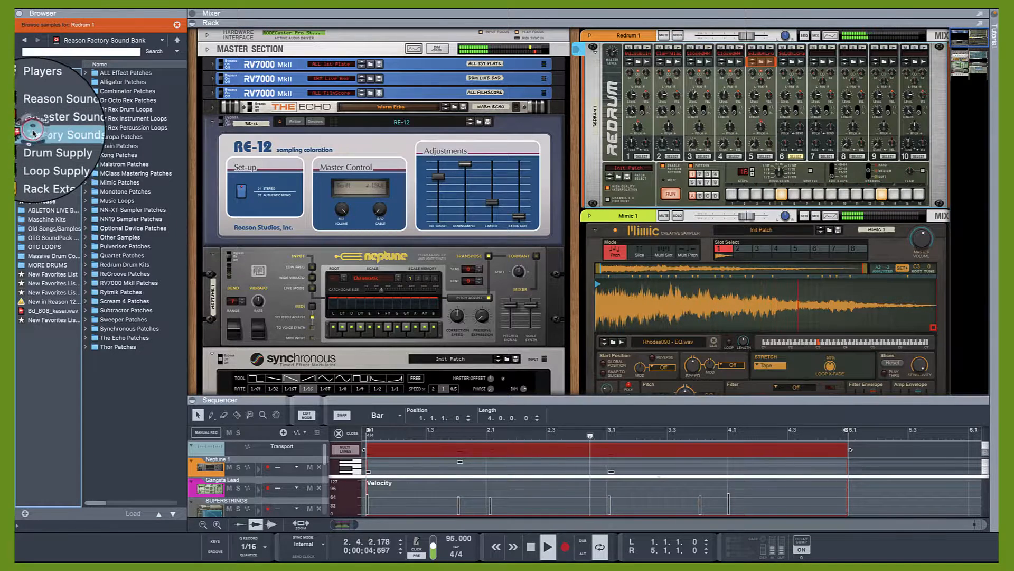
click(33, 142)
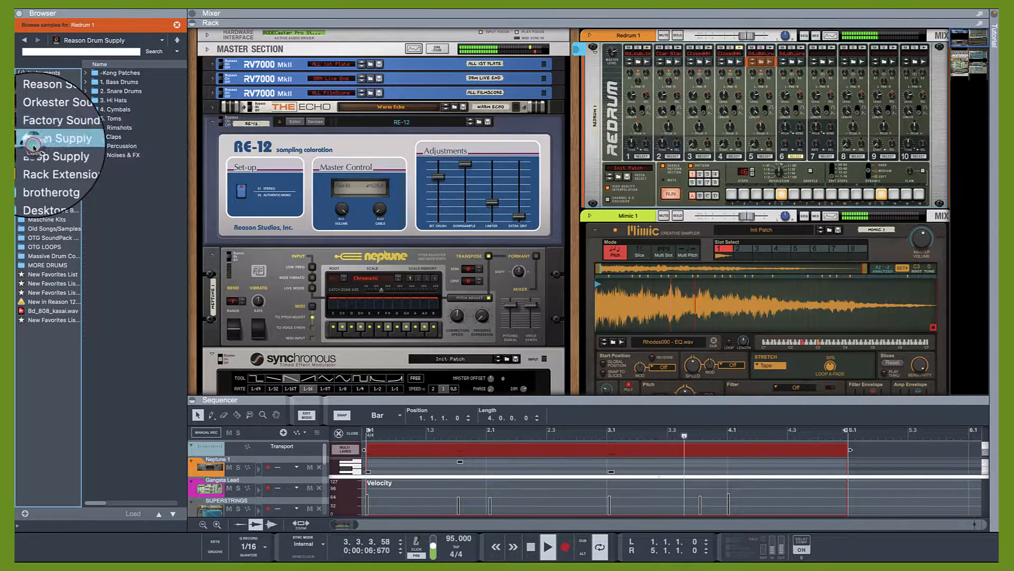
double_click(119, 82)
scroll(143, 241, down, 10)
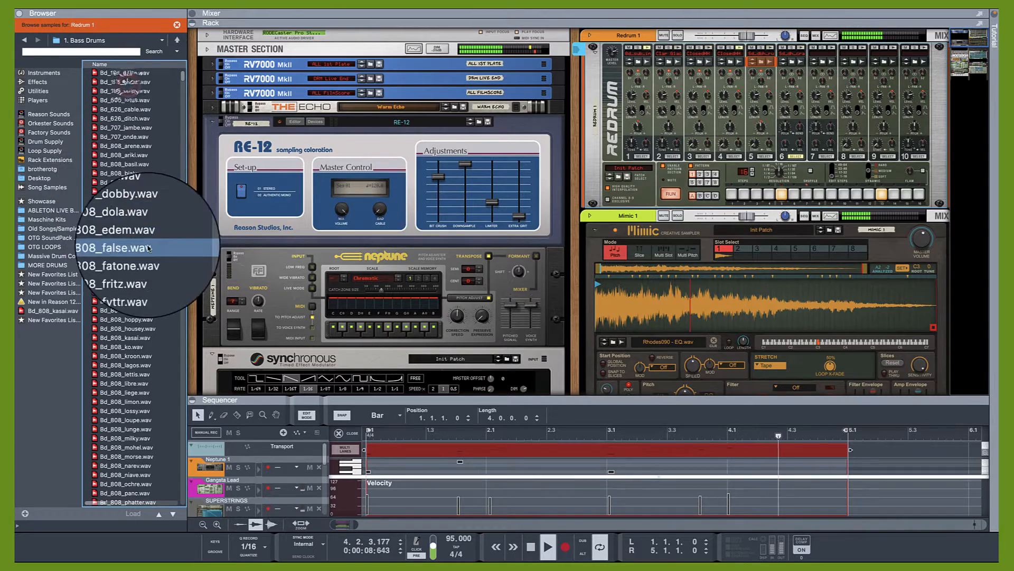
click(140, 246)
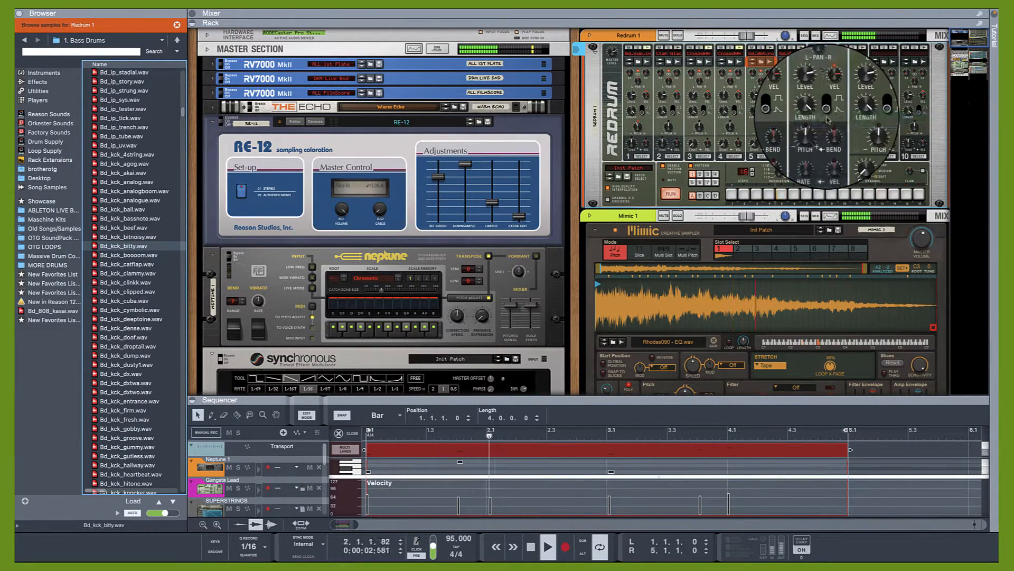
Program a kick pattern for channel 7 on the Redrum step sequencer and try a neighbouring sample.
click(765, 200)
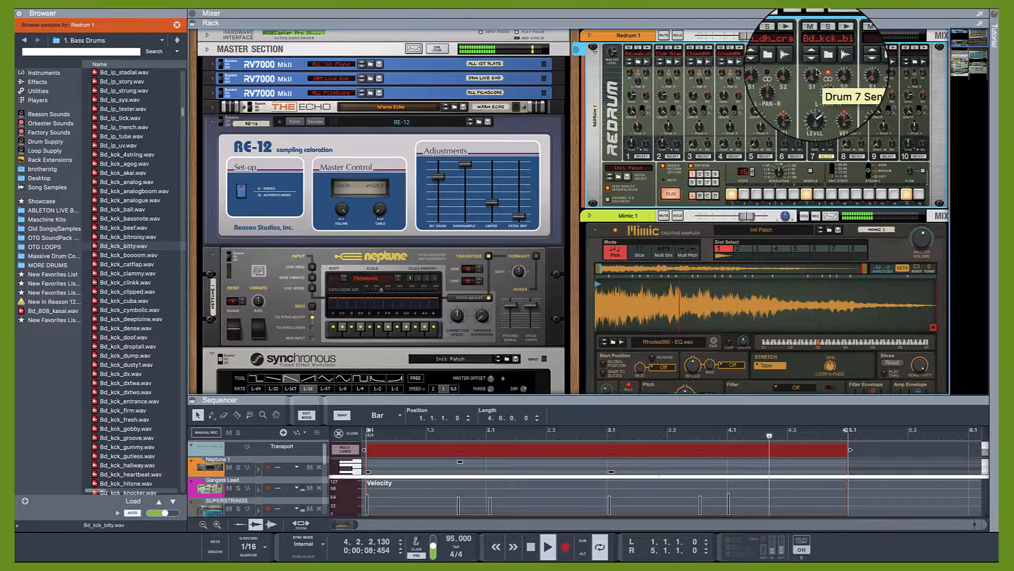
click(814, 63)
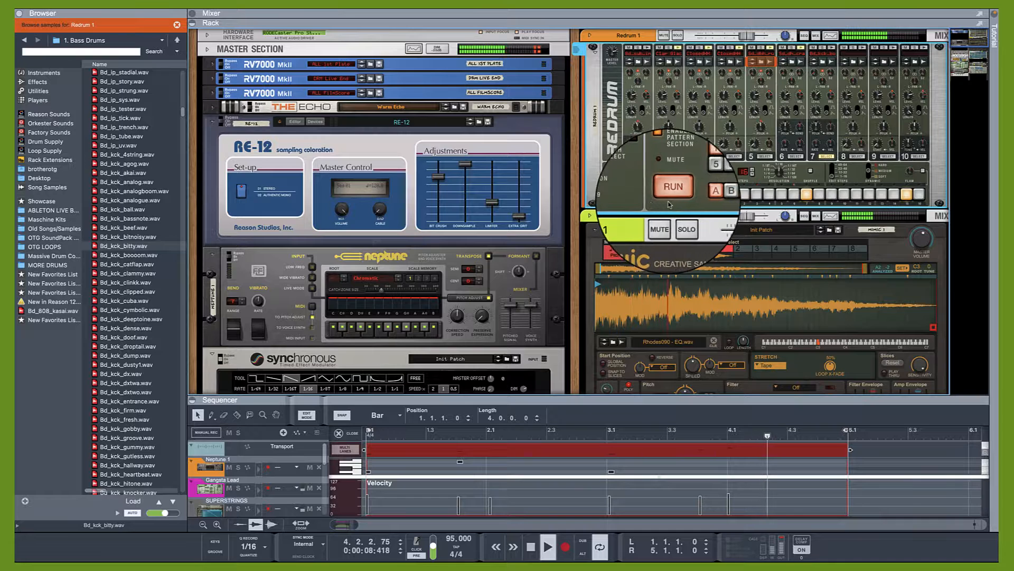
Solo Redrum 1 to listen to the drum pattern on its own and release the solo.
click(677, 35)
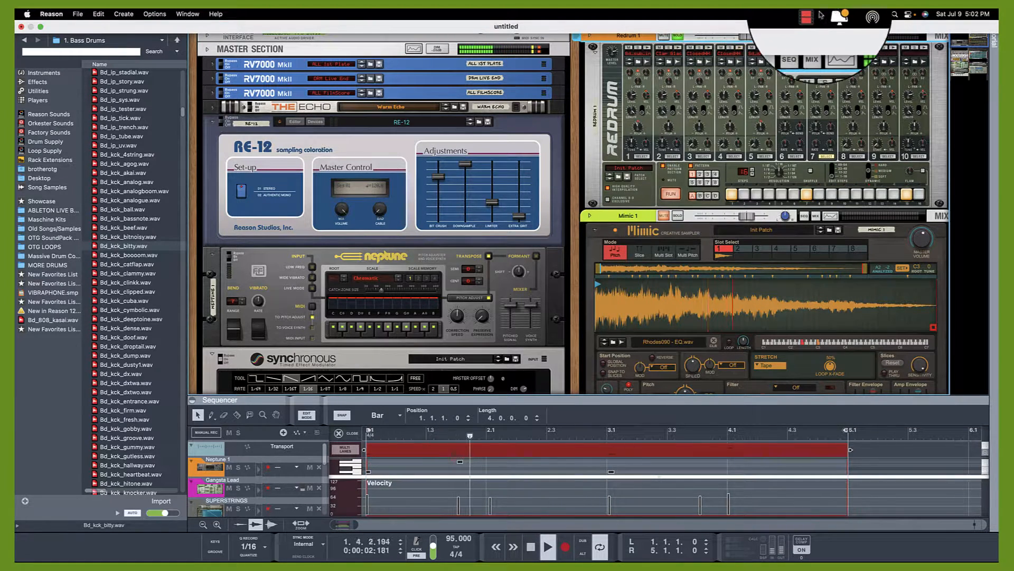
click(811, 15)
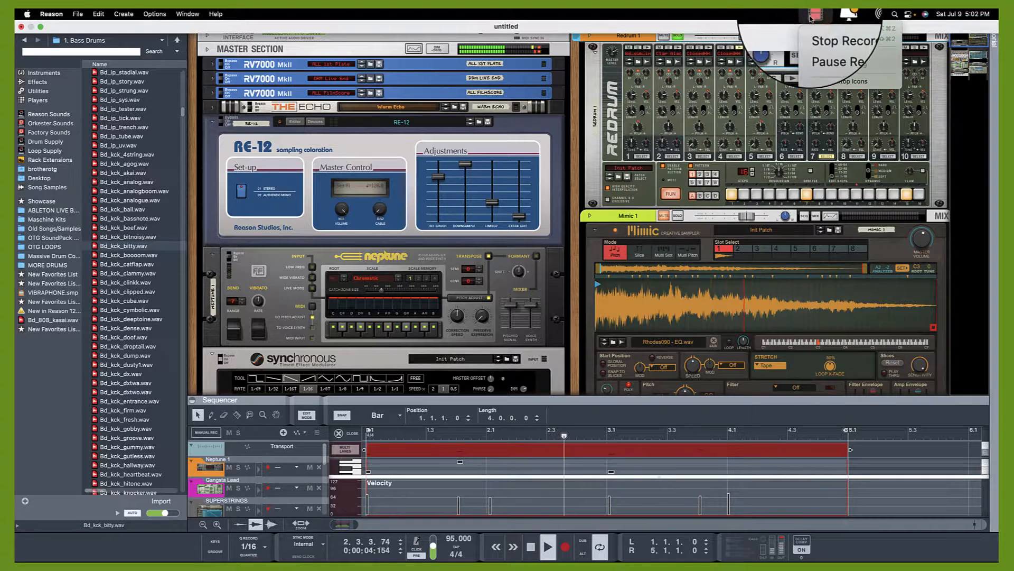
click(819, 43)
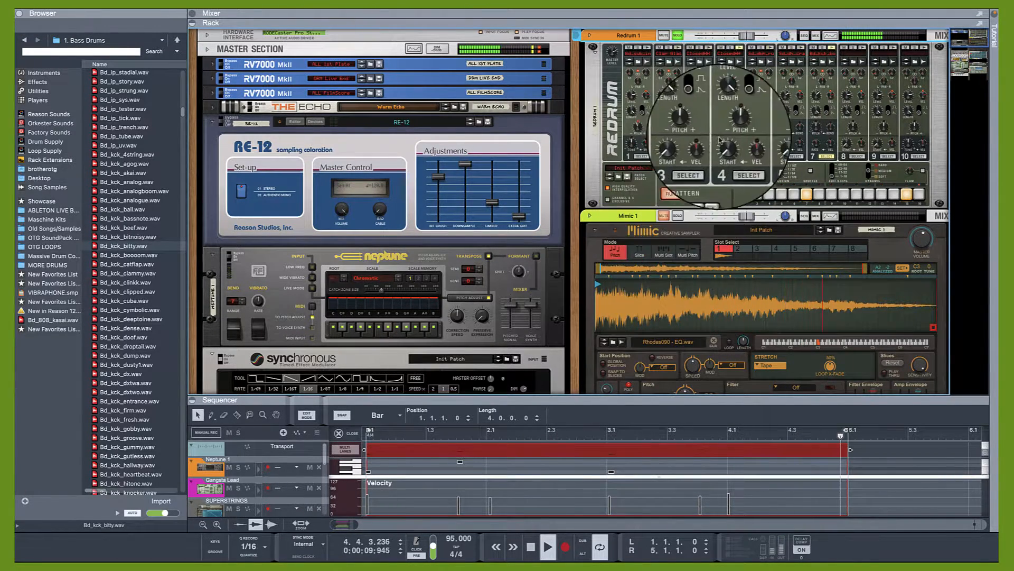
click(720, 48)
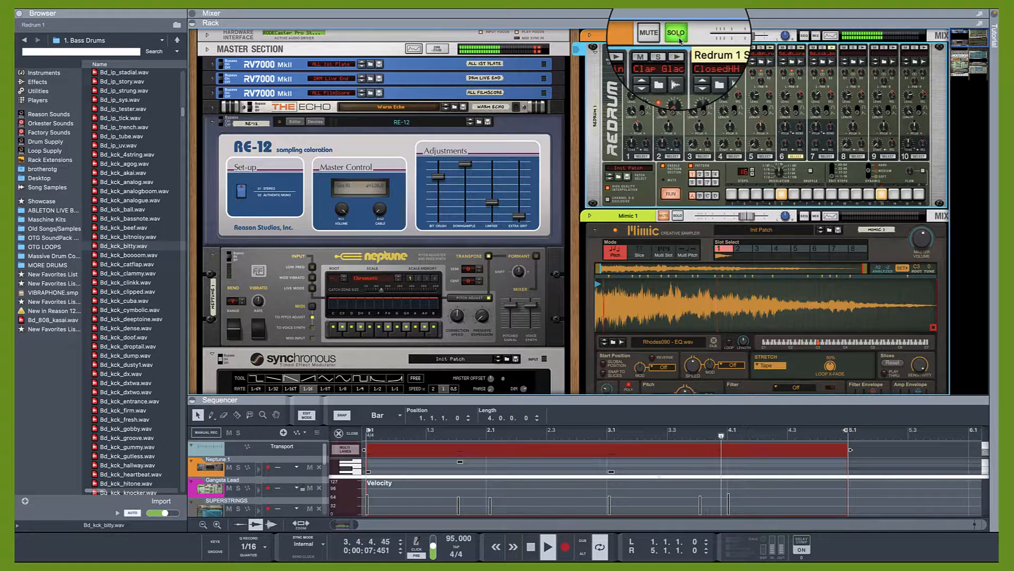
click(678, 35)
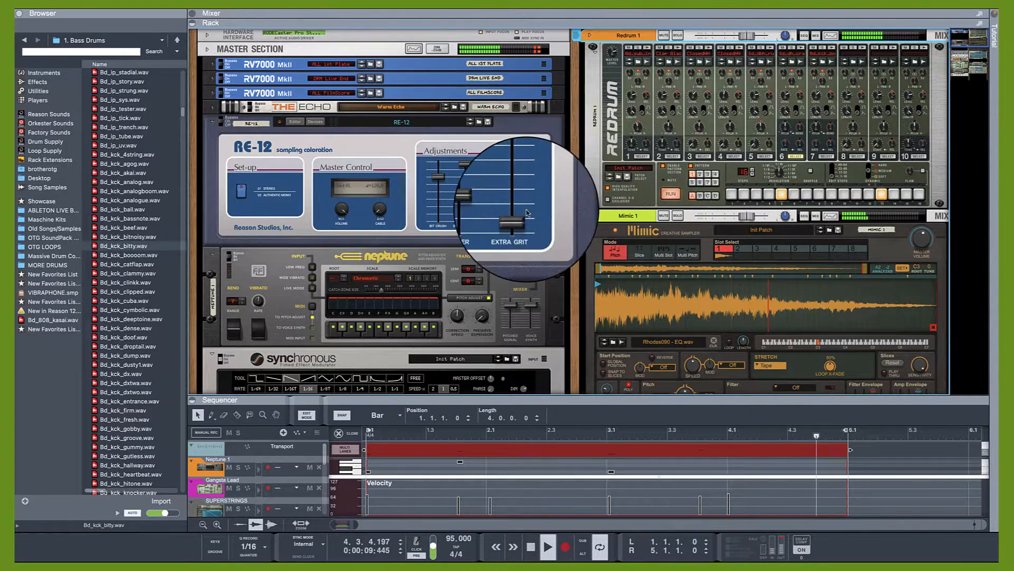
Copy Redrum 1's pattern 1 and paste it into pattern 2.
drag(497, 397, 519, 391)
right_click(717, 84)
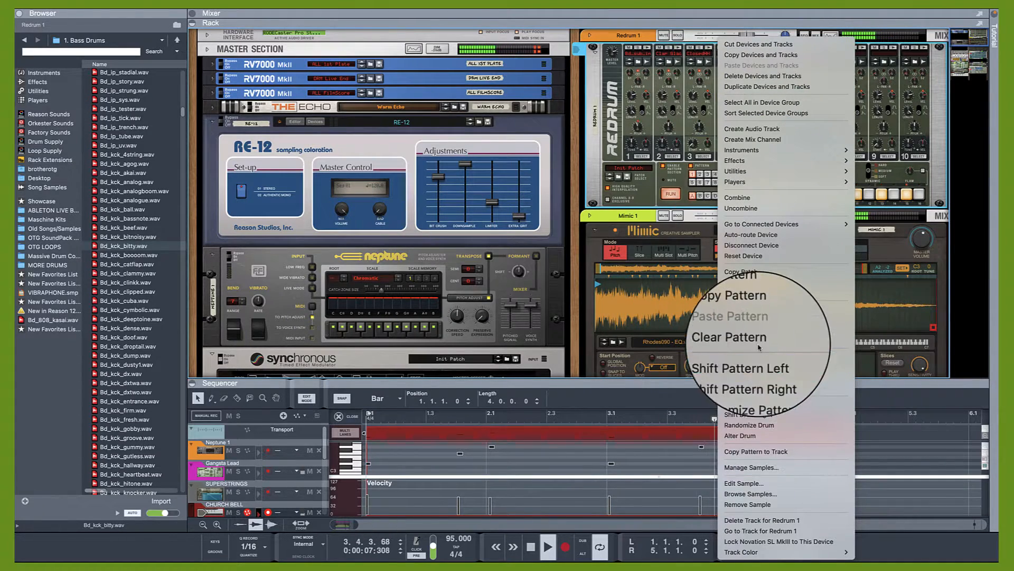
click(753, 325)
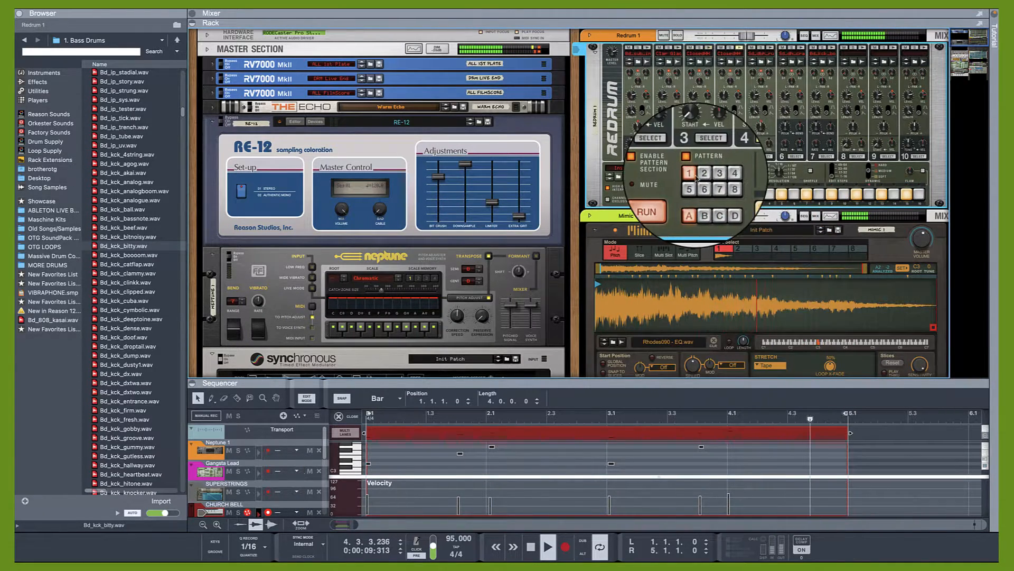
click(703, 175)
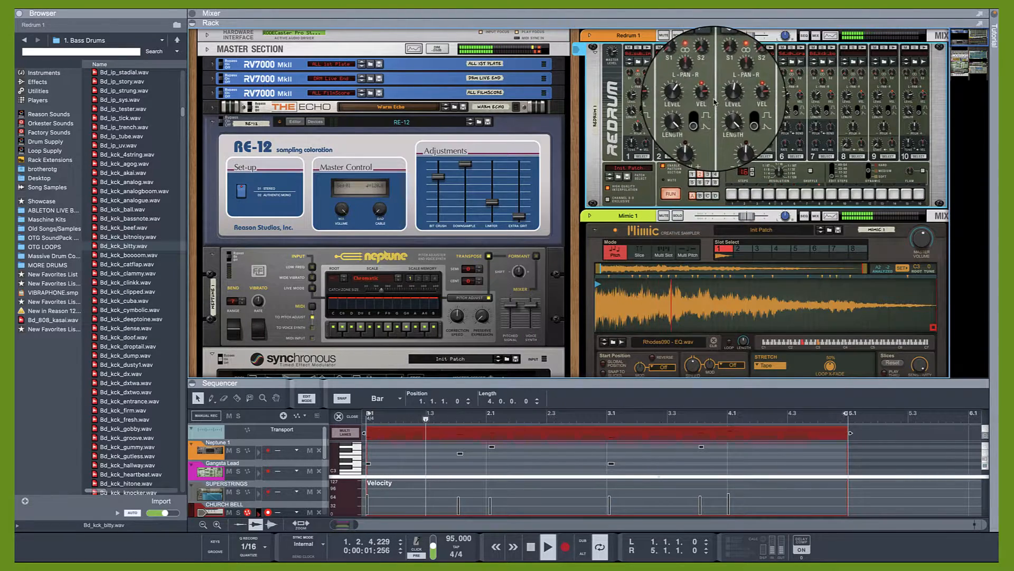
right_click(718, 37)
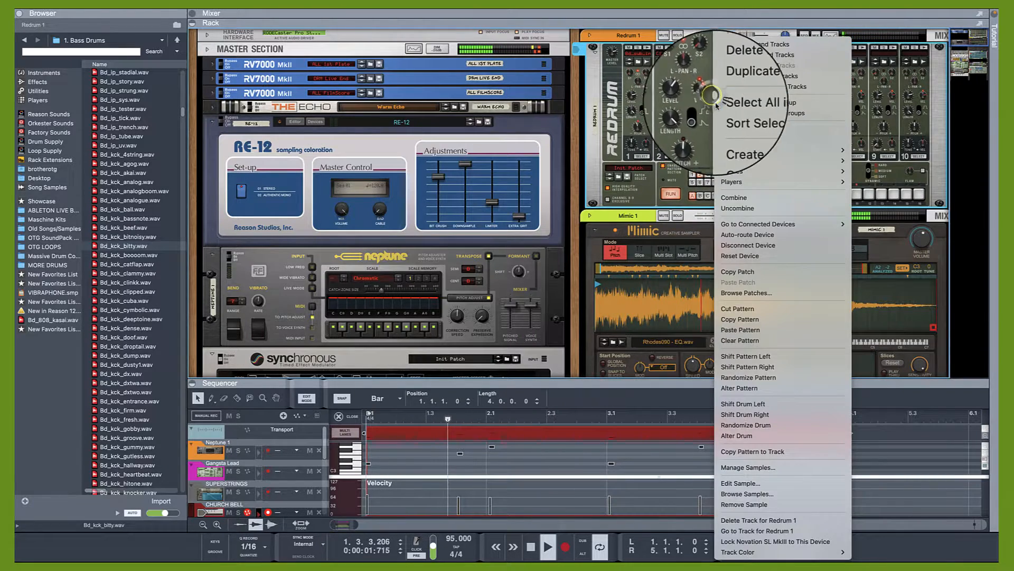
click(754, 325)
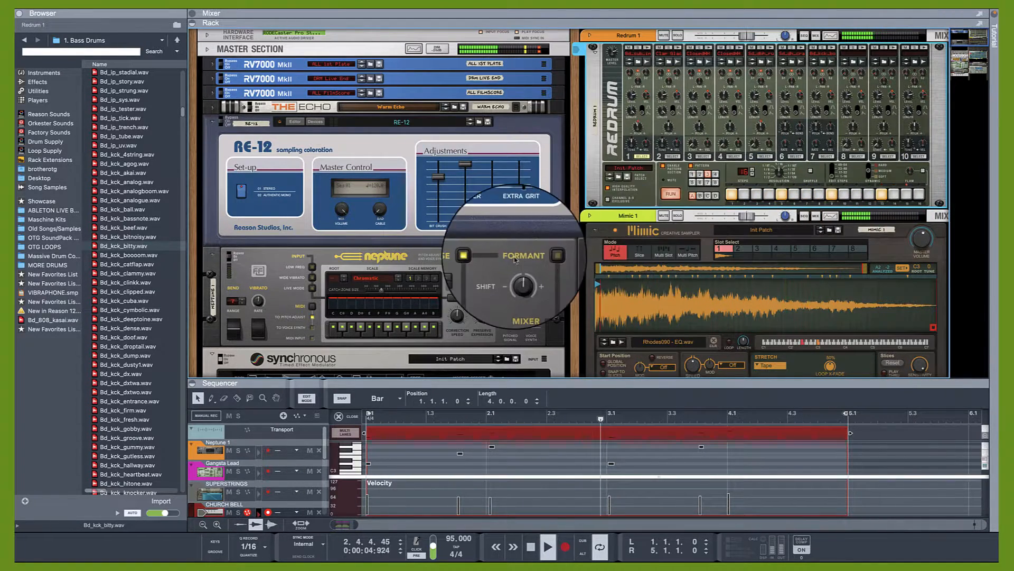
Enlarge the sequencer and switch from clip editing to the arrangement view of all tracks.
drag(224, 380, 272, 78)
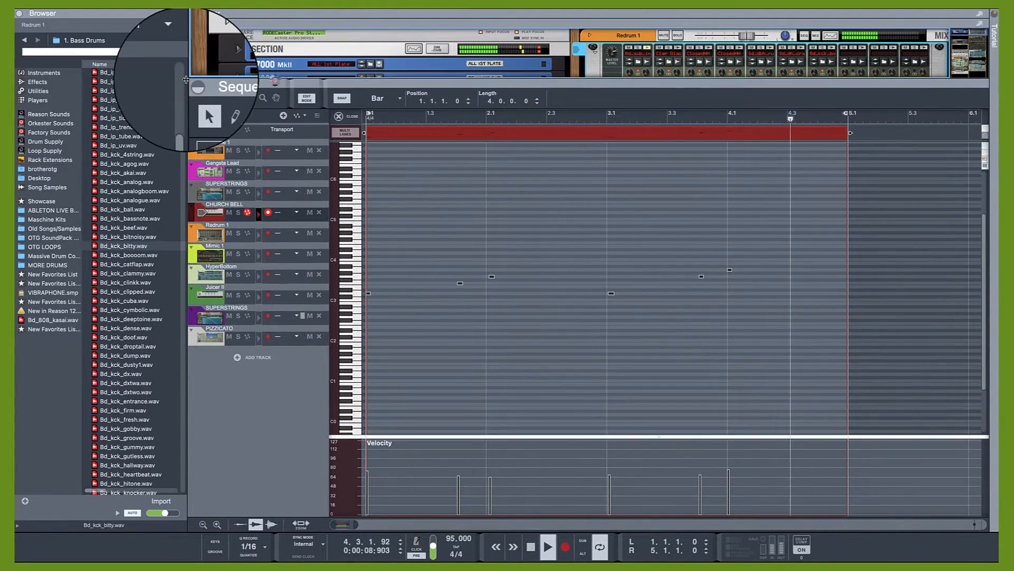
click(192, 84)
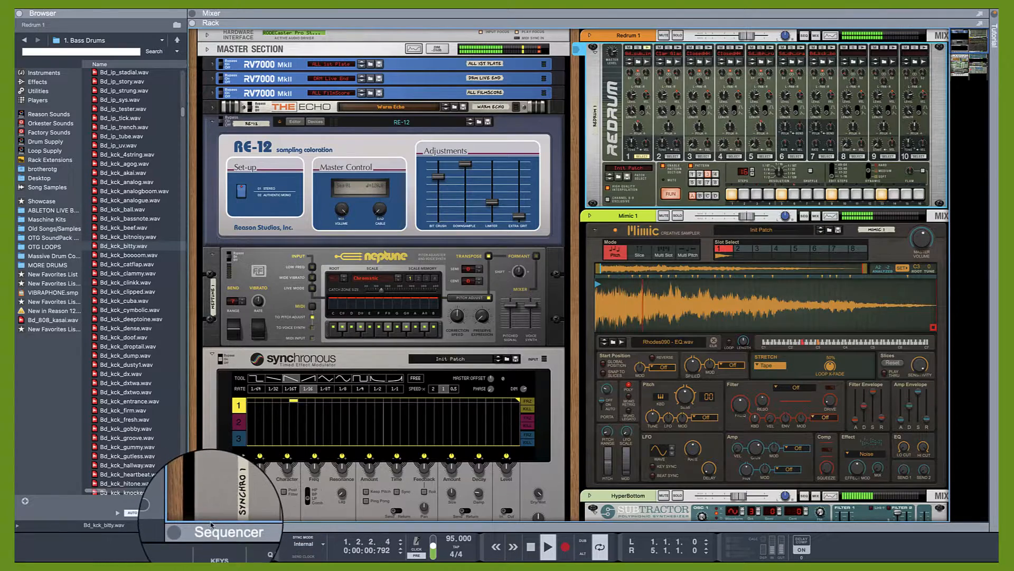
click(192, 527)
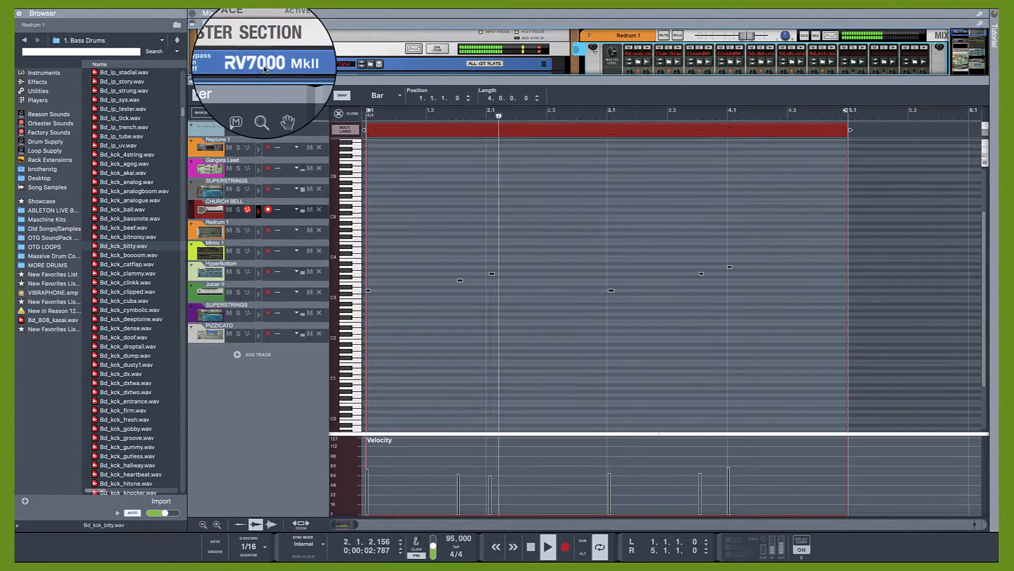
click(306, 97)
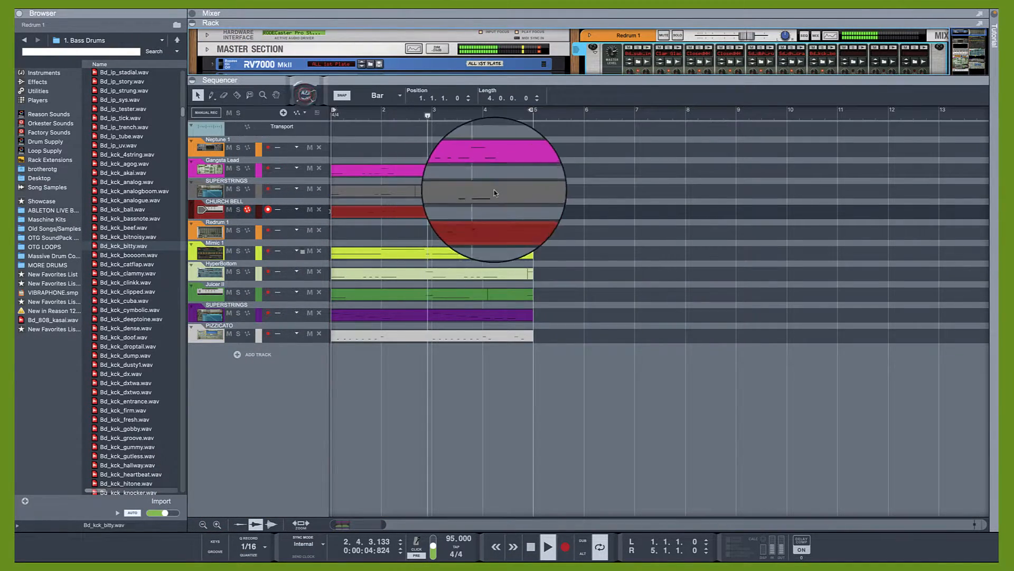
Select the four-bar clips on all tracks and duplicate them repeatedly until the copies reach bar 49.
drag(543, 157, 302, 384)
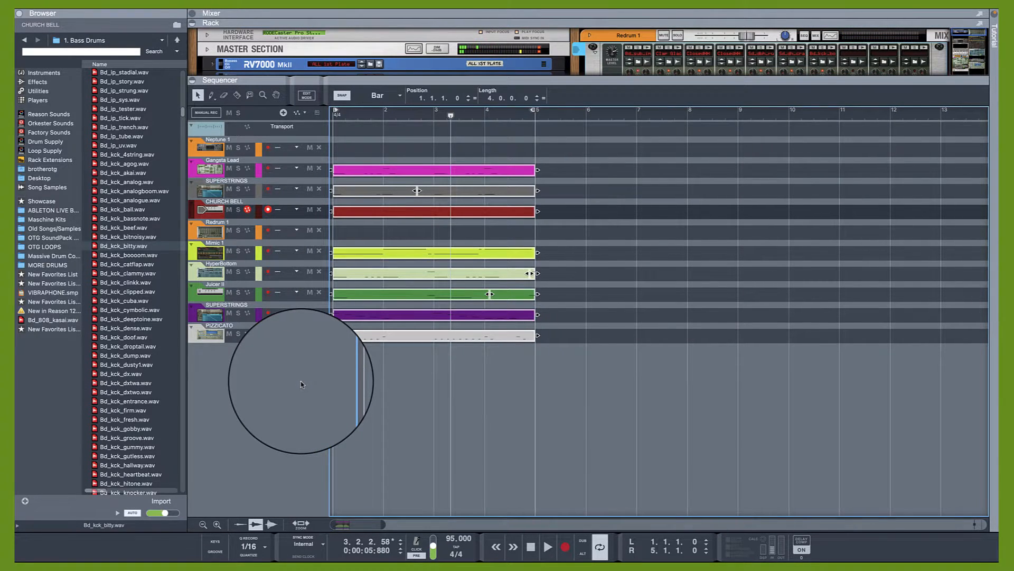
key(ctrl+d)
key(ctrl+d)
key(ctrl+d)
key(ctrl+d)
key(ctrl+d)
key(ctrl+d)
key(ctrl+d)
key(ctrl+d)
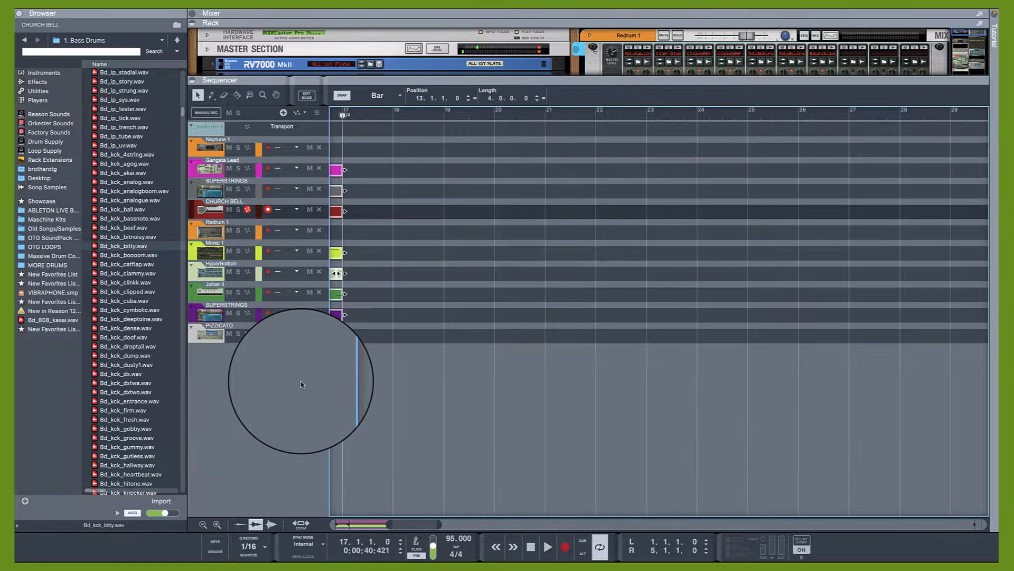
key(ctrl+d)
key(ctrl+d)
key(ctrl+d)
key(ctrl+d)
key(ctrl+d)
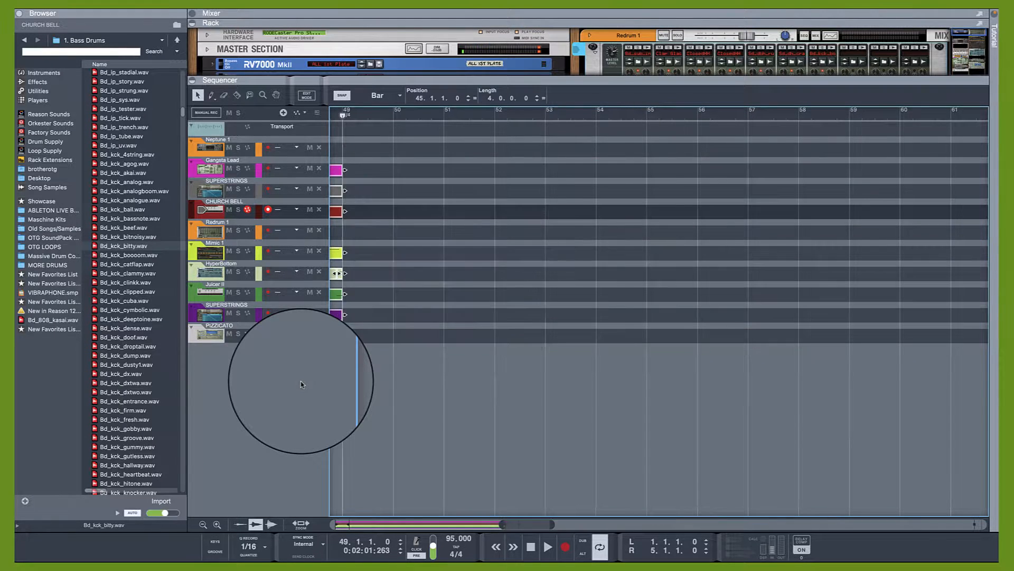
Continue duplicating the selected four-bar clips on all tracks until the copies end at bar 73.
key(ctrl+d)
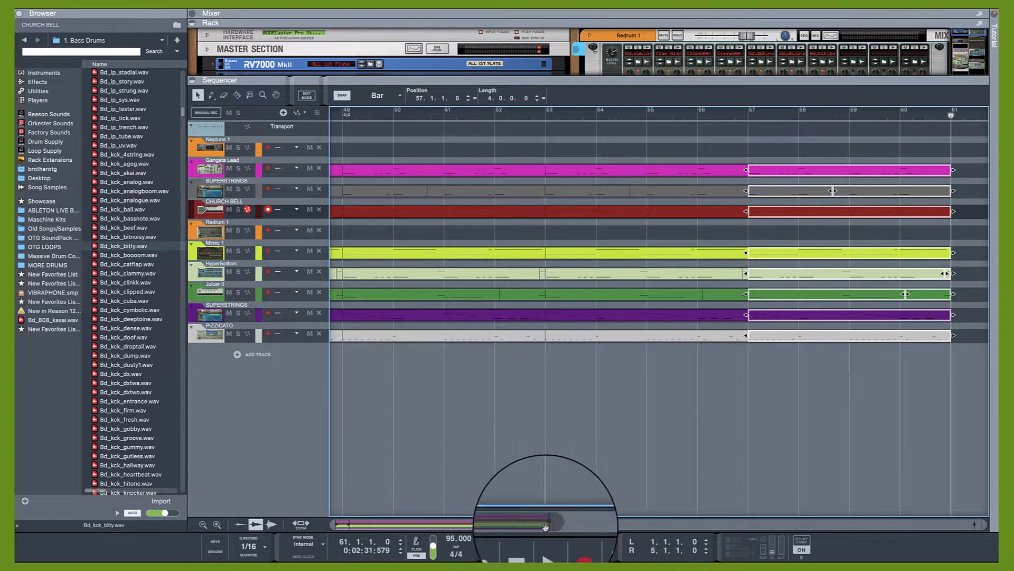
key(ctrl+d)
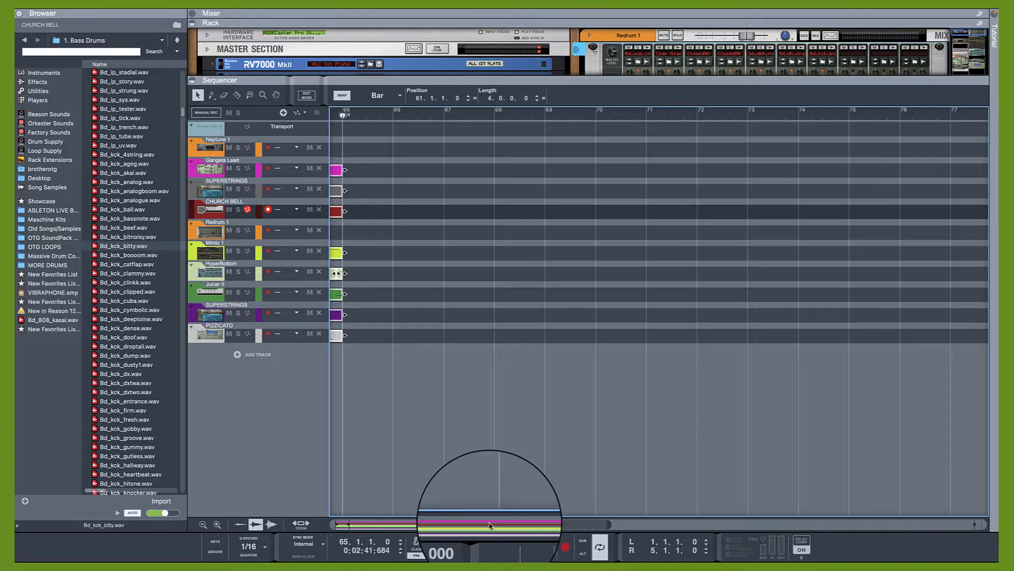
key(ctrl+d)
key(ctrl+d)
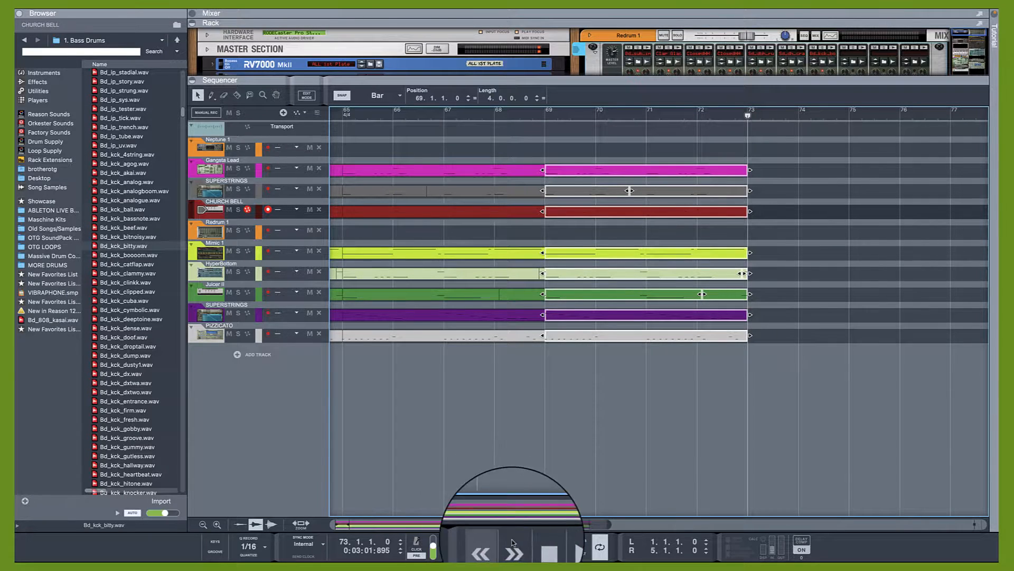
Set the song end marker just past the last clips and the right loop locator to bar 74, and return to the start.
drag(558, 525, 227, 523)
drag(624, 526, 1000, 565)
mouse_move(954, 108)
mouse_down()
mouse_move(983, 113)
mouse_move(665, 136)
mouse_move(599, 180)
mouse_move(586, 151)
mouse_up()
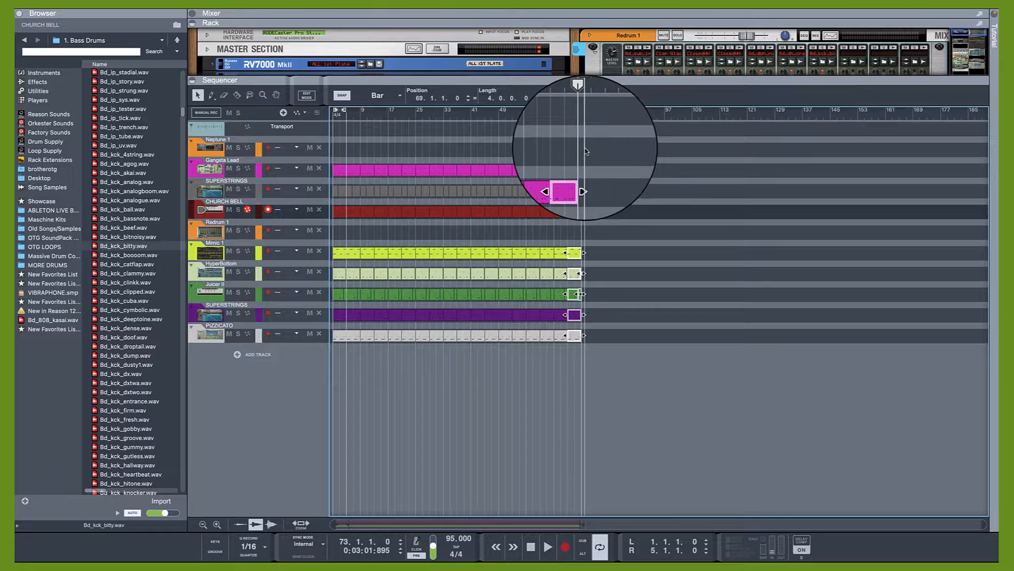
mouse_move(342, 110)
mouse_down()
mouse_move(442, 113)
mouse_move(581, 138)
mouse_up()
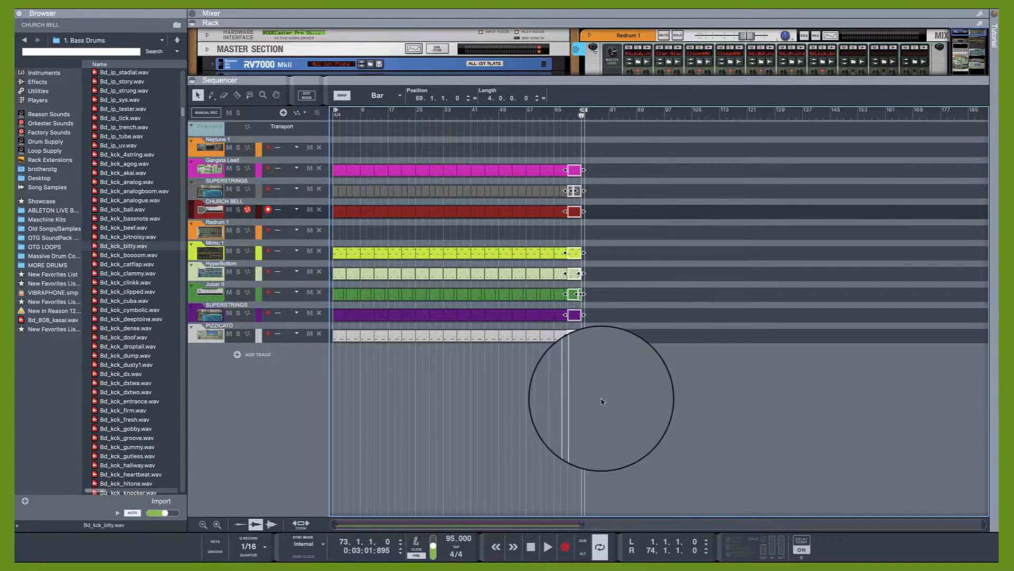
click(538, 550)
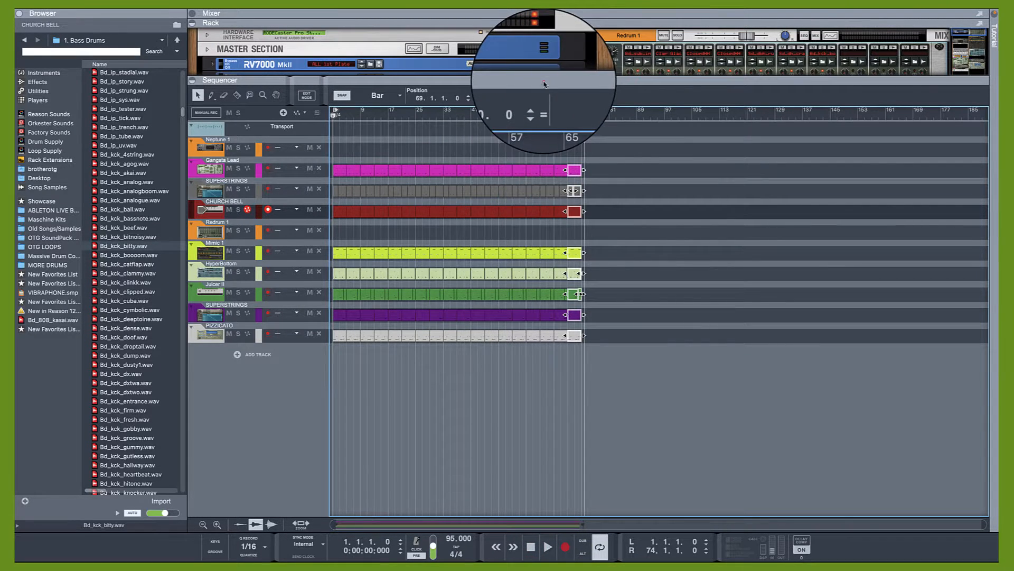
Enlarge the rack and add a Pattern Select automation lane to the Redrum 1 track.
drag(544, 82, 533, 249)
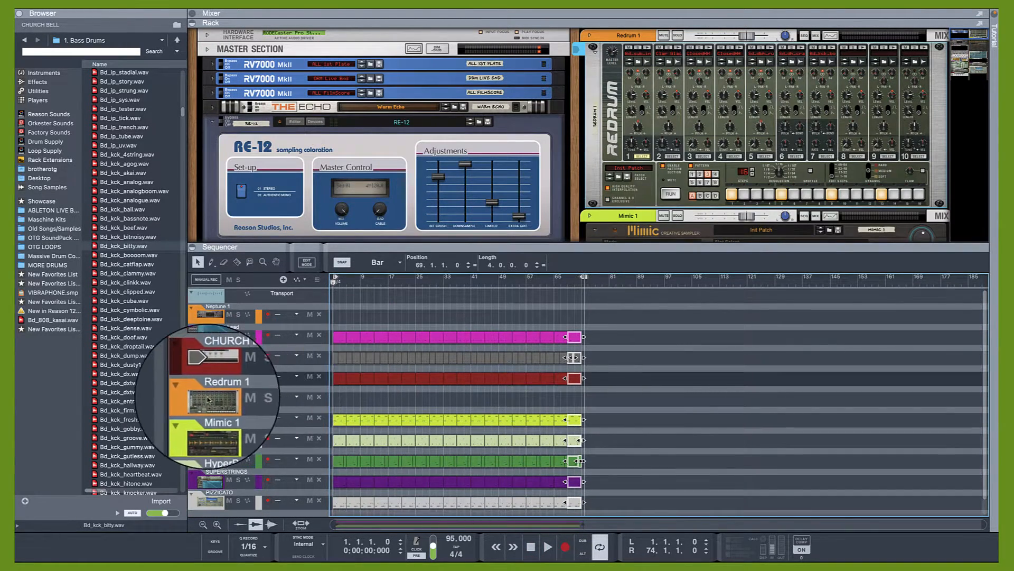
click(208, 399)
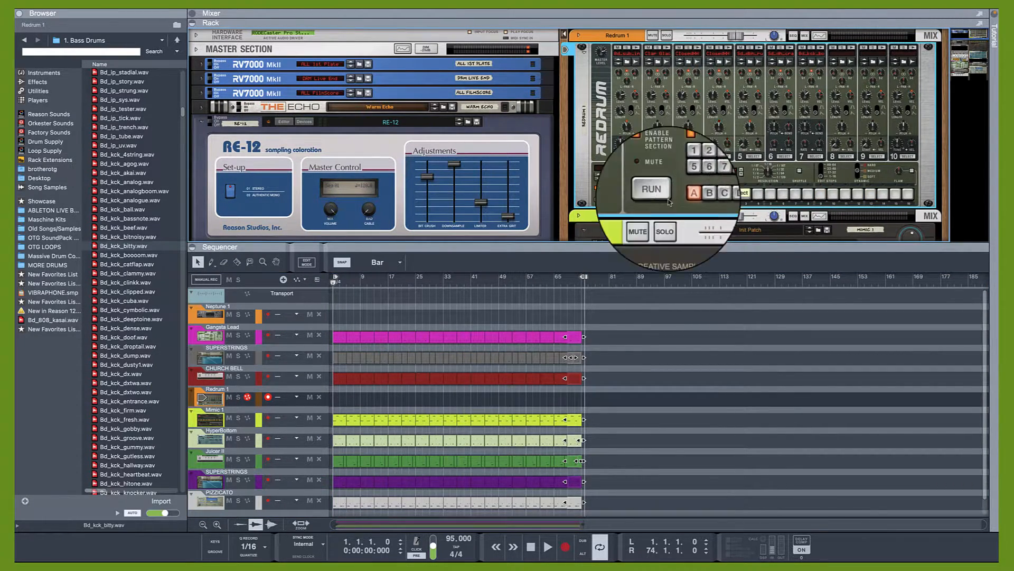
right_click(693, 179)
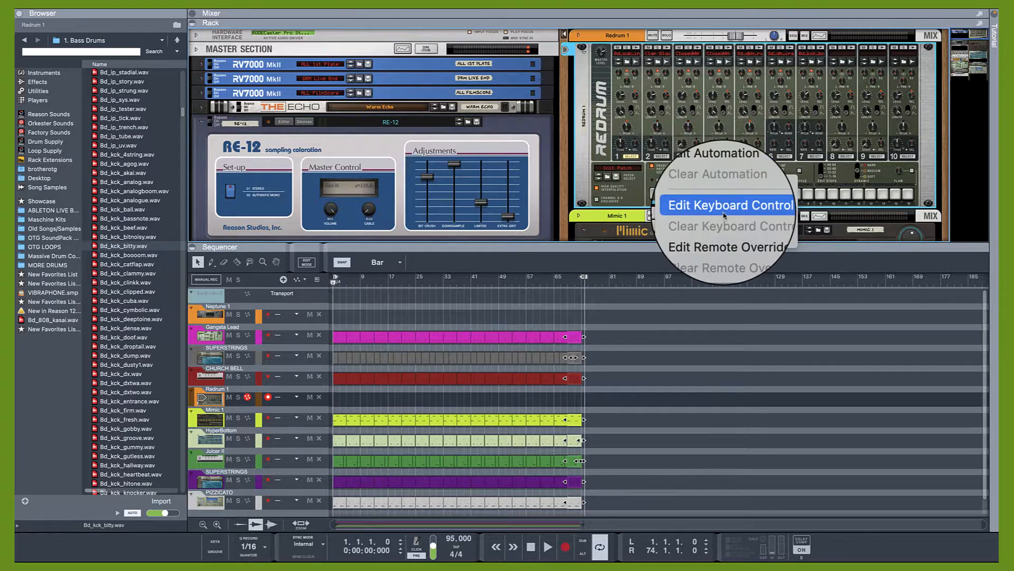
click(711, 190)
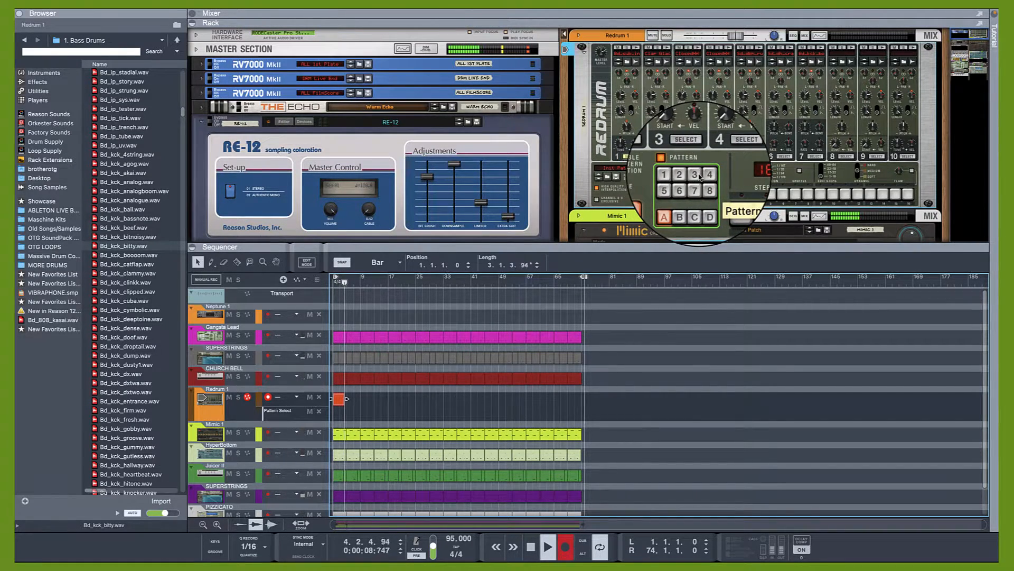
Record Redrum 1 pattern changes over the first 32 bars, switching in order to patterns 3, 7, 1, 2, 6, 3, 1 and 3.
click(700, 176)
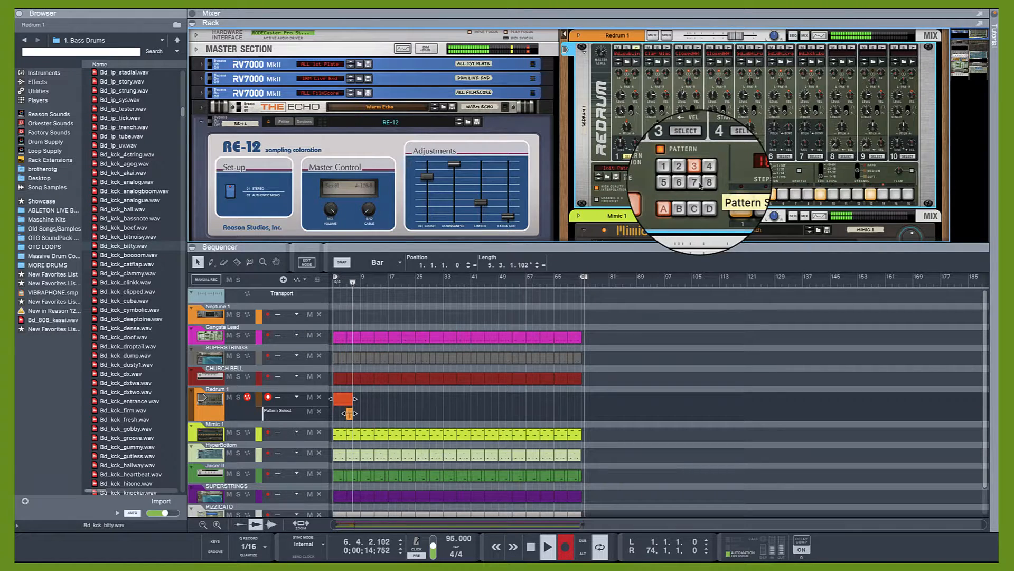
click(698, 183)
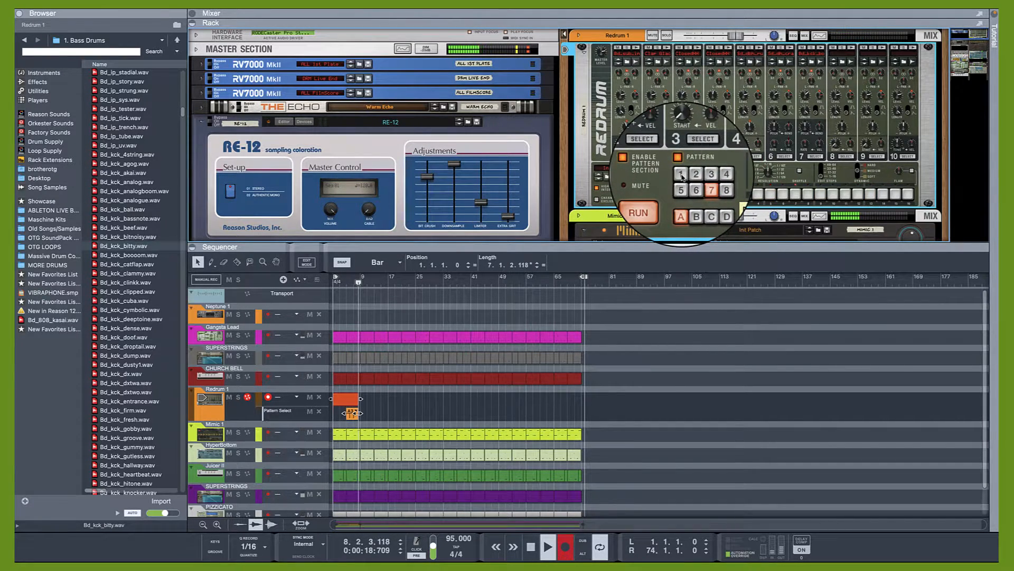
click(682, 176)
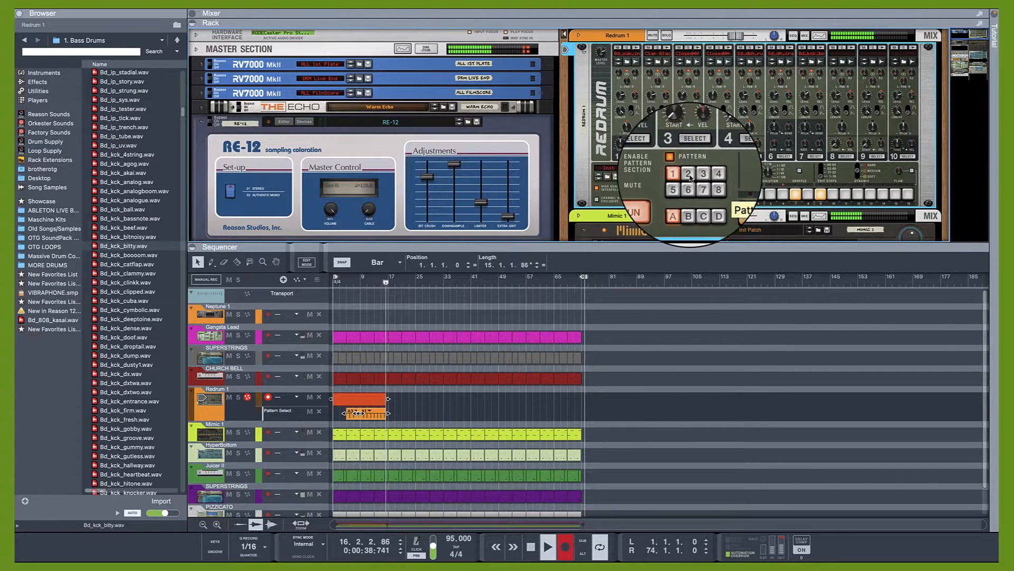
click(689, 175)
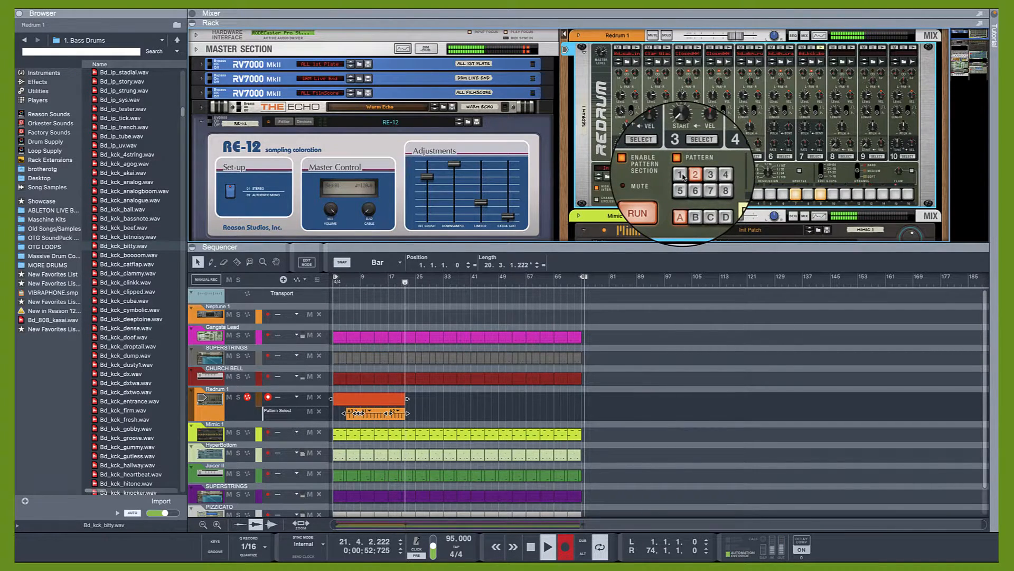
click(691, 183)
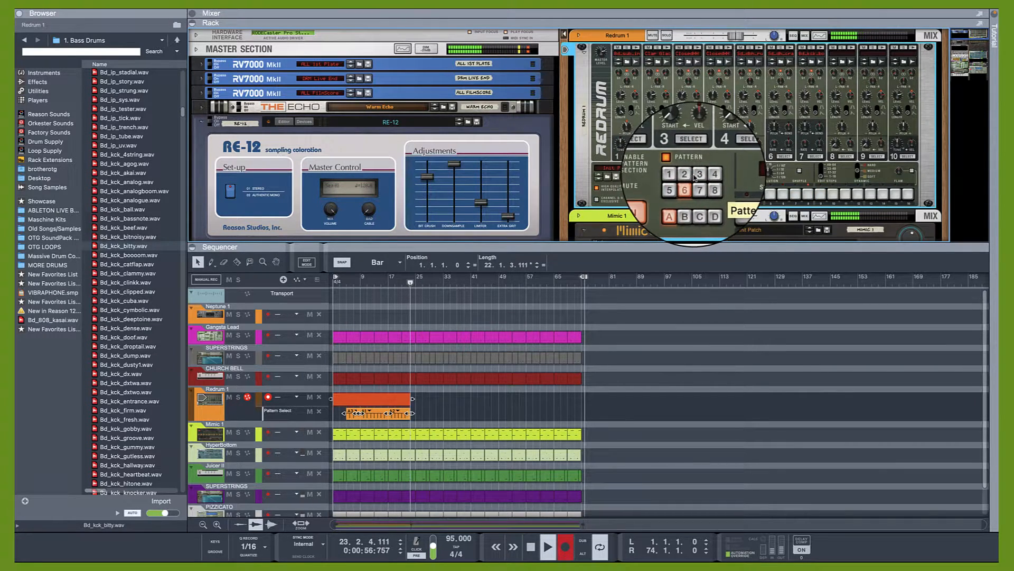
click(700, 176)
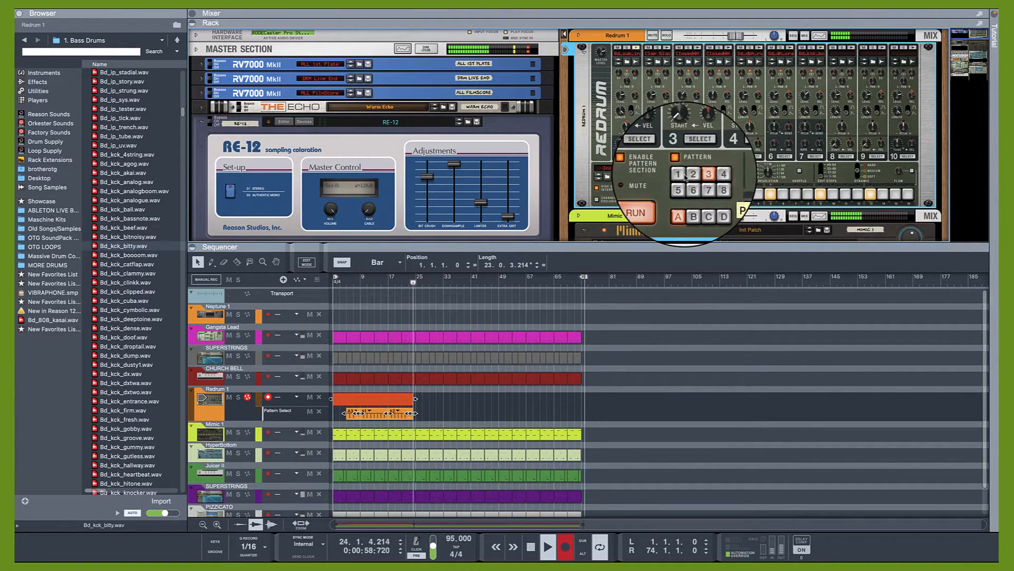
click(685, 177)
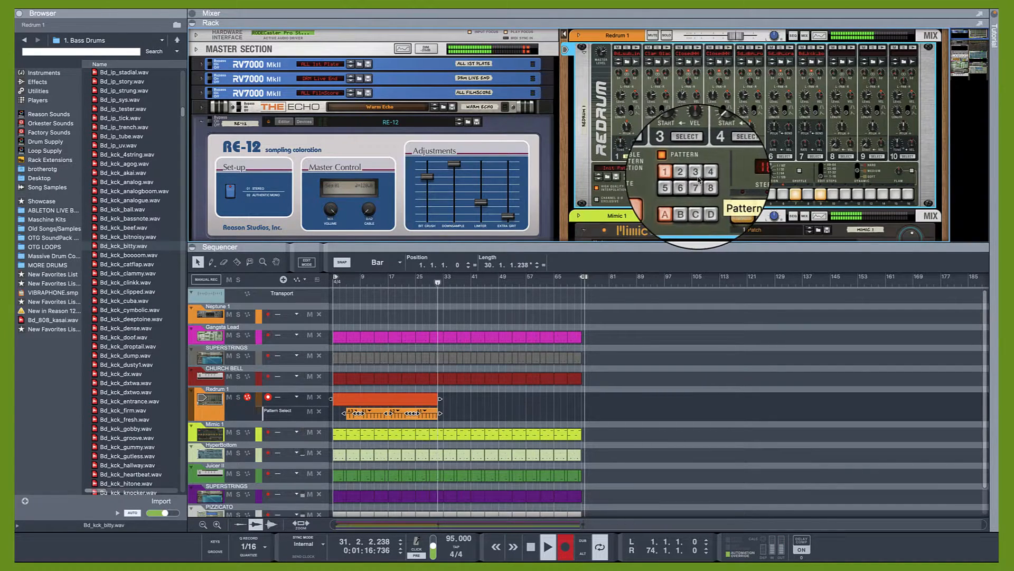
click(696, 176)
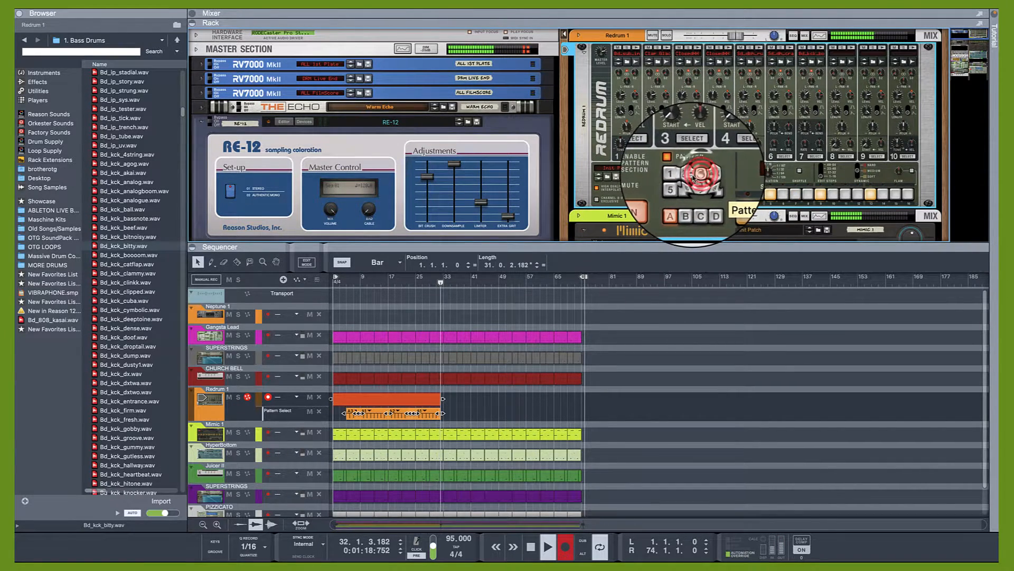
Record the remaining Redrum 1 pattern changes from bar 33 with patterns 2, 1, 2, 7, 1, 2 and 8, and stop at the end.
click(690, 175)
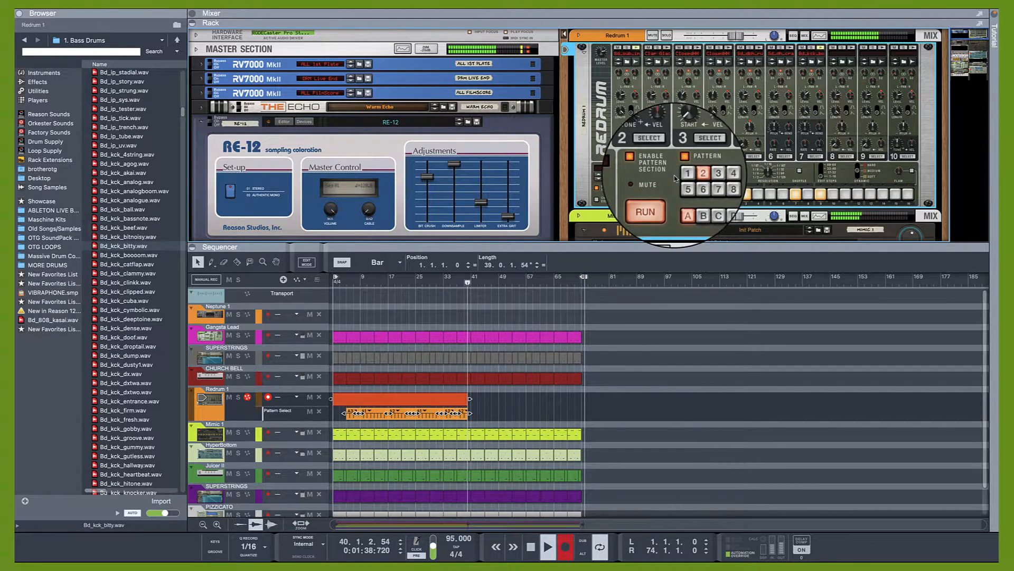
click(682, 177)
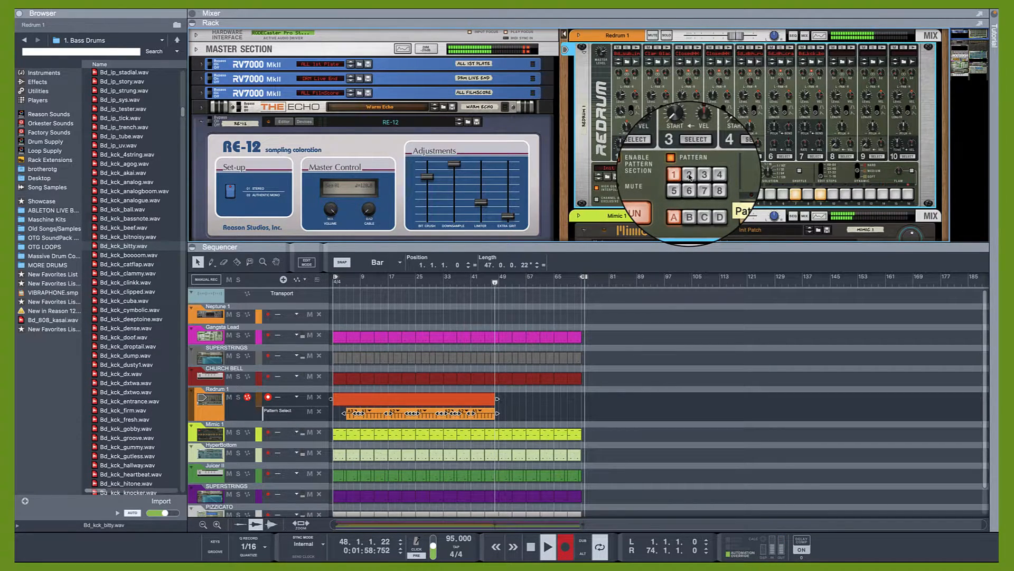
click(690, 176)
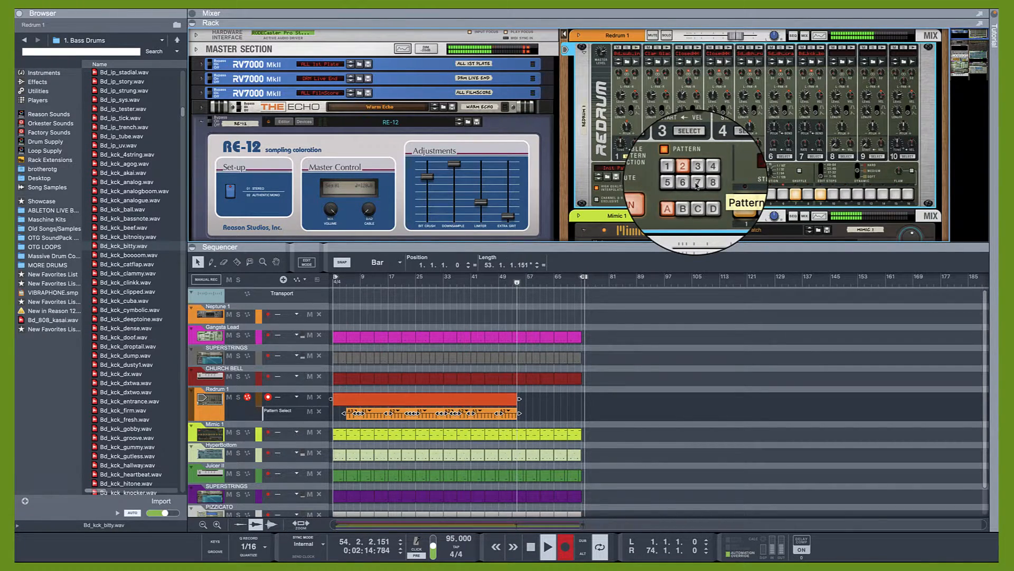
click(697, 183)
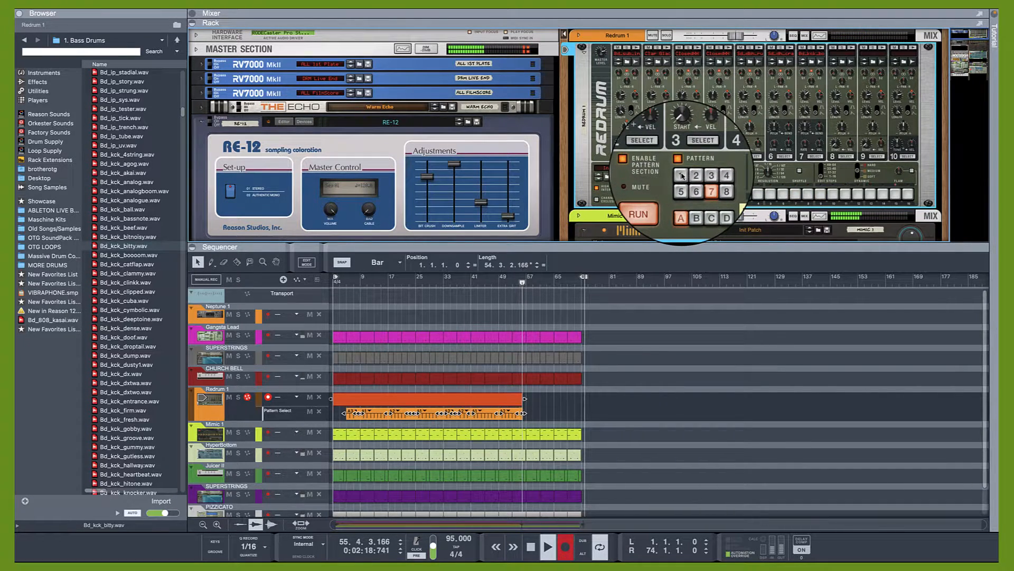
click(682, 176)
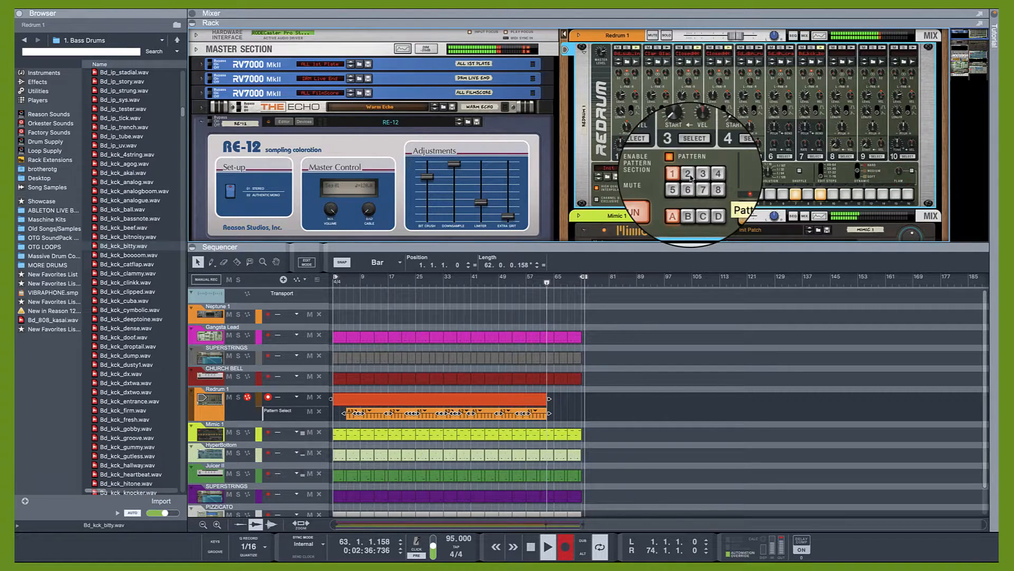
click(691, 177)
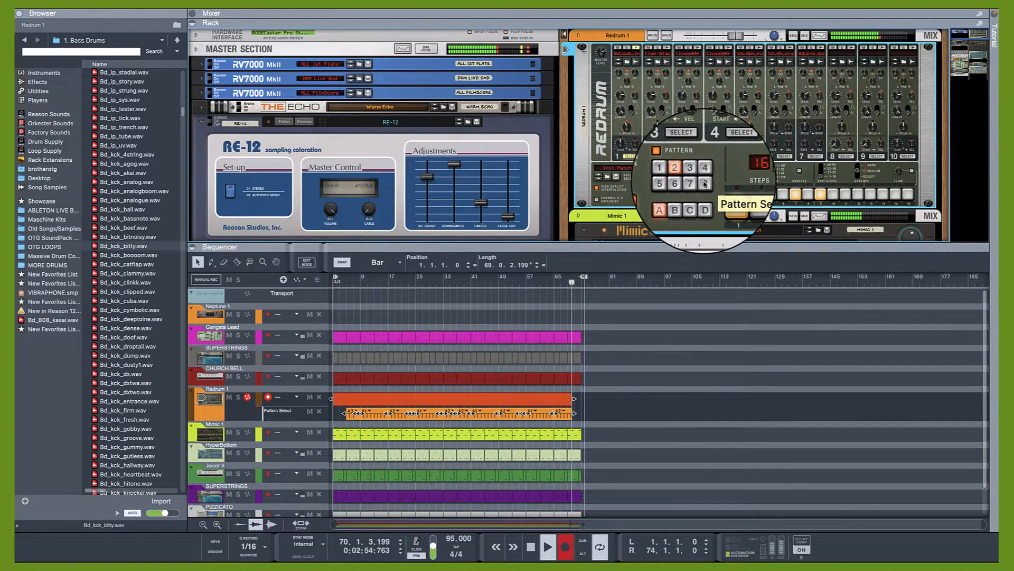
click(704, 184)
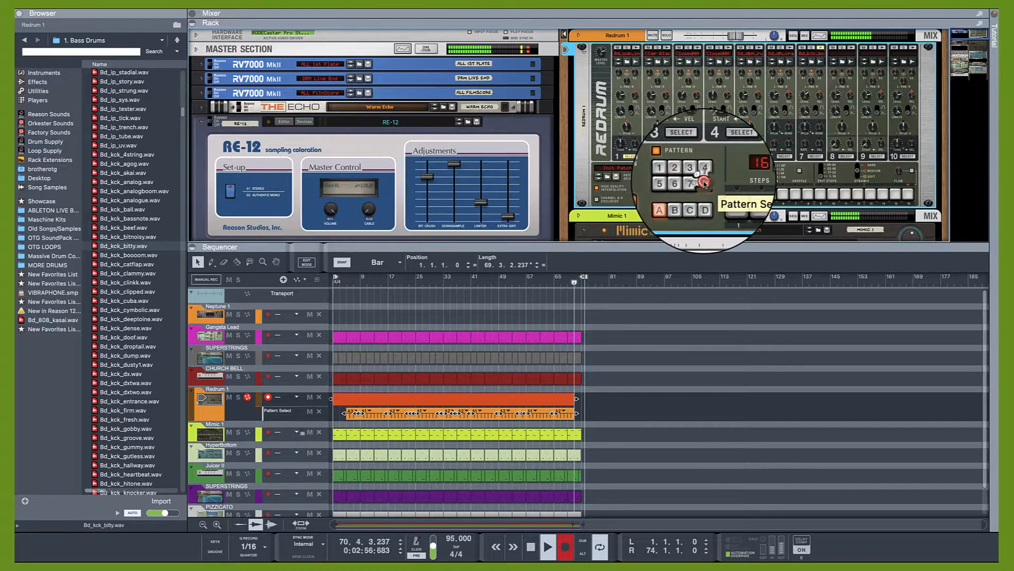
click(528, 542)
click(529, 542)
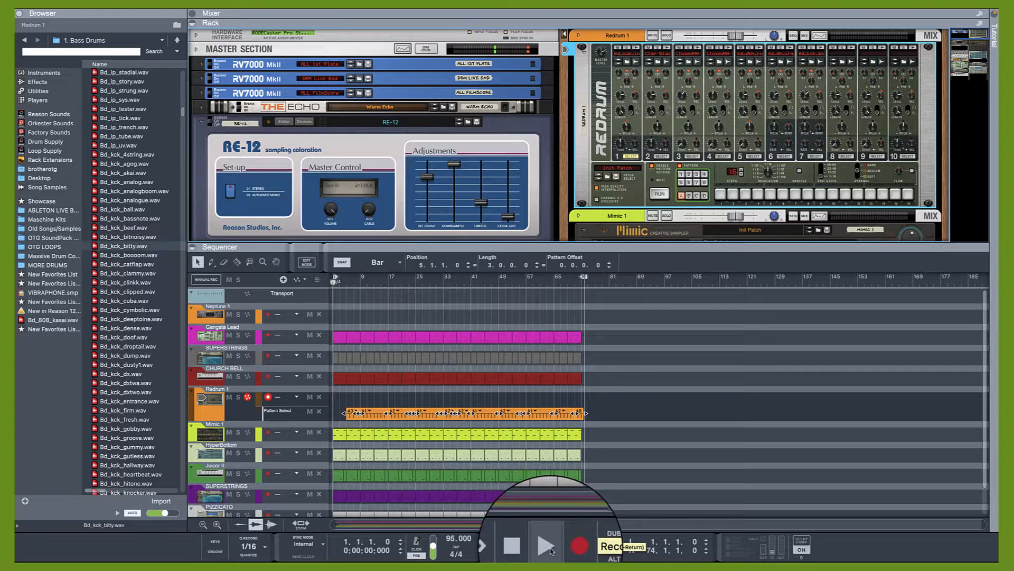
Play the arrangement from the start, enlarge the sequencer and delete the purple SUPERSTRINGS clips in bars 1 to 16.
click(550, 547)
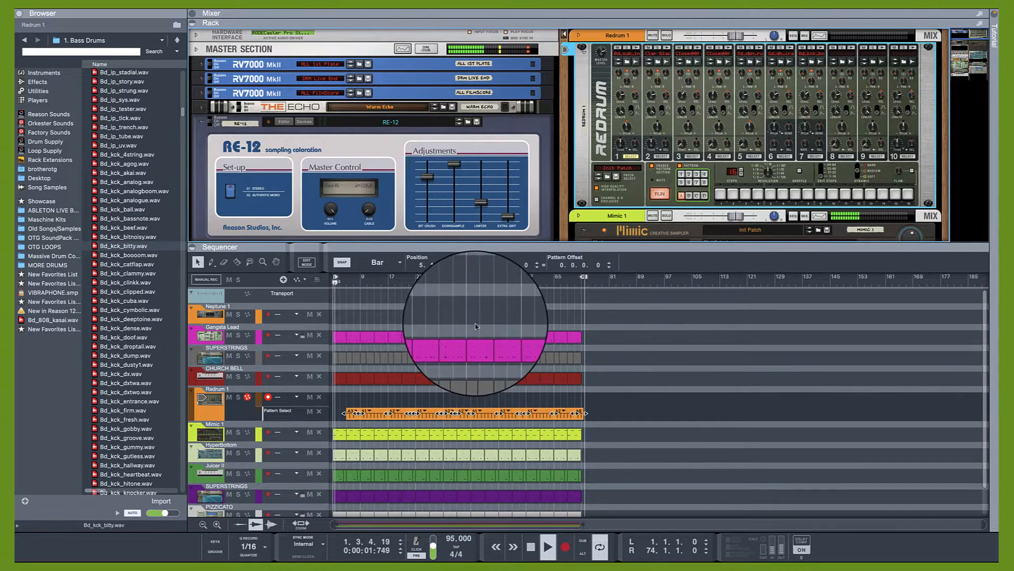
scroll(472, 326, down, 2)
drag(439, 247, 520, 62)
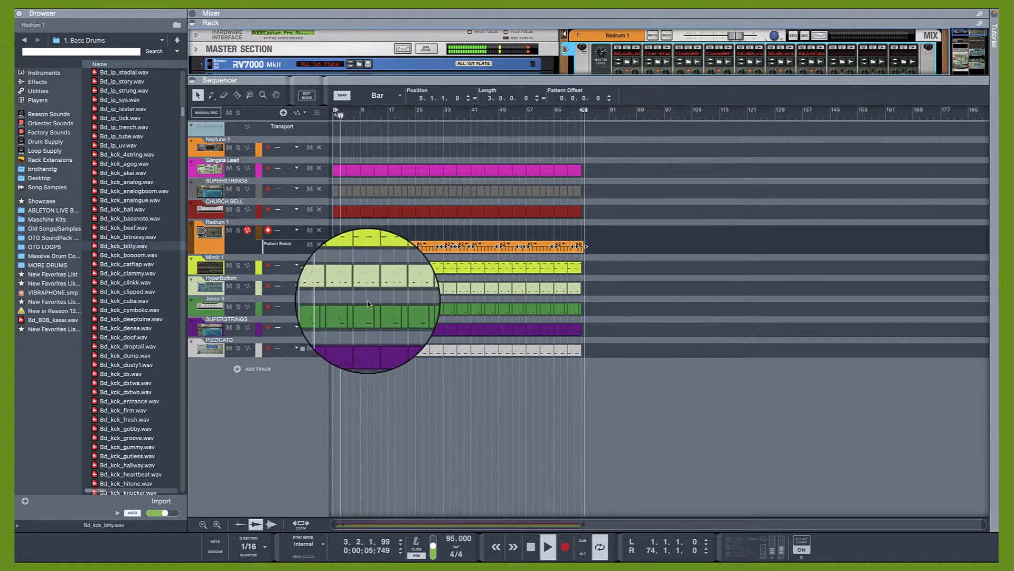
click(341, 331)
key(Delete)
click(358, 331)
key(Delete)
click(366, 332)
key(Delete)
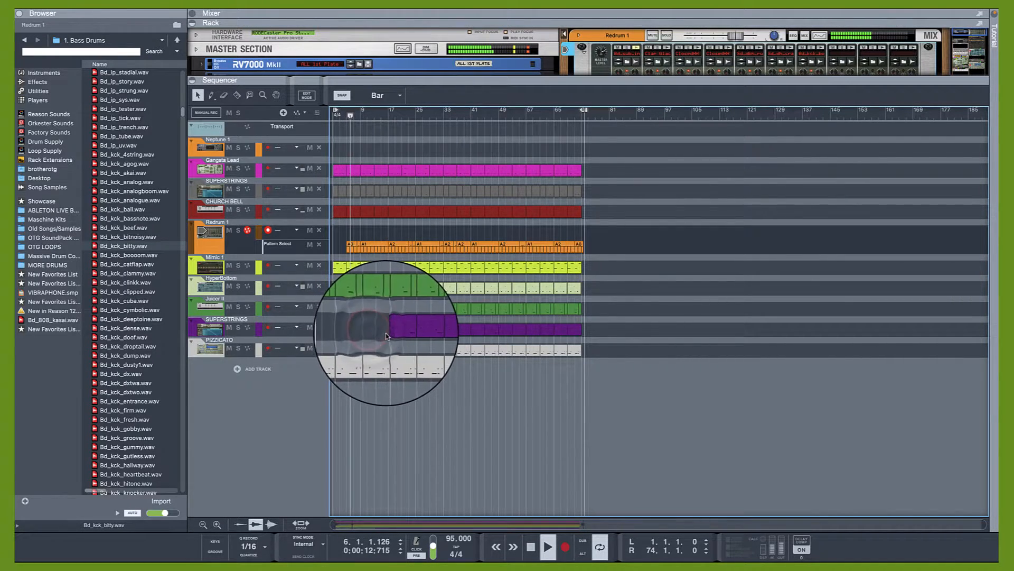
click(391, 334)
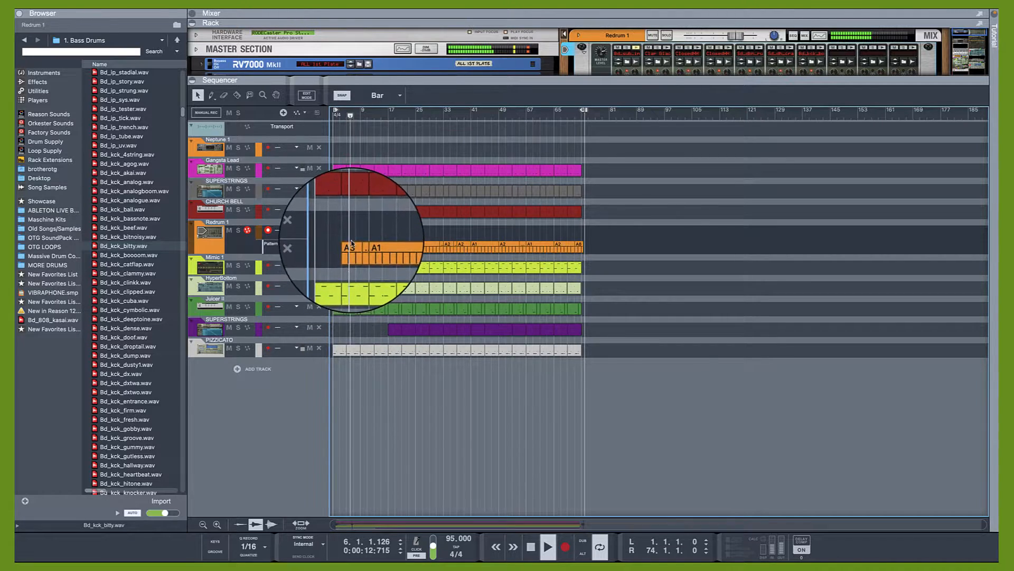
key(Delete)
Delete the PIZZICATO clips in bars 1 to 12 and replay the arrangement from the start.
click(354, 351)
key(Delete)
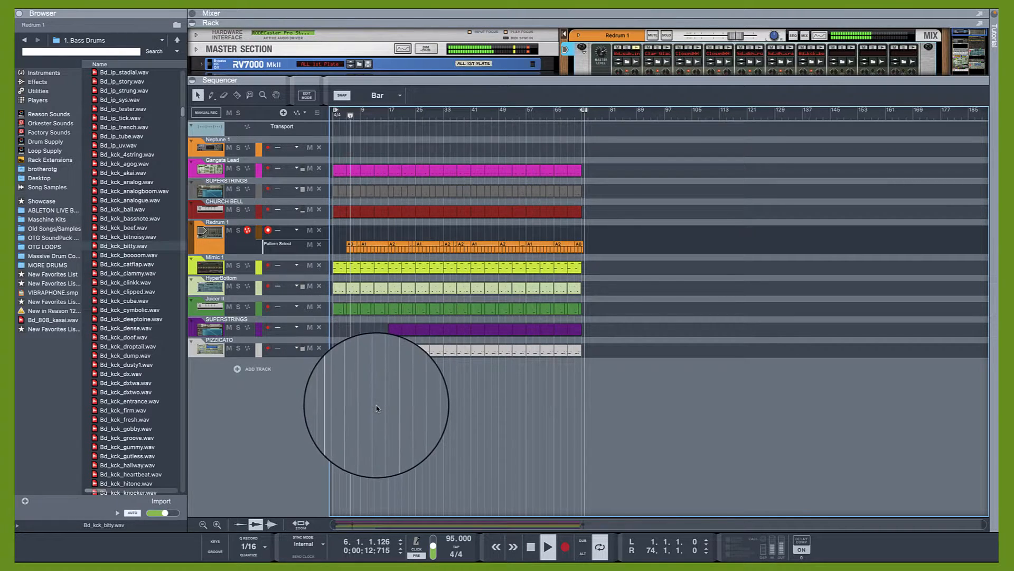
click(513, 548)
click(527, 544)
click(548, 547)
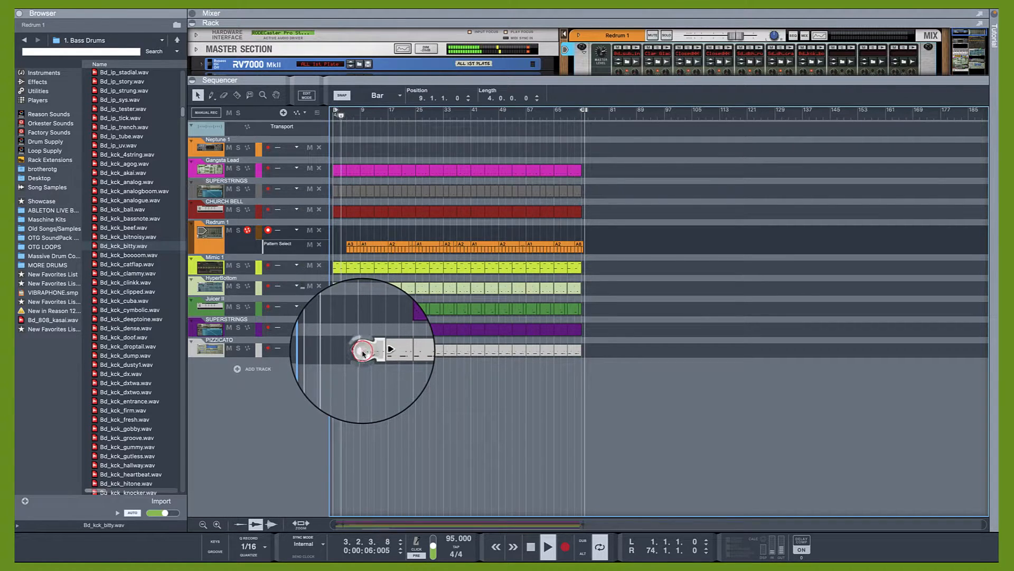
key(Delete)
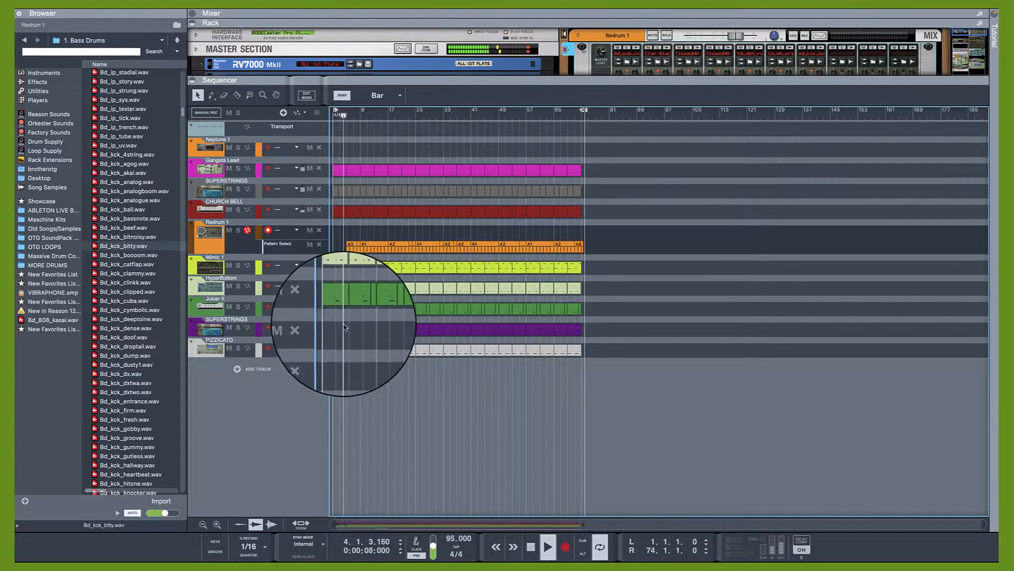
Trim the start of the purple SUPERSTRINGS clip at bar 21 so it begins at bar 23 and lasts two bars.
click(403, 332)
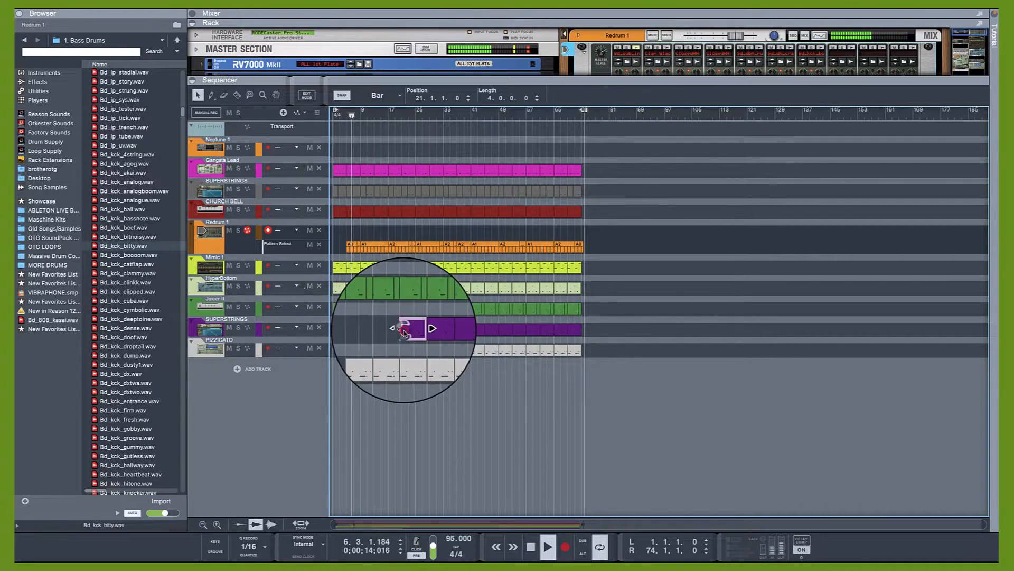
drag(406, 331, 409, 331)
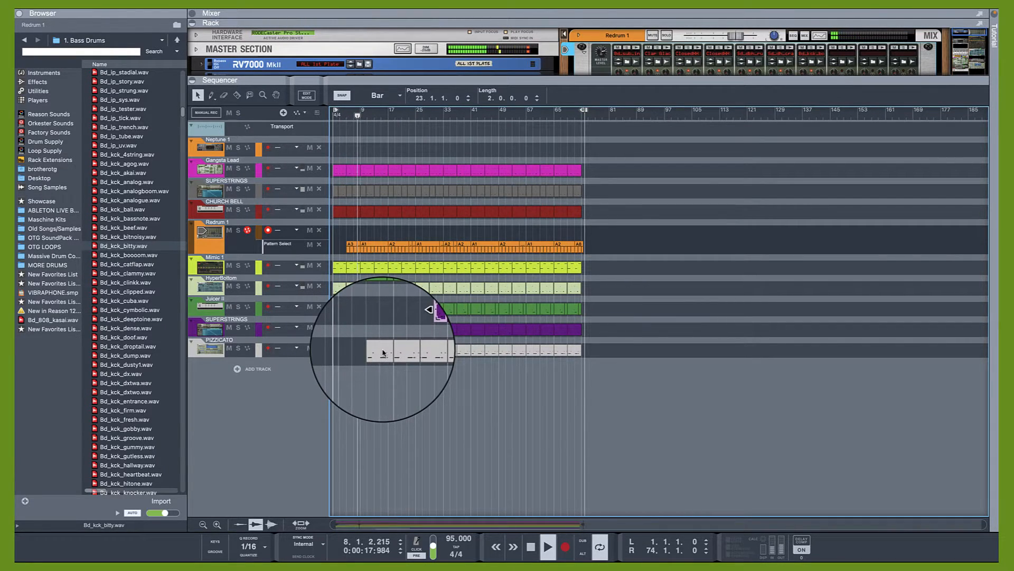
Delete the PIZZICATO clip in bars 13 to 16 and the CHURCH BELL and Gangsta Lead clips in bars 9 to 20.
drag(384, 351, 391, 352)
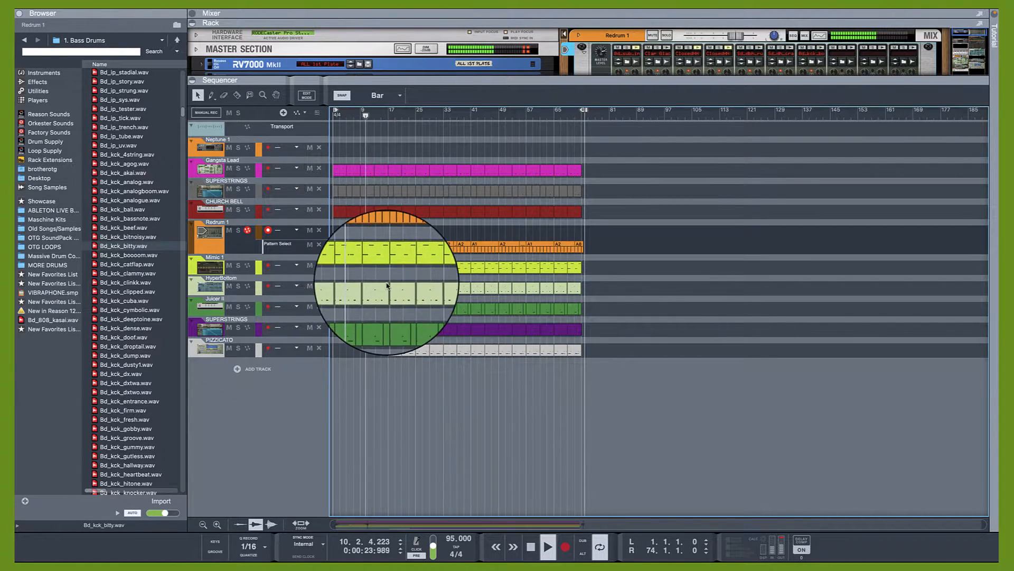
double_click(391, 214)
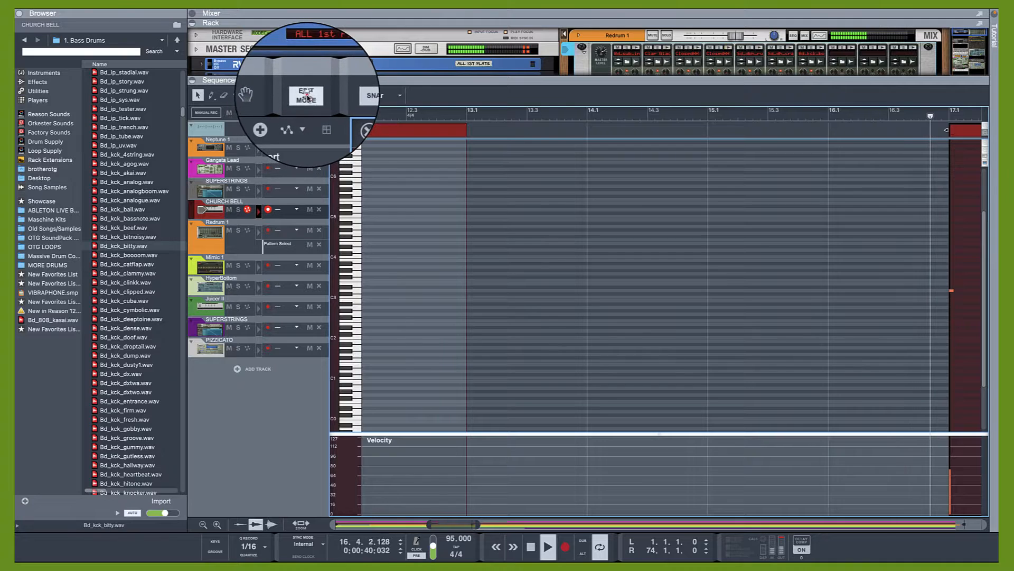
click(307, 95)
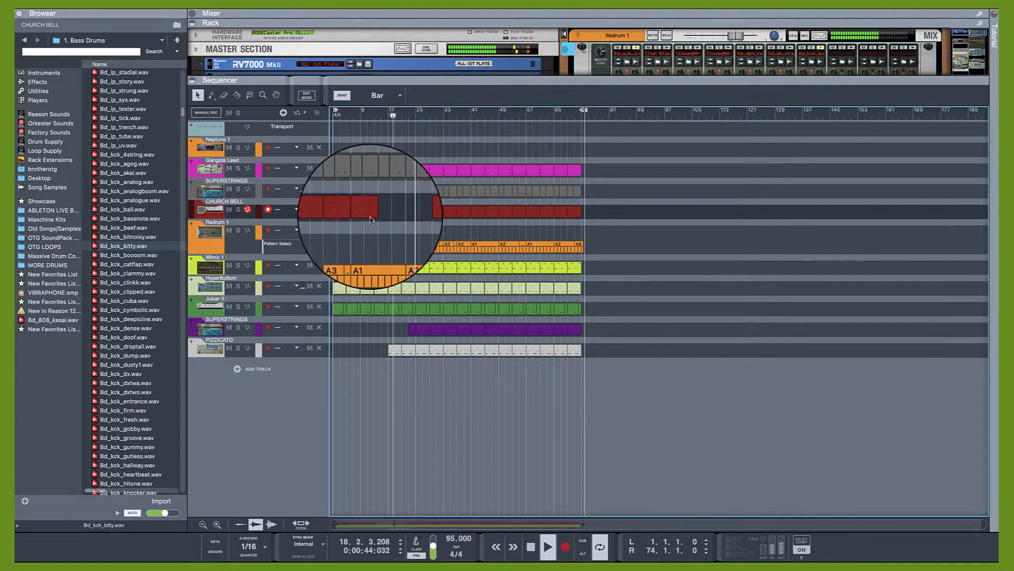
click(364, 169)
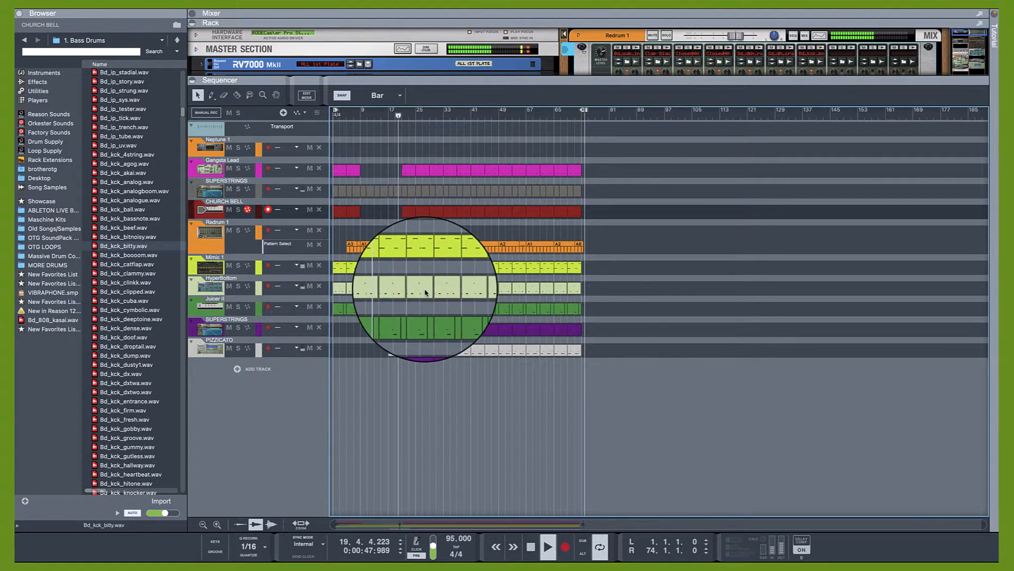
Delete the CHURCH BELL and Gangsta Lead clips in bars 33 to 40 and the two-bar purple SUPERSTRINGS clip at bar 23.
click(453, 213)
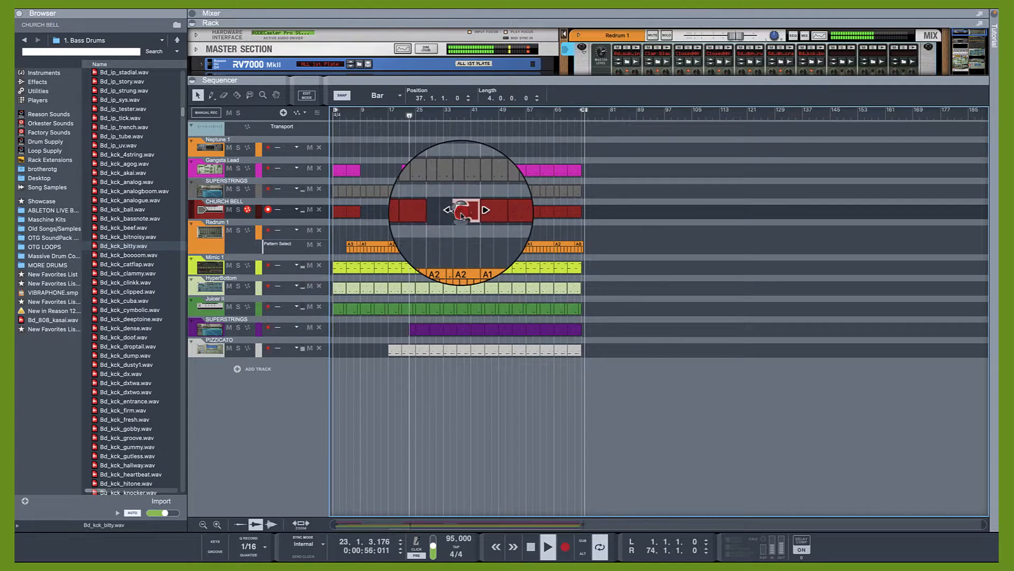
click(451, 178)
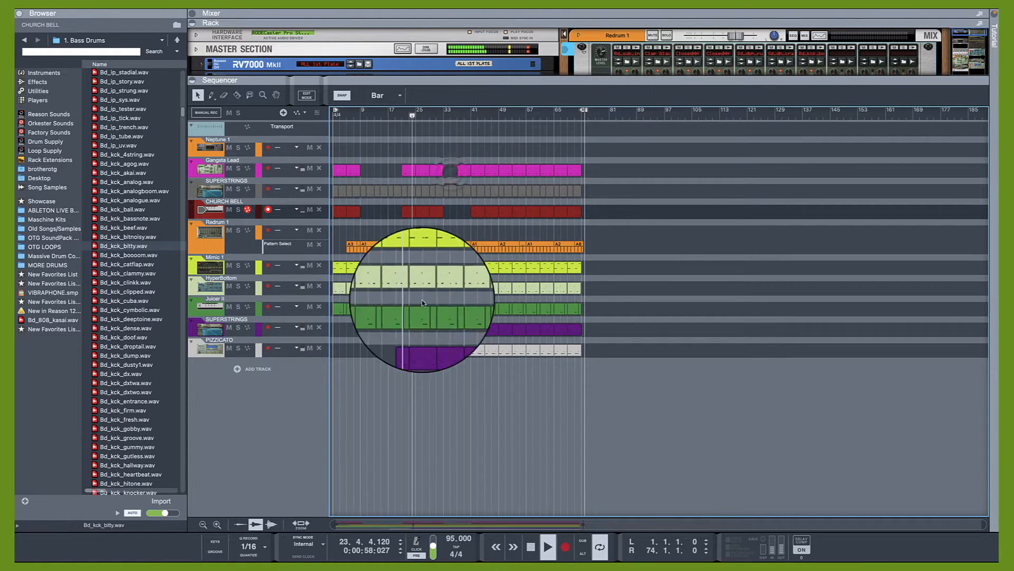
click(412, 330)
click(463, 169)
key(Delete)
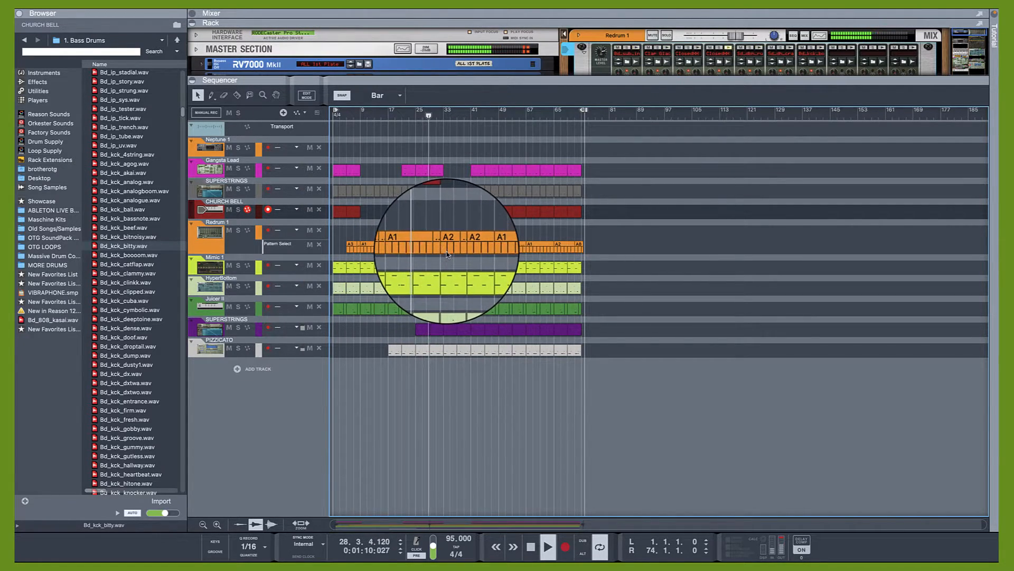
Try moving the CHURCH BELL clip from bar 41 to bar 33 and return it to bar 41.
drag(477, 213, 448, 214)
mouse_move(479, 173)
mouse_down()
mouse_move(452, 171)
mouse_move(480, 170)
mouse_up()
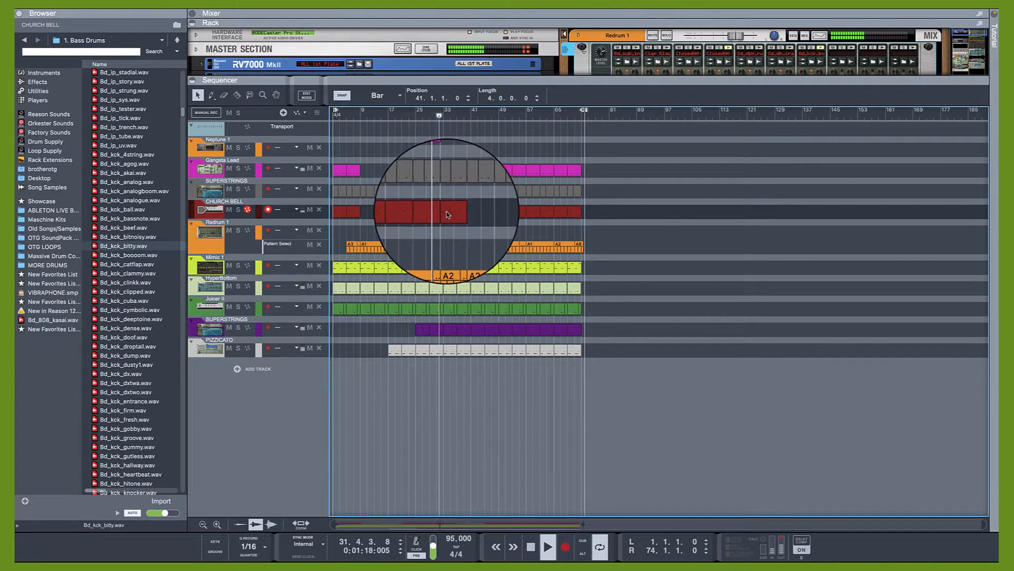
drag(446, 211, 475, 212)
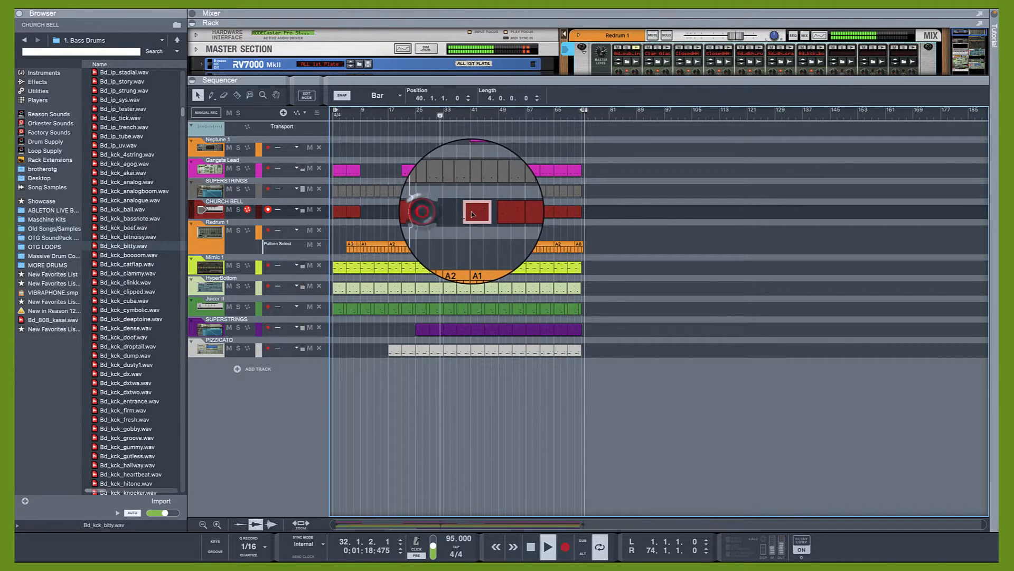
Delete the purple SUPERSTRINGS and PIZZICATO clips in bars 33 to 48.
double_click(451, 332)
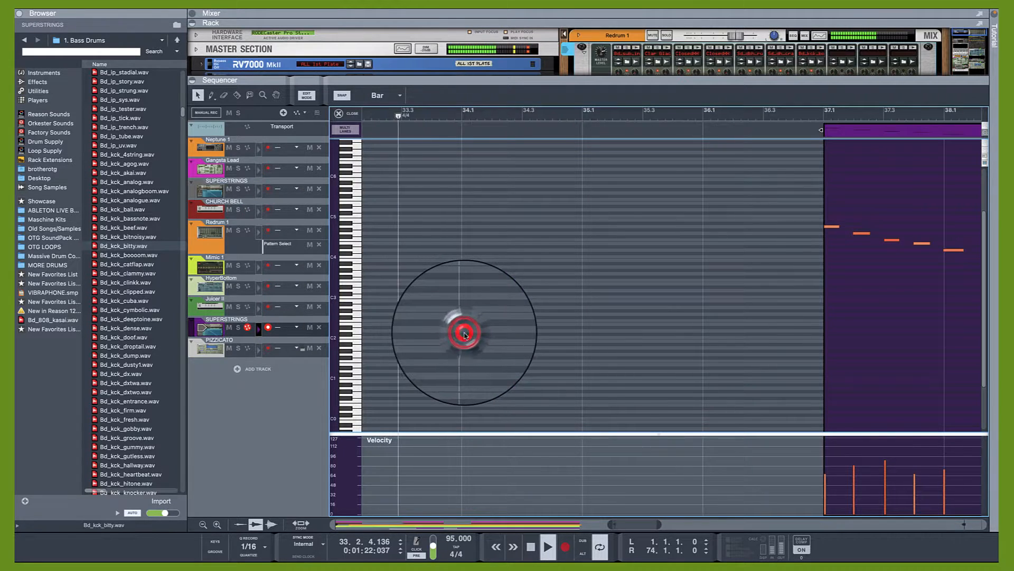
click(307, 95)
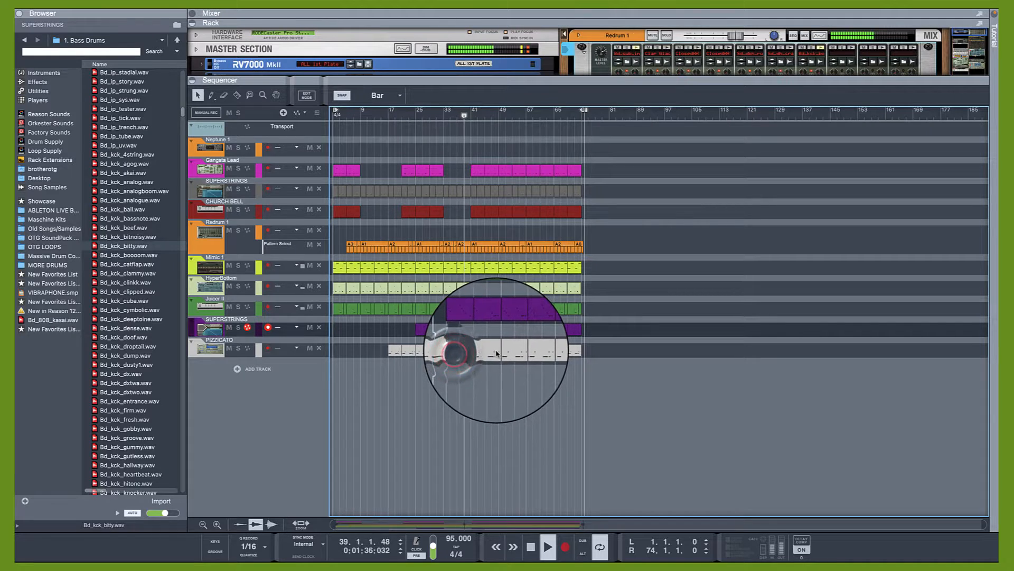
key(Delete)
click(479, 333)
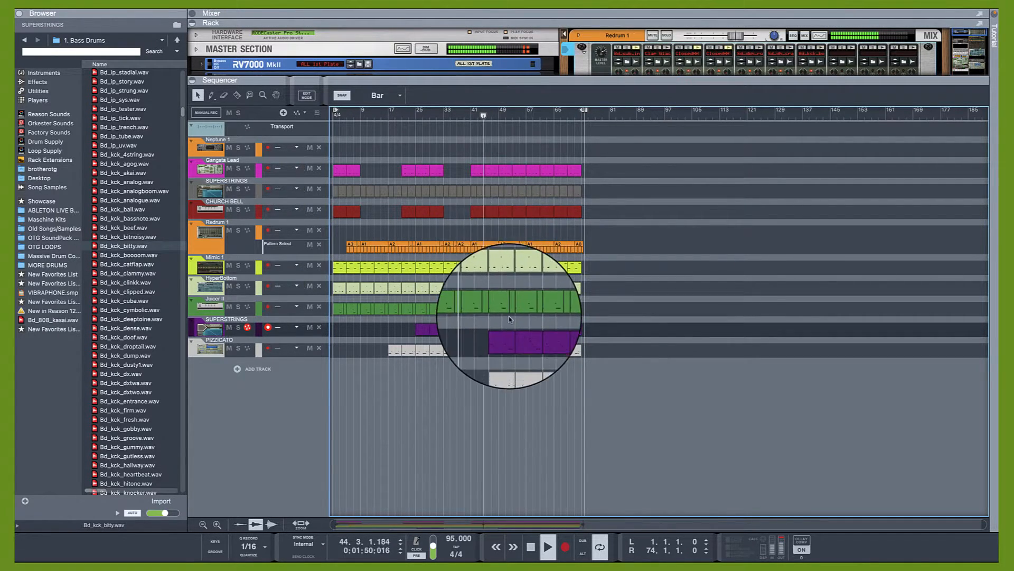
click(467, 356)
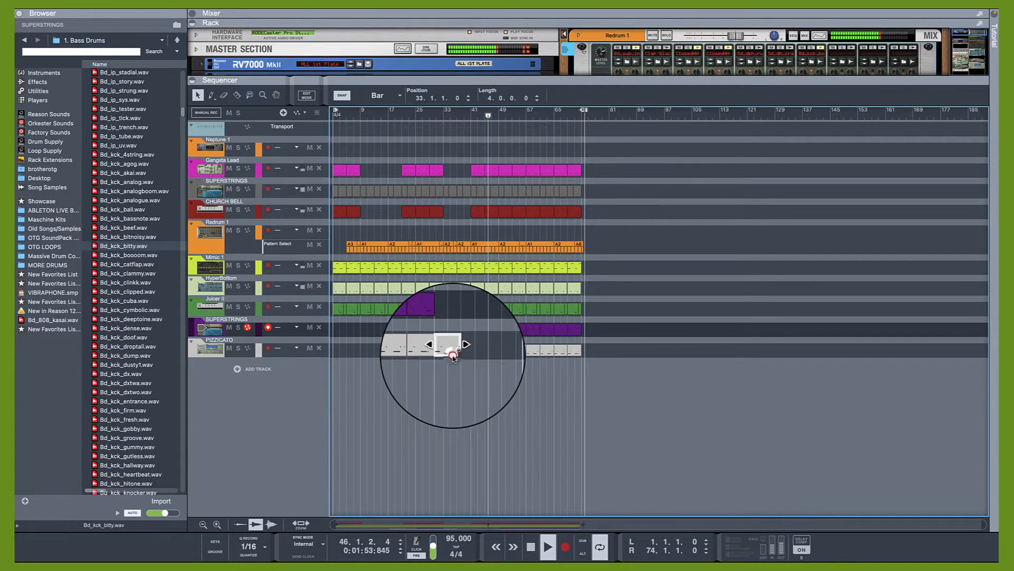
key(Delete)
Delete the PIZZICATO clip in bars 49 to 52 and the purple SUPERSTRINGS clips in bars 49 to 56.
click(506, 351)
key(Delete)
click(505, 335)
key(Delete)
click(516, 335)
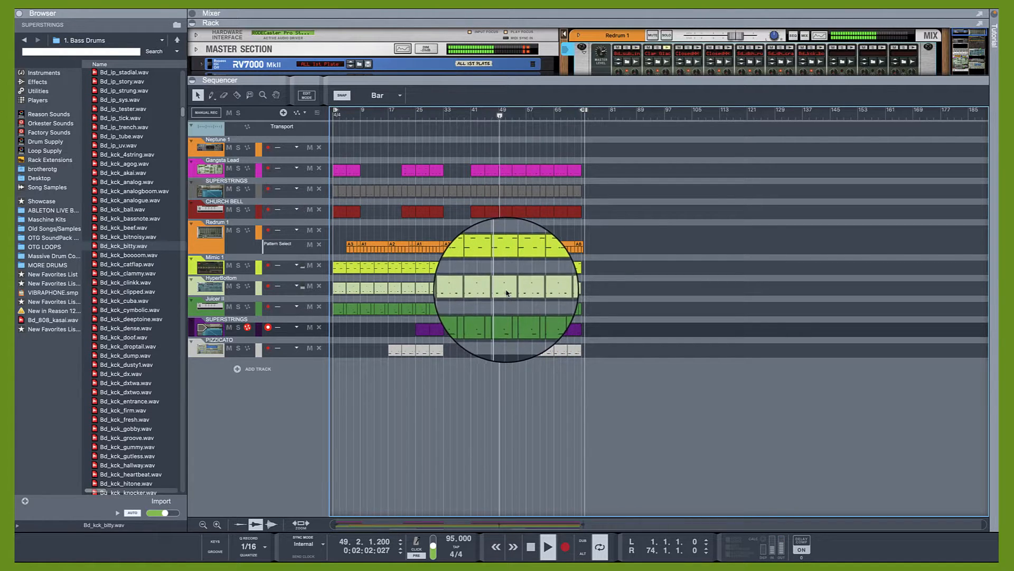
Delete the Gangsta Lead, CHURCH BELL and grey SUPERSTRINGS clips in bars 49 to 56.
click(506, 211)
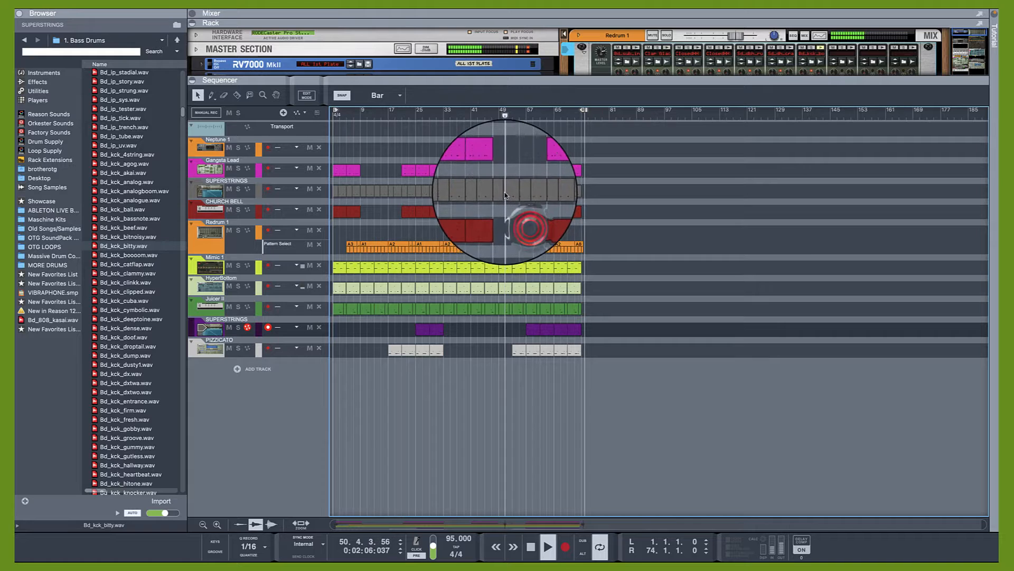
click(515, 193)
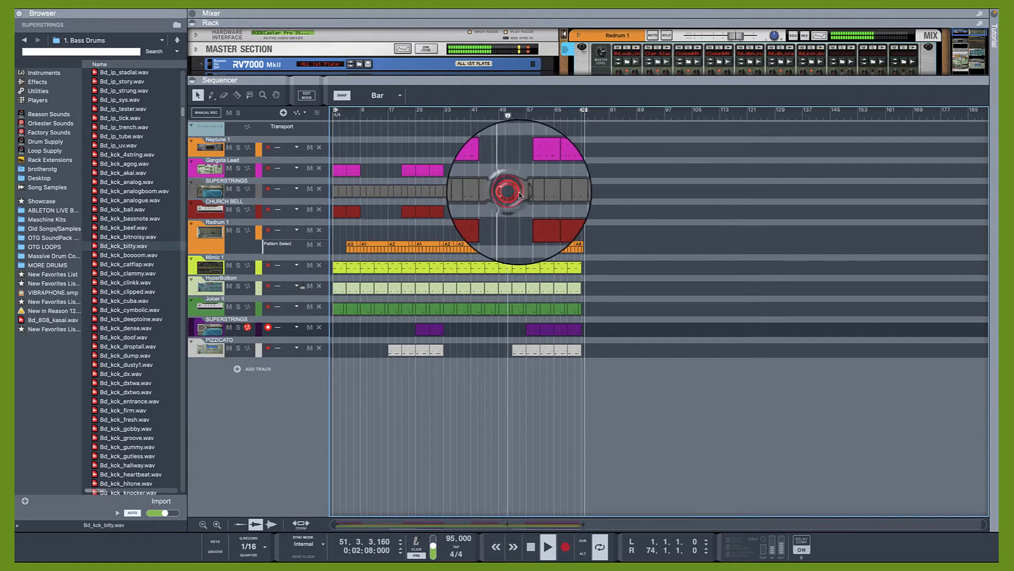
click(502, 191)
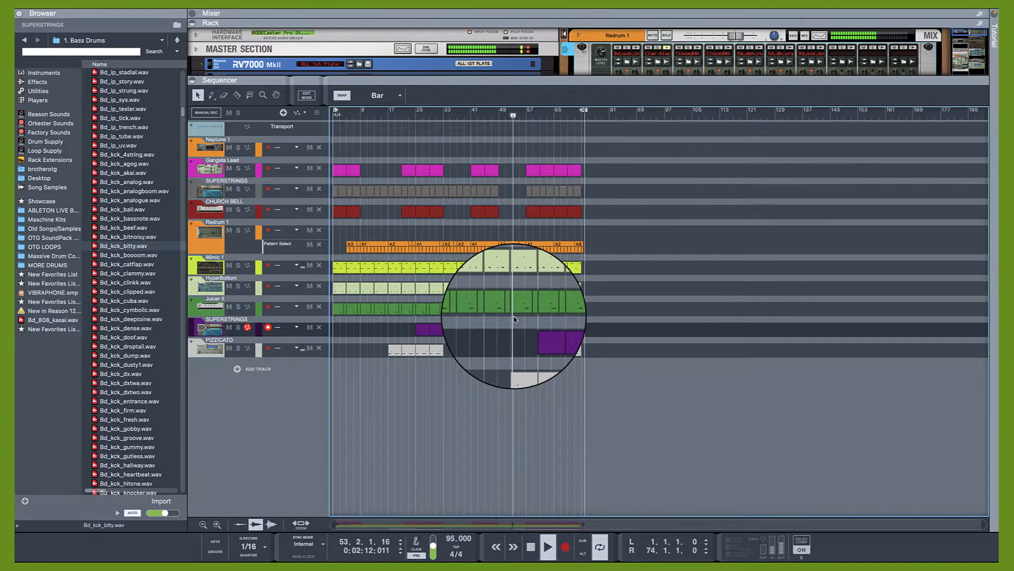
Delete the HyperBottom clips in bars 53 to 56, 9 to 12 and 69 to 72.
click(521, 287)
key(Delete)
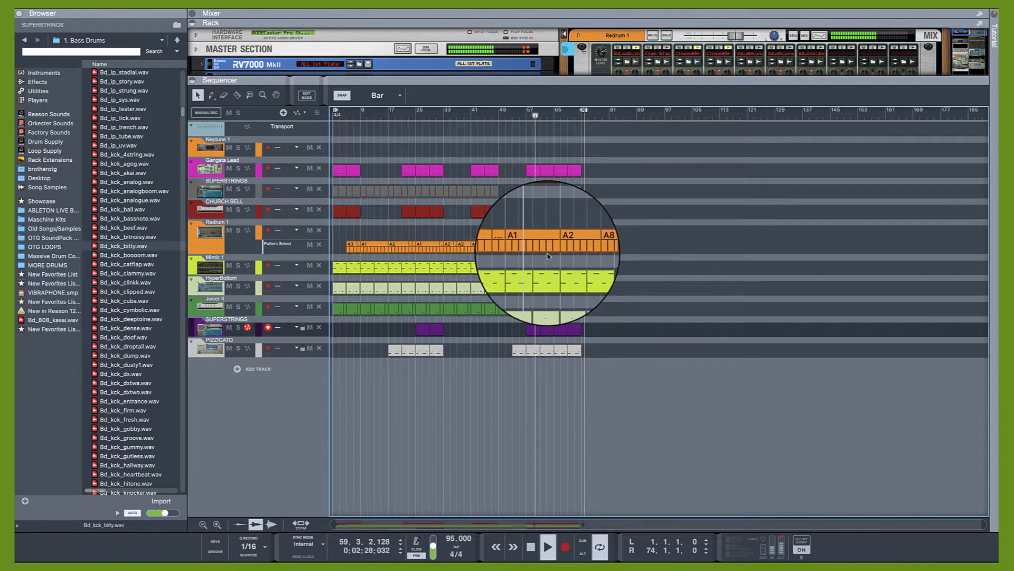
click(370, 295)
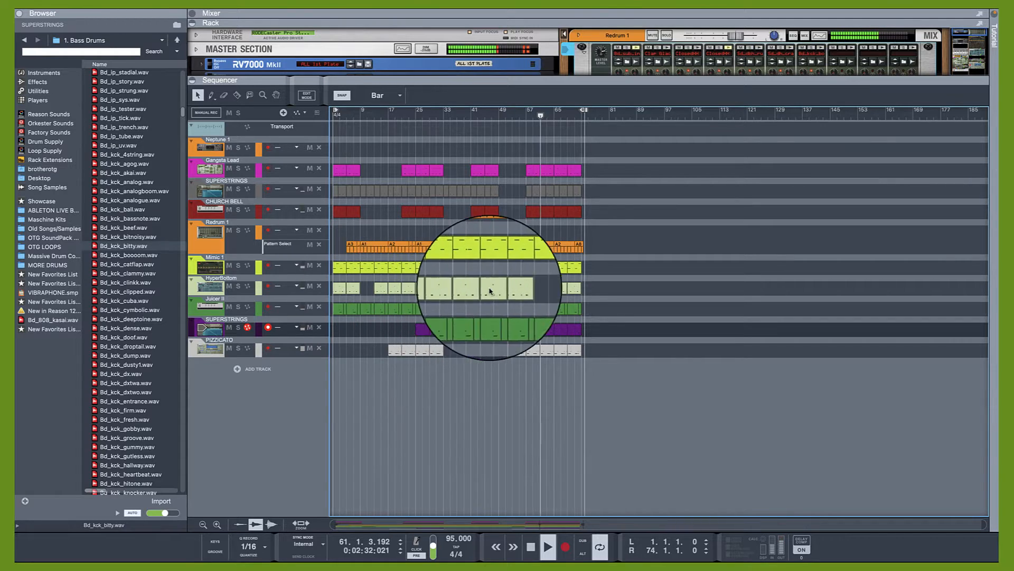
click(573, 289)
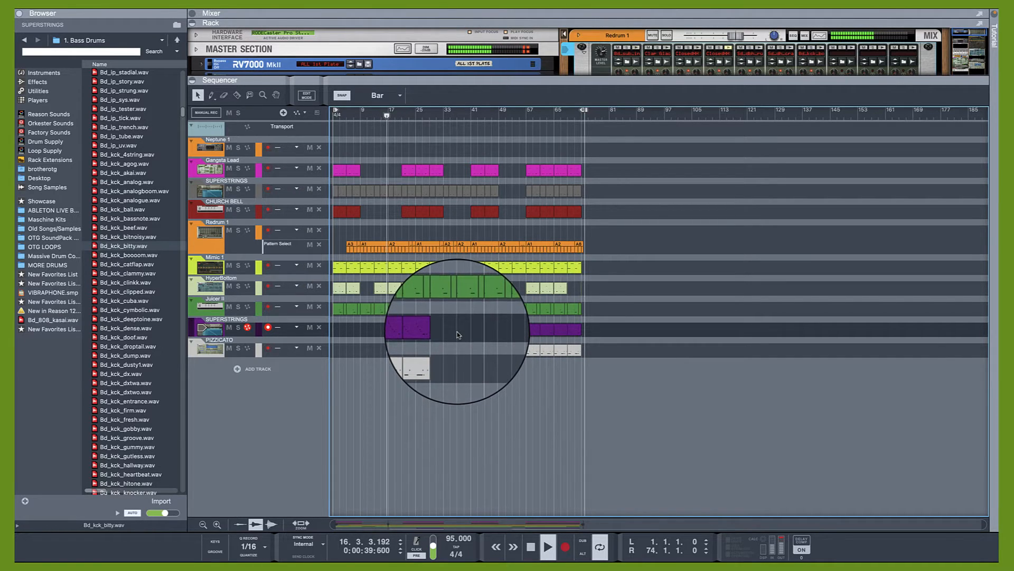
Enlarge the rack above the sequencer and adjust the Redrum levels of drum 6 and drum 2.
drag(552, 83, 584, 285)
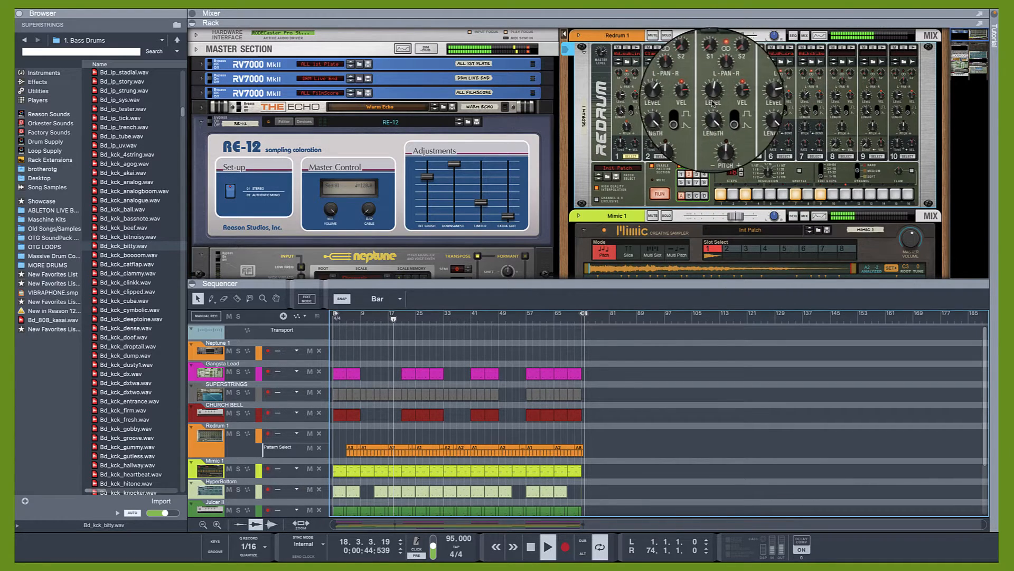
click(775, 97)
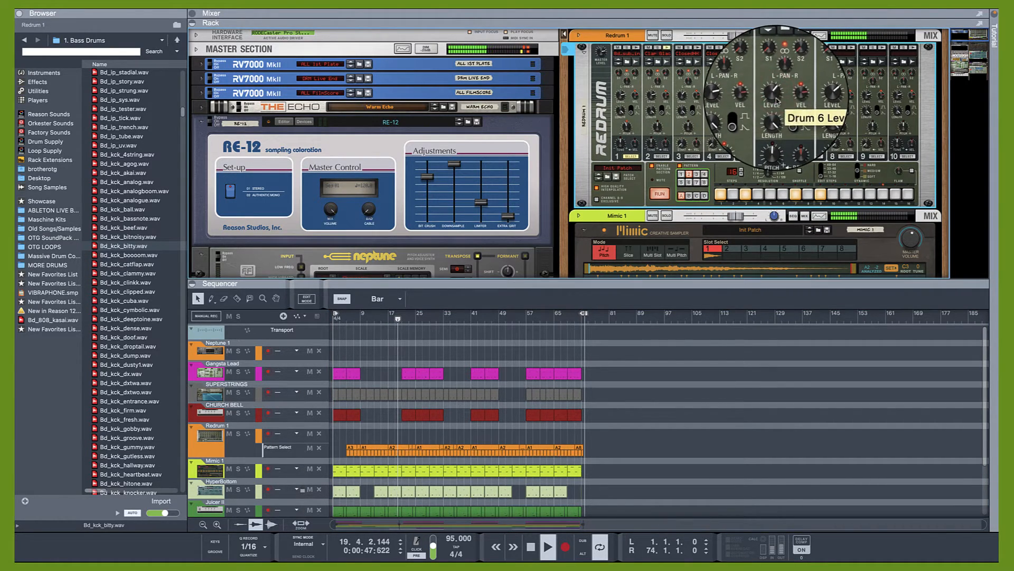
click(657, 101)
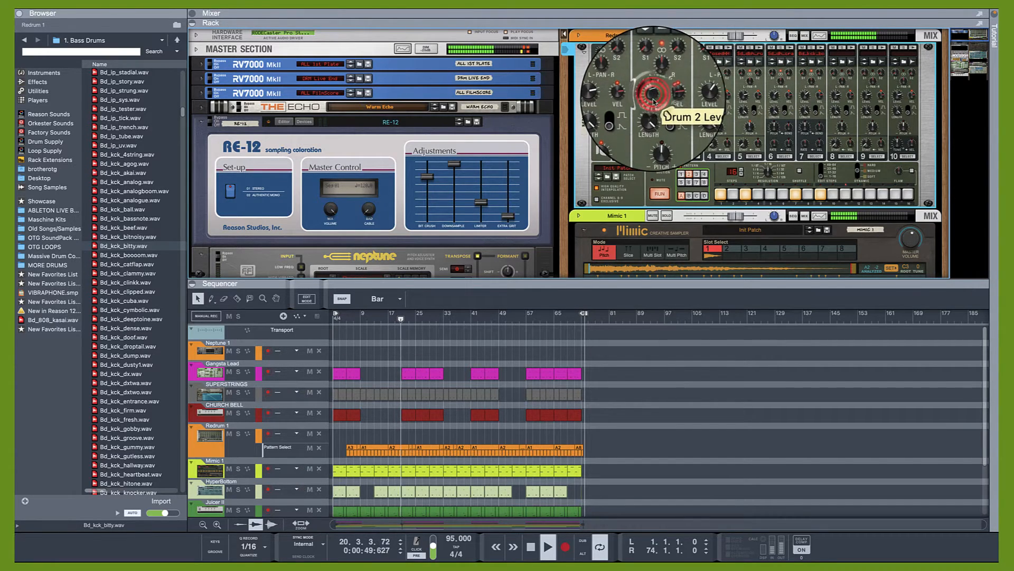